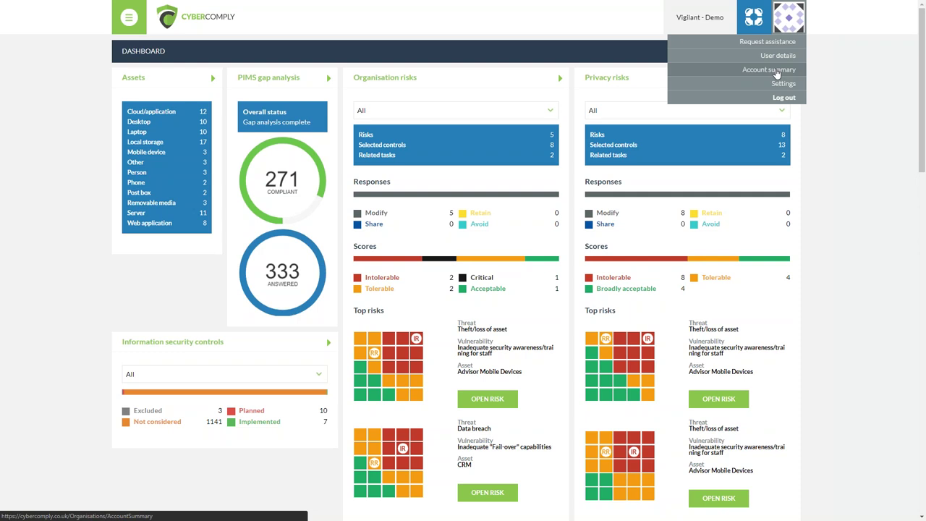
Open the organisation settings and review the classifications, custom regions and contact details for process records
{"action": "left_click", "coordinate": [780, 85]}
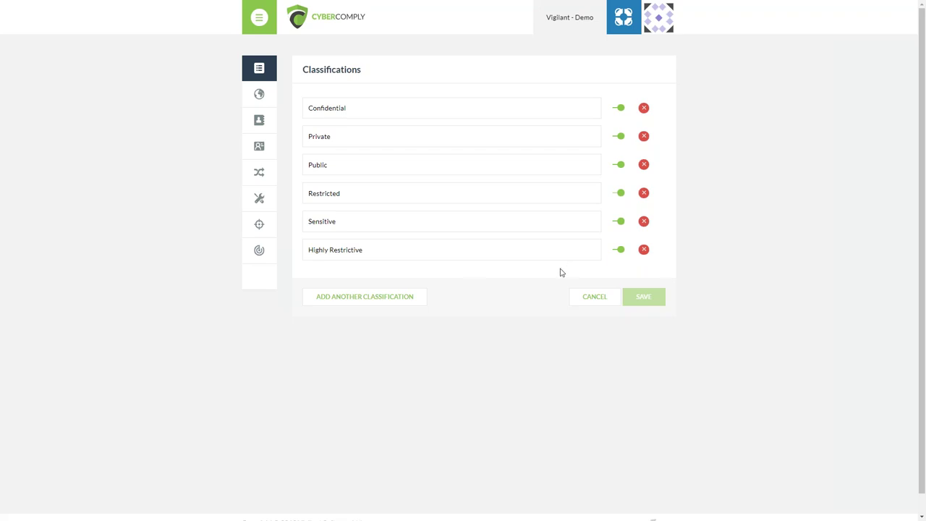
{"action": "left_click", "coordinate": [266, 104]}
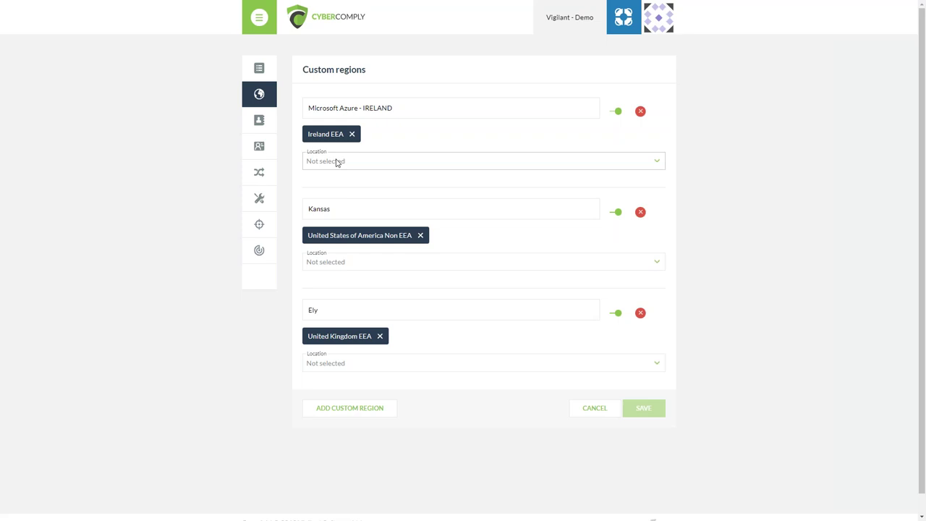
{"action": "left_click", "coordinate": [359, 311]}
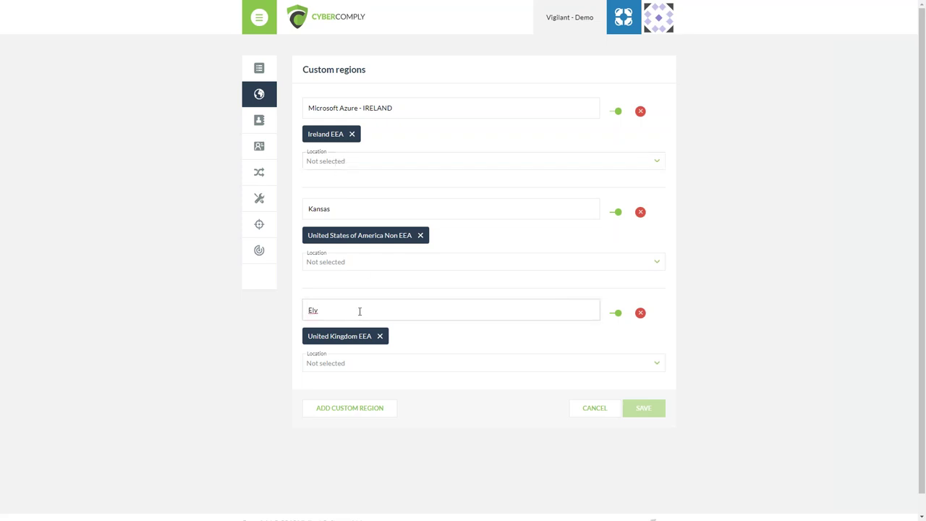
{"action": "left_click", "coordinate": [263, 125]}
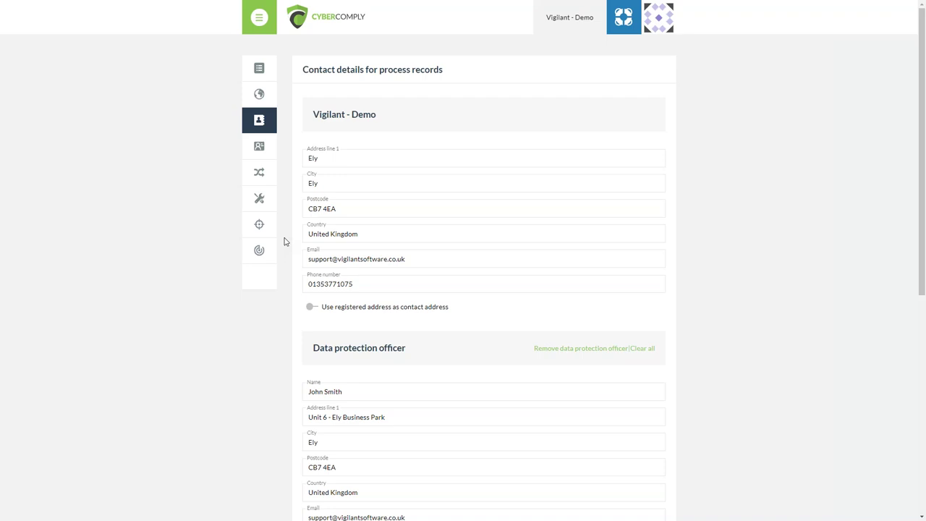
{"action": "scroll", "coordinate": [284, 241], "scroll_direction": "down", "scroll_amount": 5}
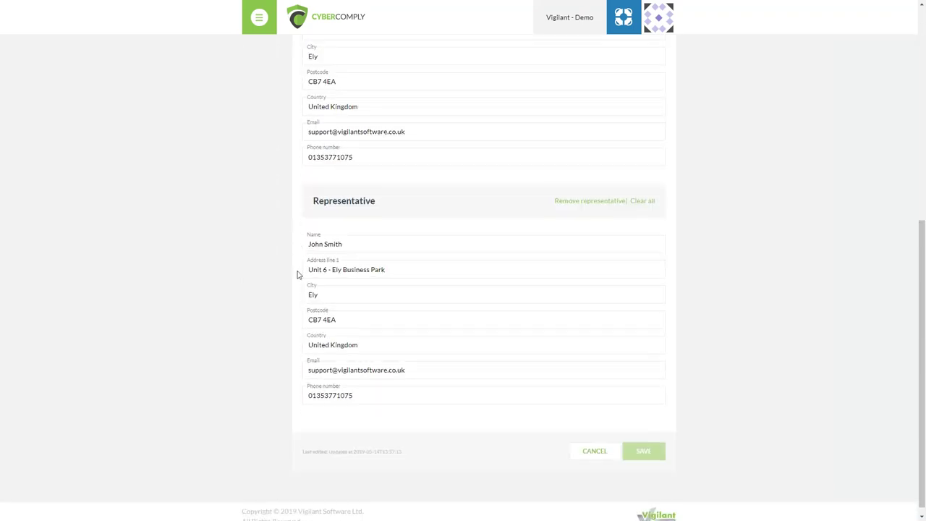
{"action": "scroll", "coordinate": [275, 278], "scroll_direction": "up", "scroll_amount": 5}
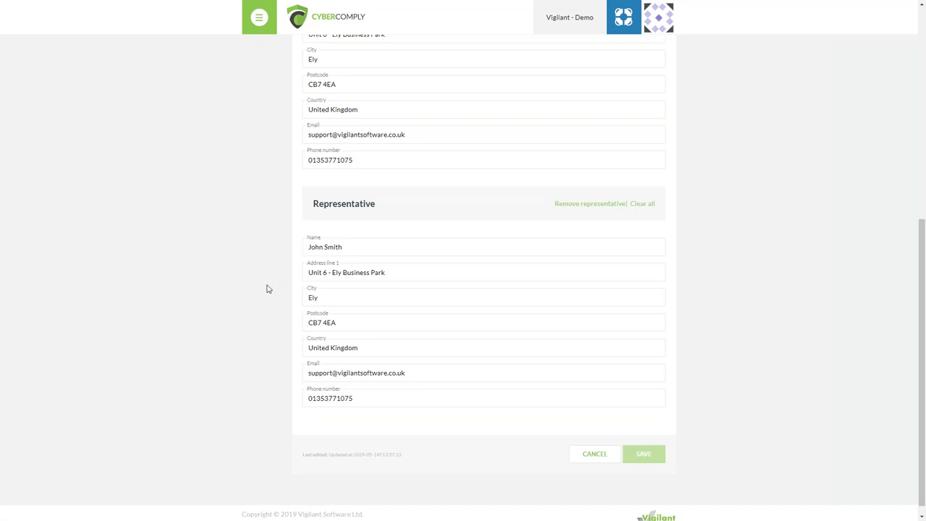
Try to add a personal data item named "Data" in the personal data items settings
{"action": "left_click", "coordinate": [262, 147]}
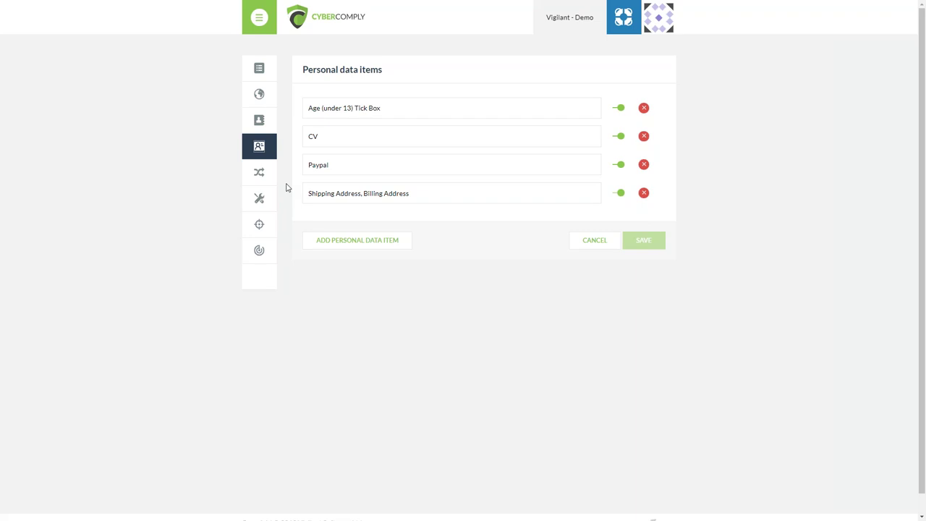
{"action": "left_click", "coordinate": [337, 240]}
{"action": "left_click", "coordinate": [376, 229]}
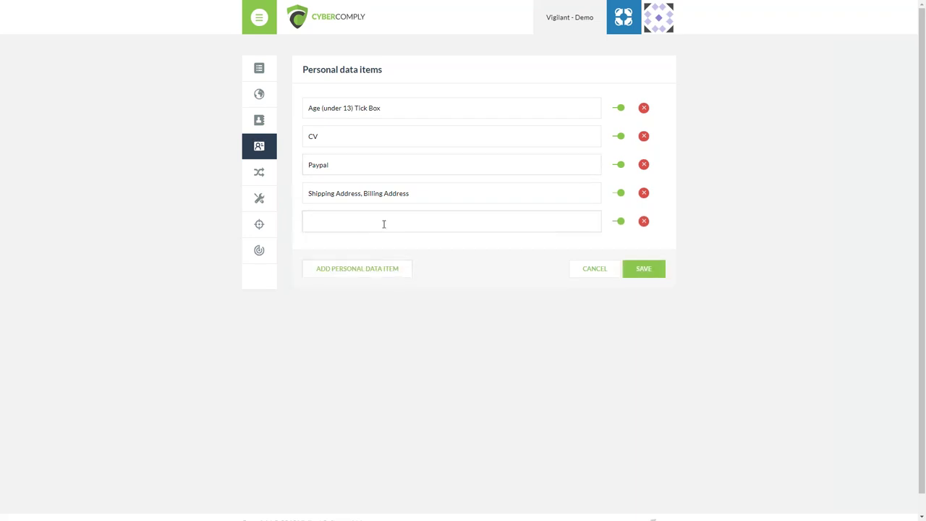
{"action": "type", "text": "Data"}
Review the settings for data subjects, data sources and custom threats
{"action": "left_click", "coordinate": [278, 180]}
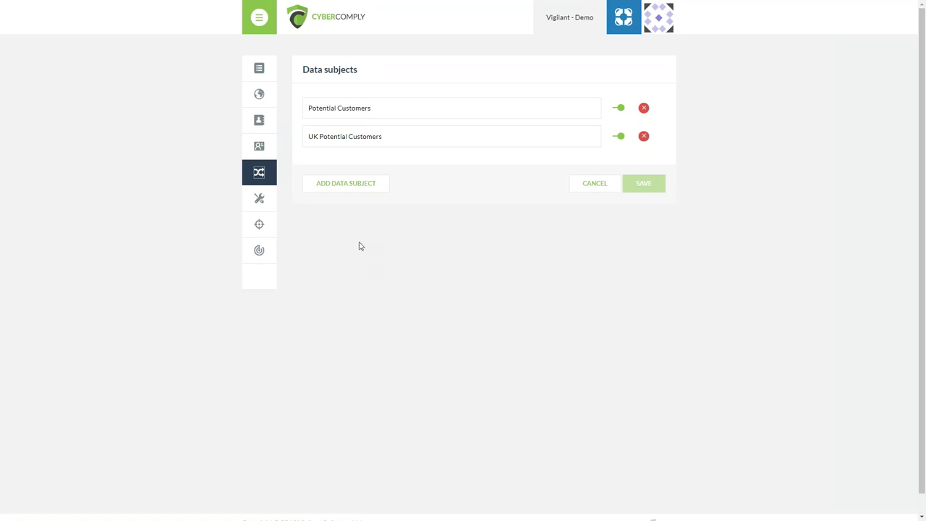
{"action": "left_click", "coordinate": [266, 206]}
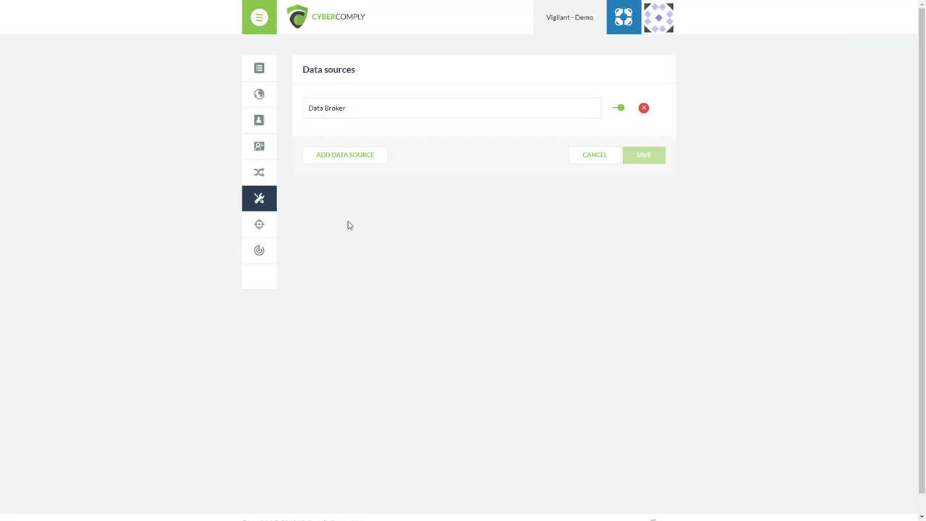
{"action": "left_click", "coordinate": [265, 228]}
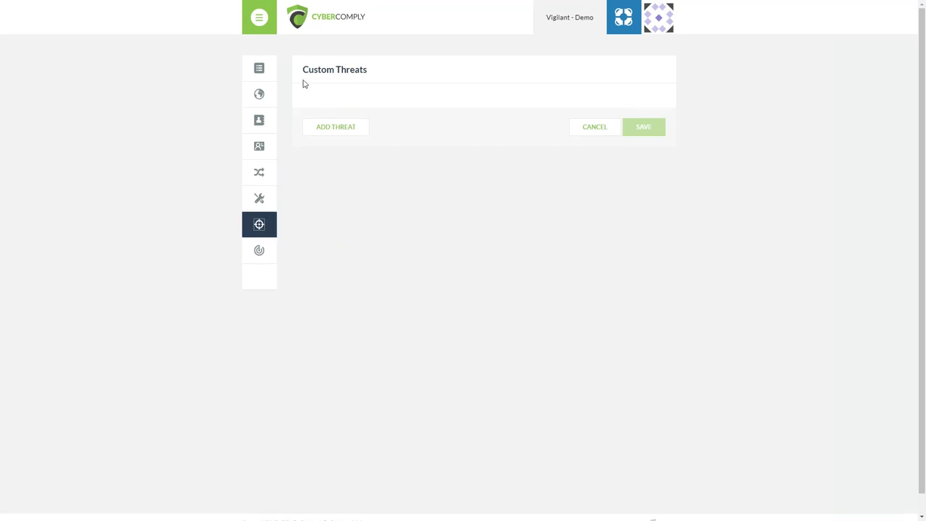
Return to the dashboard and examine the modules available under ISMS Controls and Legal
{"action": "left_click", "coordinate": [268, 26]}
{"action": "left_click", "coordinate": [269, 41]}
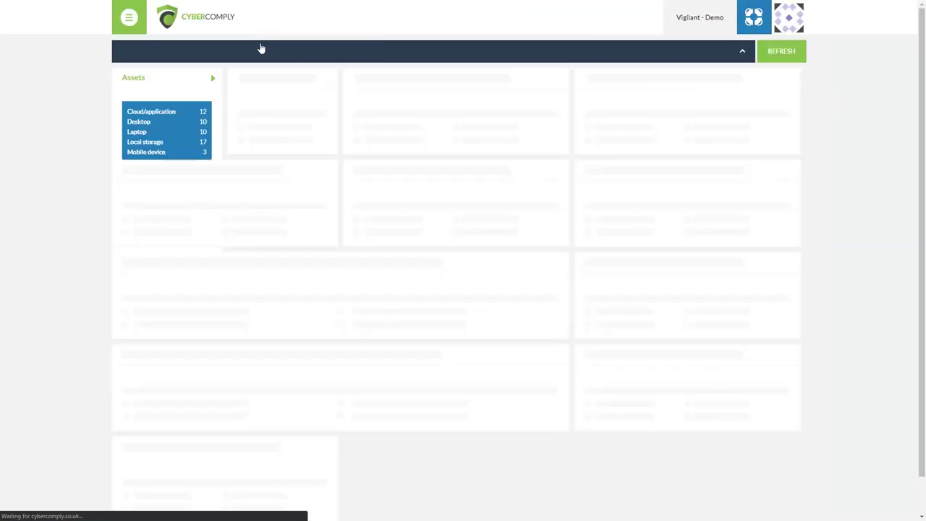
{"action": "left_click", "coordinate": [261, 47]}
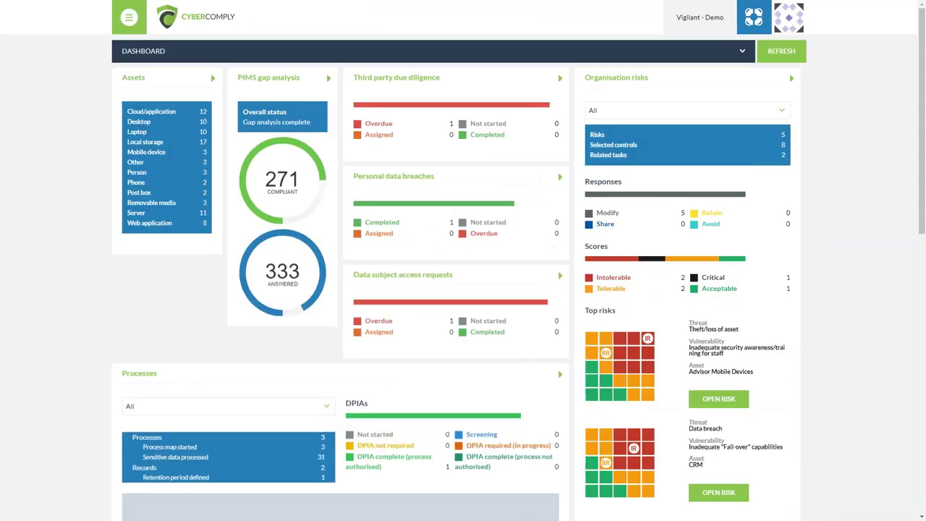
{"action": "left_click", "coordinate": [143, 57]}
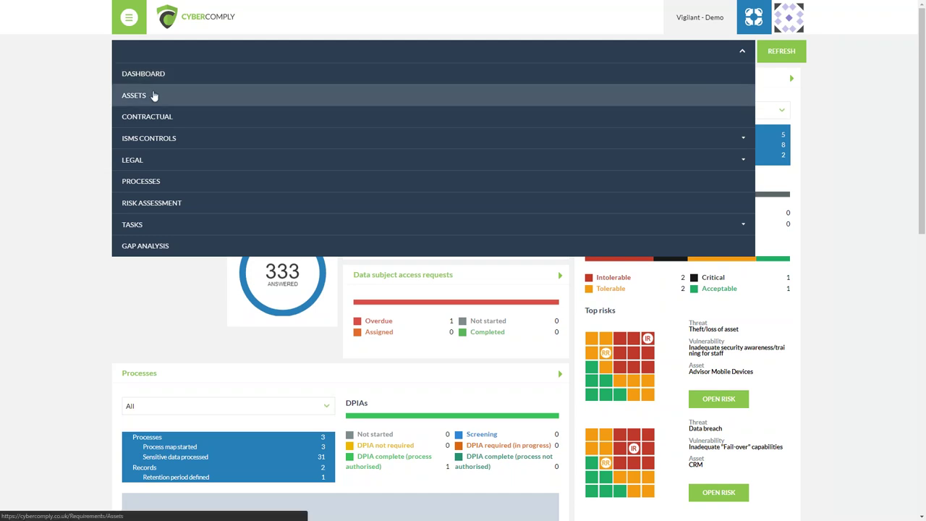
{"action": "left_click", "coordinate": [207, 139]}
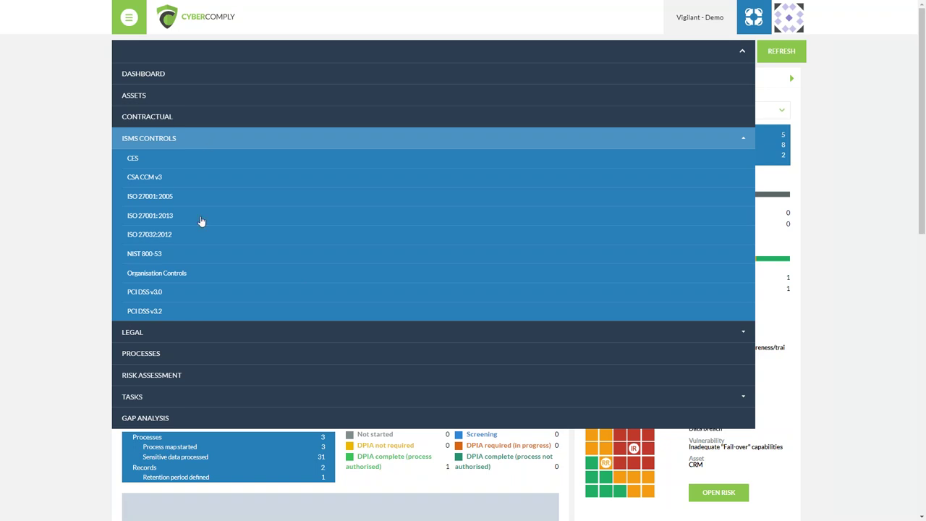
{"action": "left_click", "coordinate": [211, 331]}
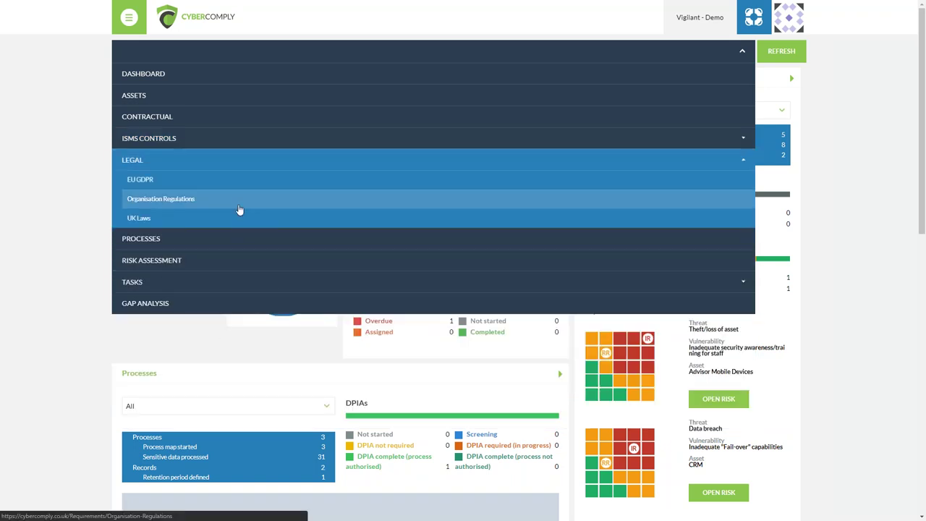
Go back to the dashboard and examine the task types available under Tasks
{"action": "left_click", "coordinate": [225, 239]}
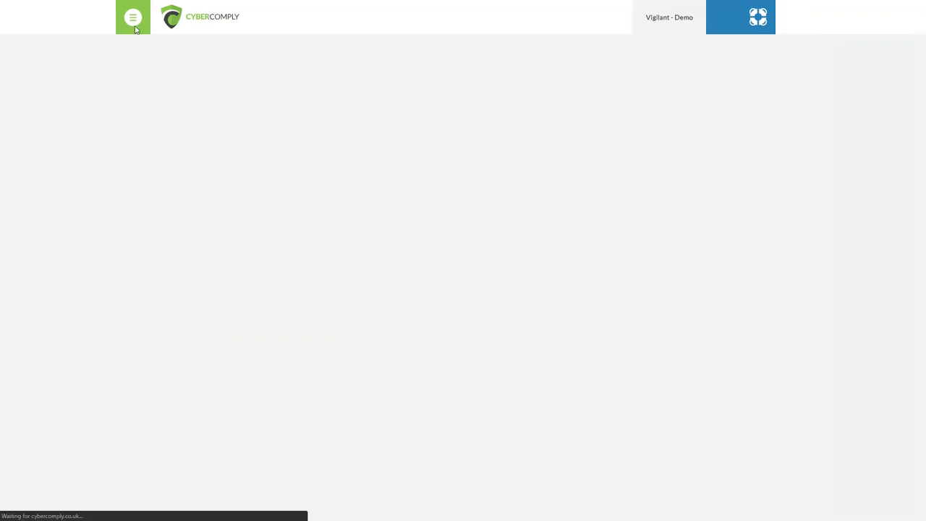
{"action": "left_click", "coordinate": [136, 29]}
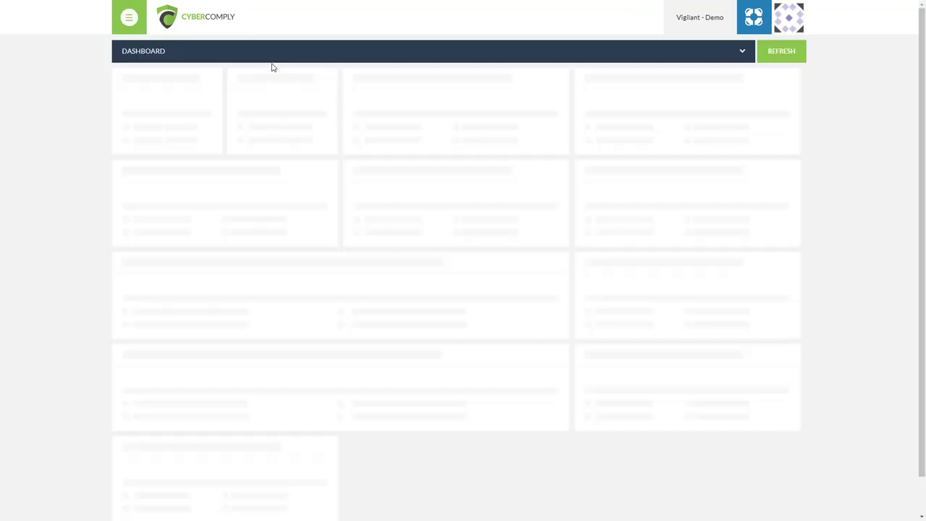
{"action": "left_click", "coordinate": [193, 56]}
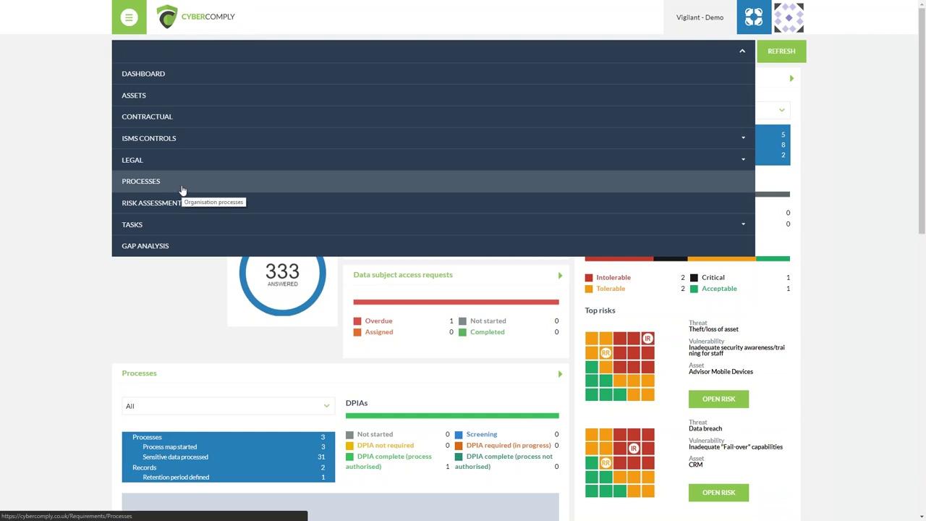
{"action": "left_click", "coordinate": [206, 227]}
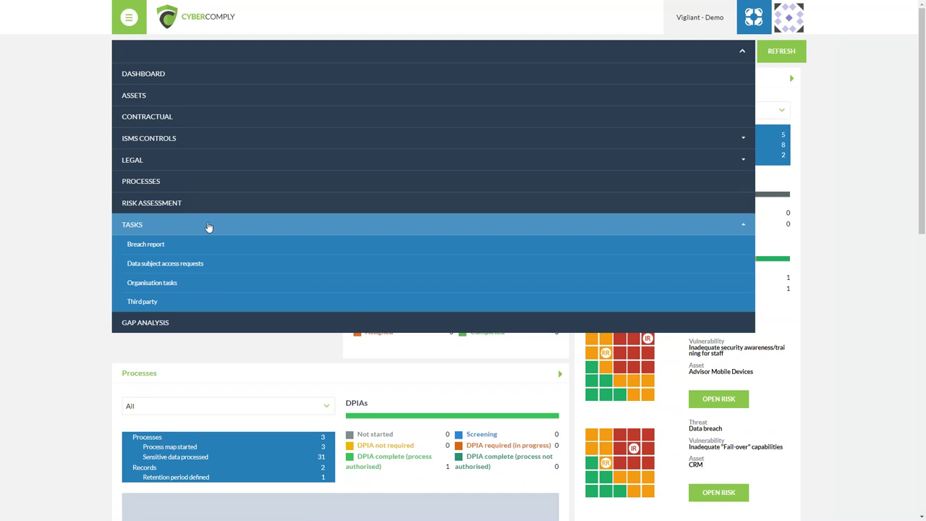
{"action": "left_click", "coordinate": [209, 225]}
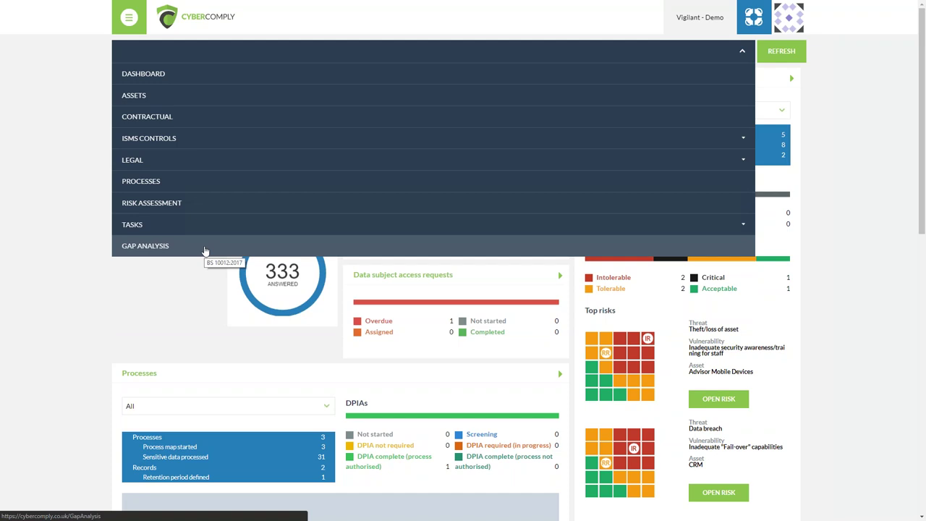
Open a blank new asset form in Assets and examine its Asset type, Classification and Category options
{"action": "left_click", "coordinate": [214, 98]}
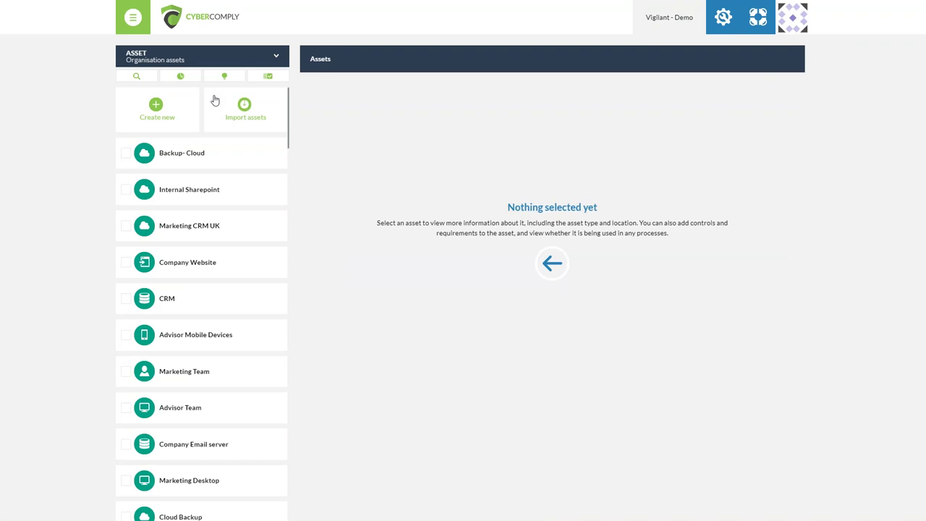
{"action": "left_click", "coordinate": [154, 117]}
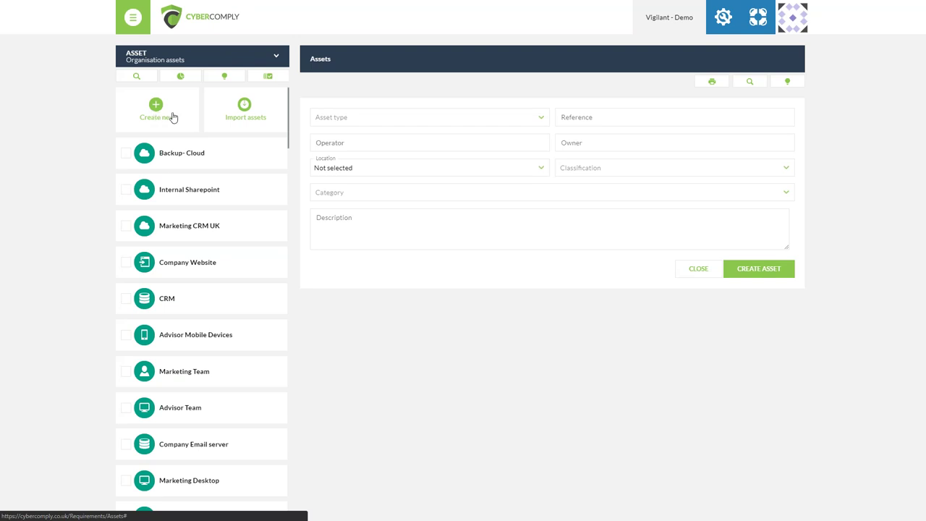
{"action": "left_click", "coordinate": [377, 120]}
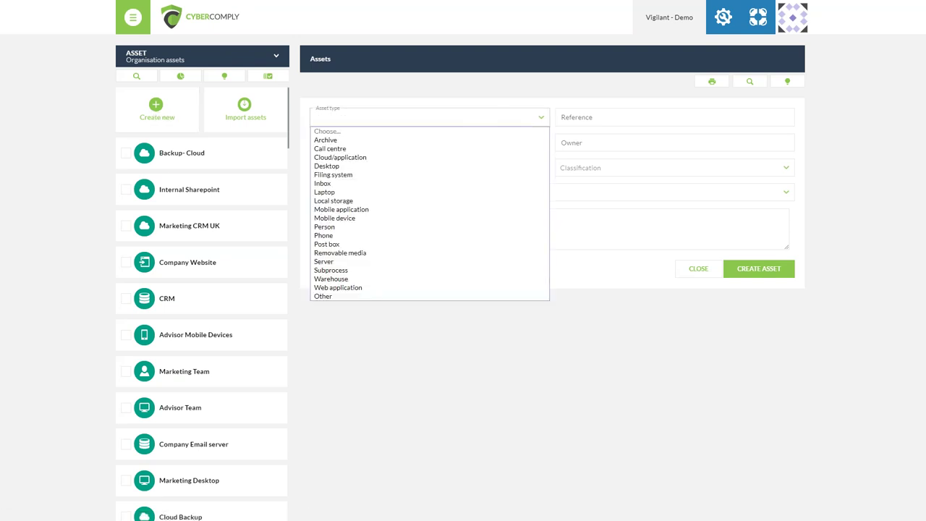
{"action": "left_click", "coordinate": [570, 117]}
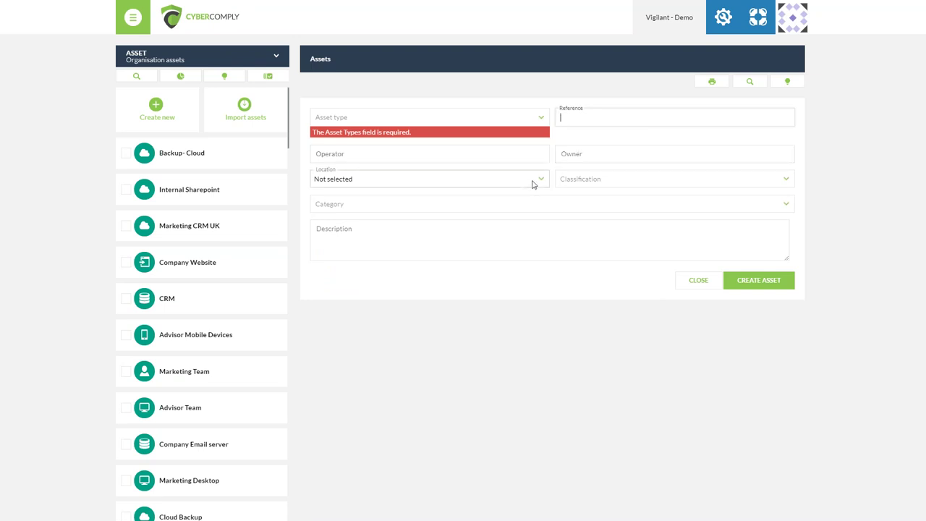
{"action": "left_click", "coordinate": [637, 182]}
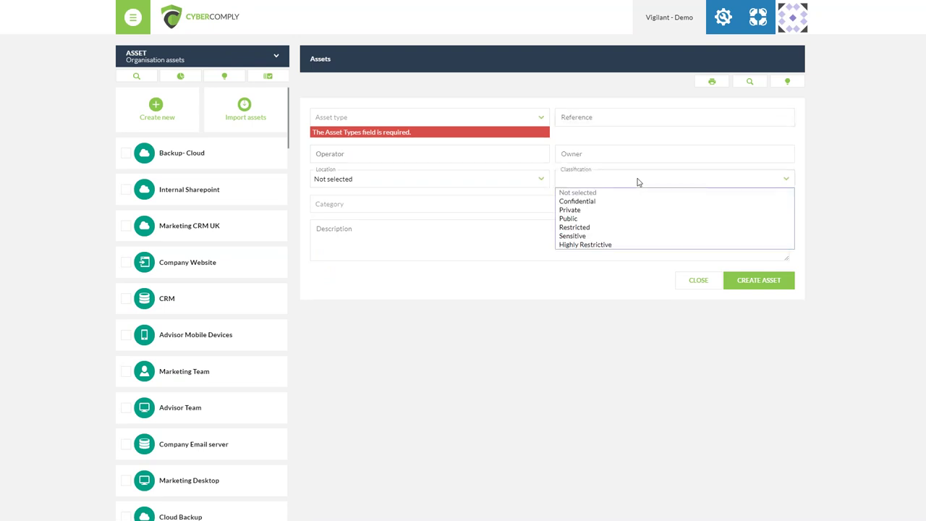
{"action": "left_click", "coordinate": [541, 207]}
{"action": "left_click", "coordinate": [542, 207]}
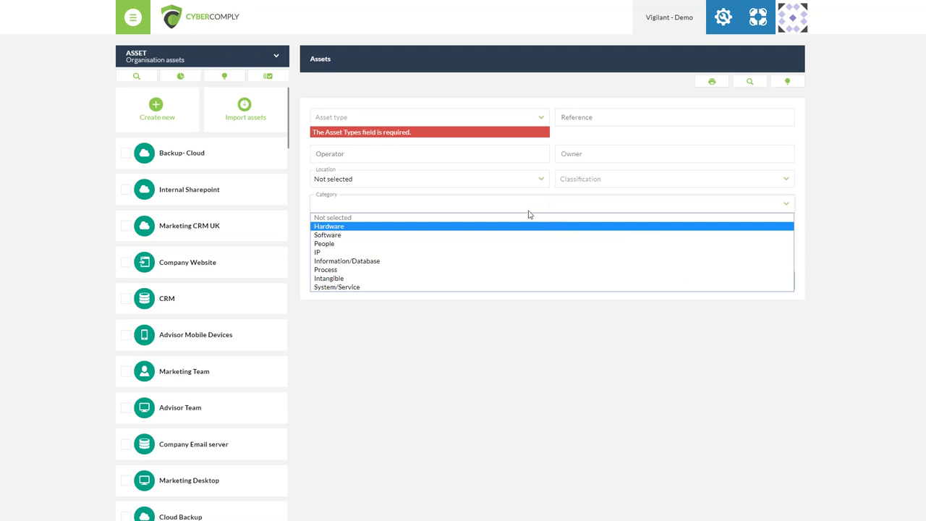
{"action": "left_click", "coordinate": [525, 209]}
{"action": "left_click", "coordinate": [557, 229]}
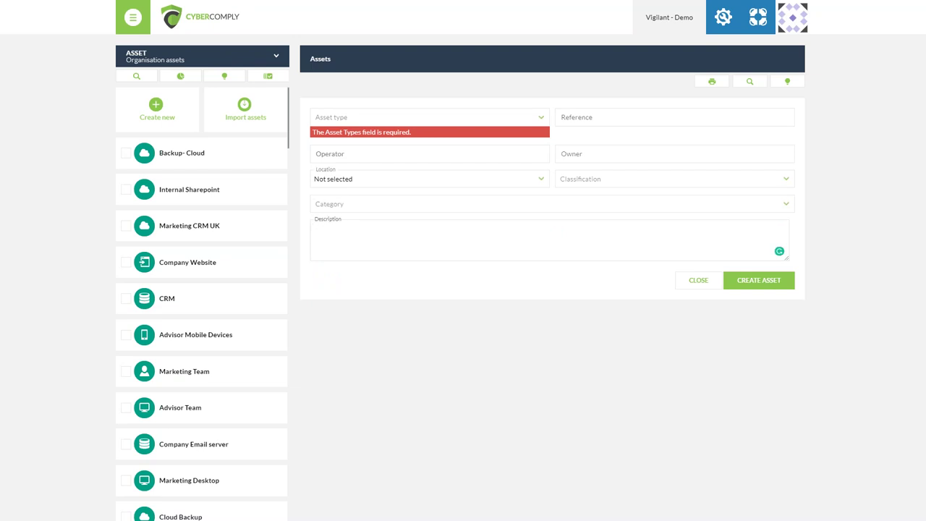
{"action": "left_click", "coordinate": [403, 346]}
View the asset import options and close them without importing a file
{"action": "left_click", "coordinate": [245, 110]}
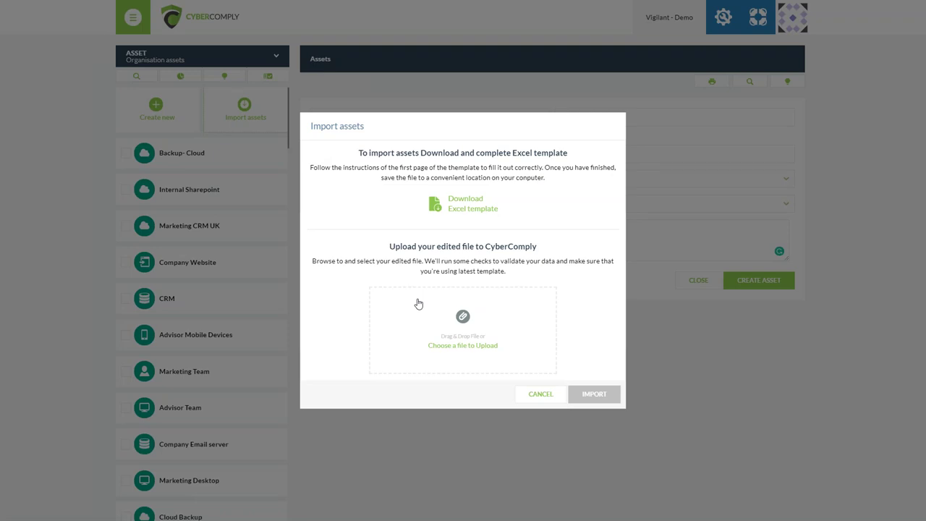
{"action": "left_click", "coordinate": [539, 395]}
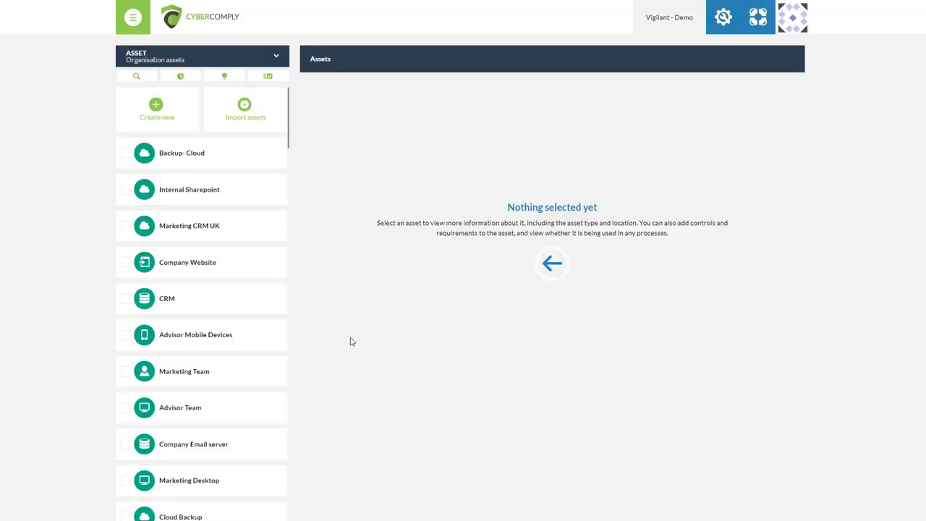
Expand the Advisor Mobile Devices asset and review its related controls, legal requirements and contracts
{"action": "left_click", "coordinate": [221, 340]}
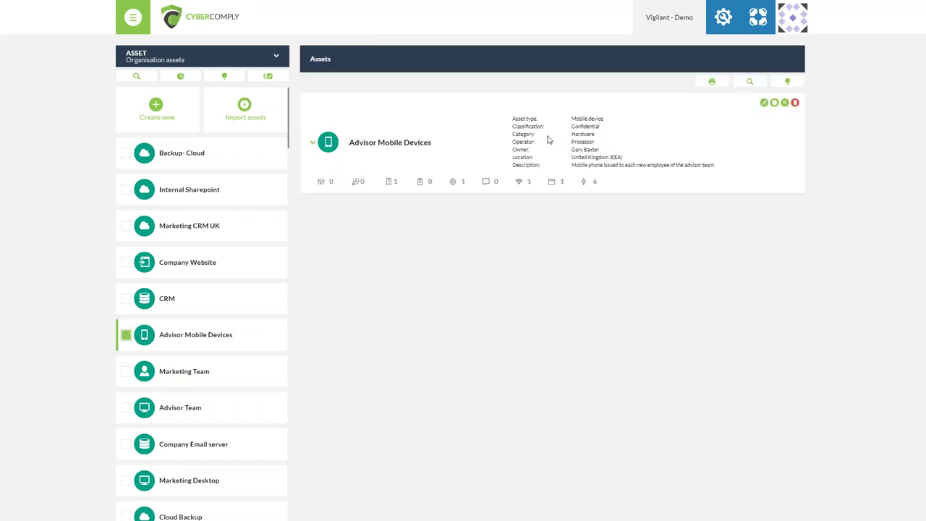
{"action": "left_click", "coordinate": [313, 144]}
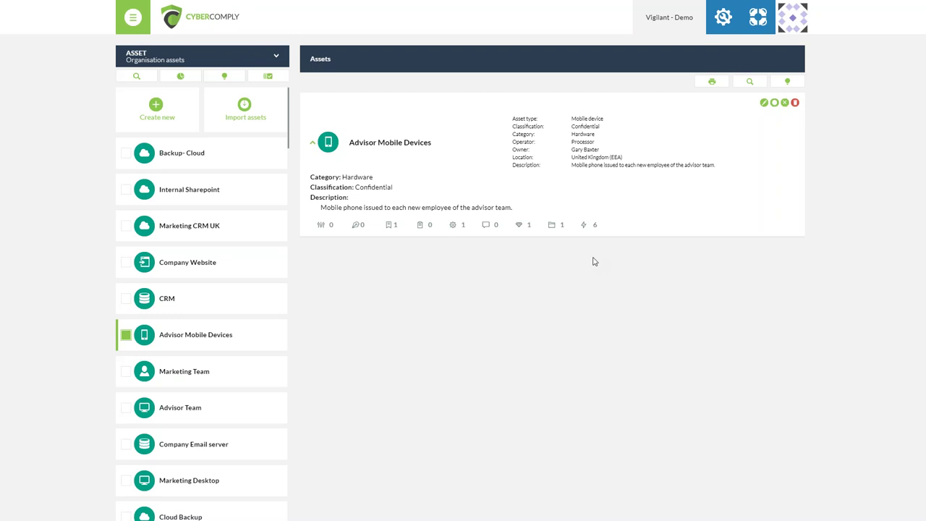
{"action": "left_click", "coordinate": [327, 227]}
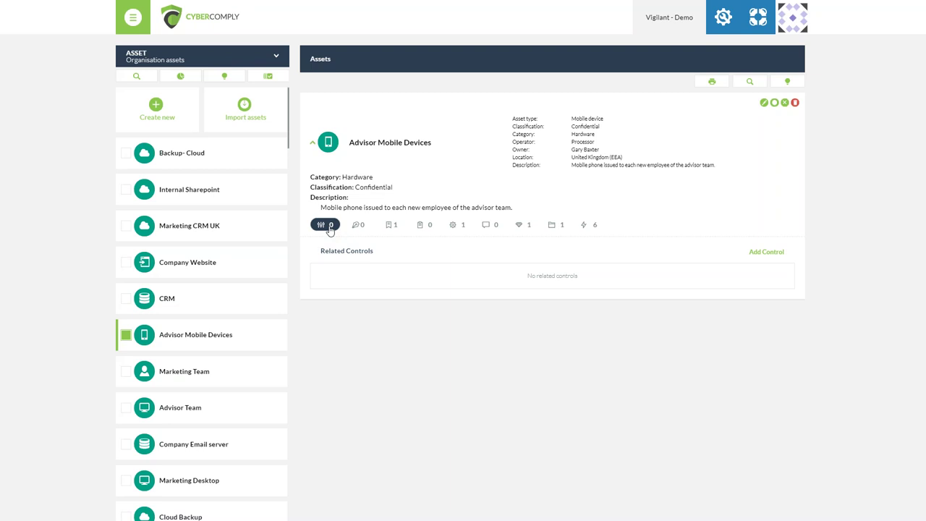
{"action": "left_click", "coordinate": [358, 225]}
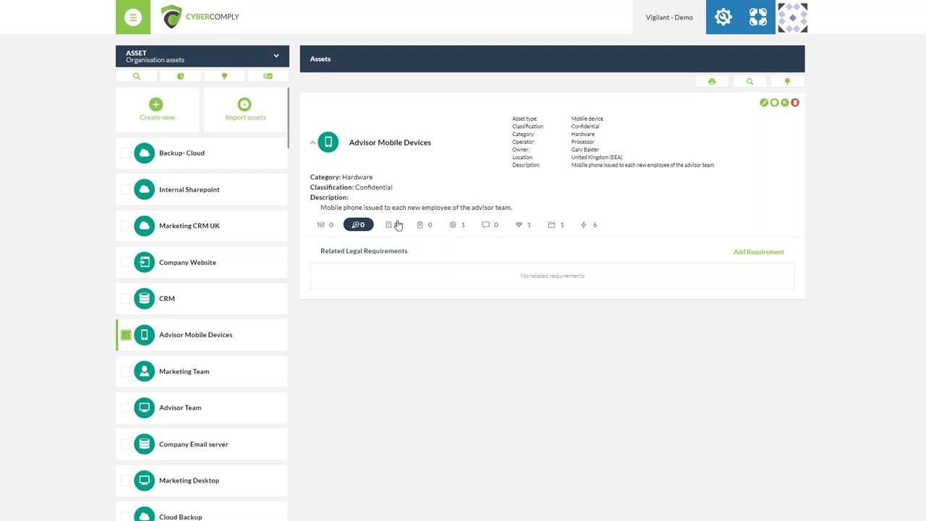
{"action": "left_click", "coordinate": [390, 226]}
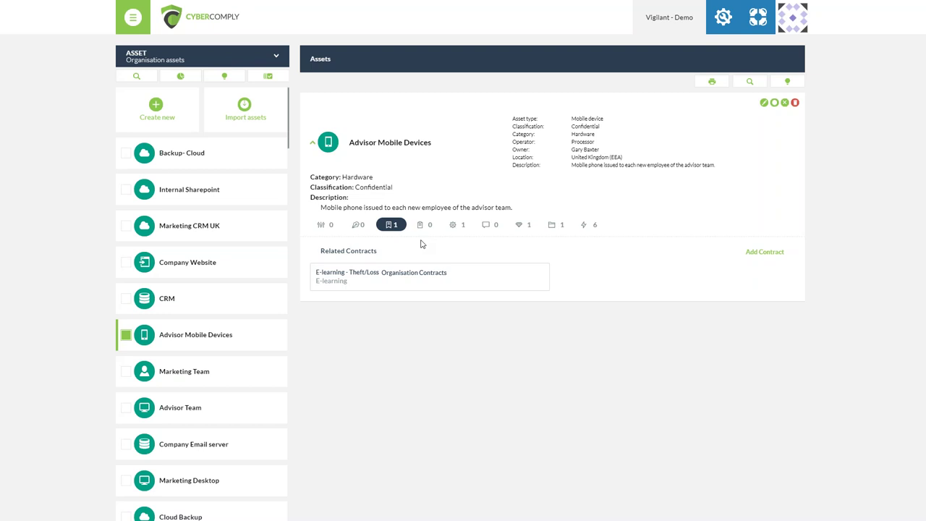
View the Advisor Mobile Devices asset's related tasks, open a blank task form and cancel it without saving
{"action": "left_click", "coordinate": [429, 226]}
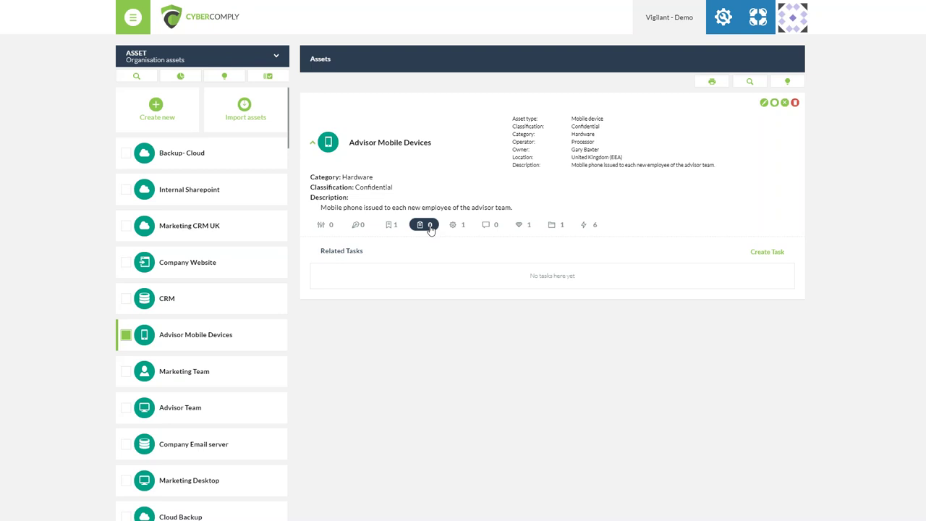
{"action": "left_click", "coordinate": [763, 252]}
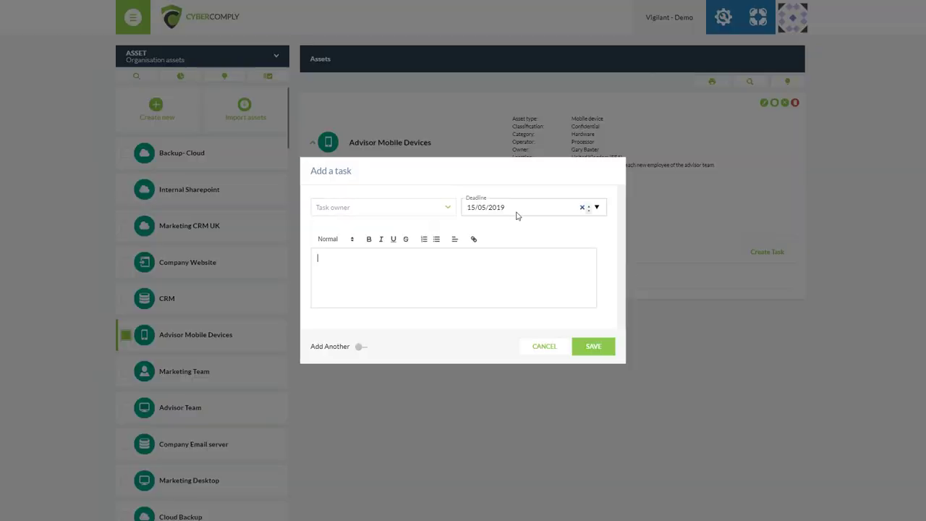
{"action": "left_click", "coordinate": [550, 349]}
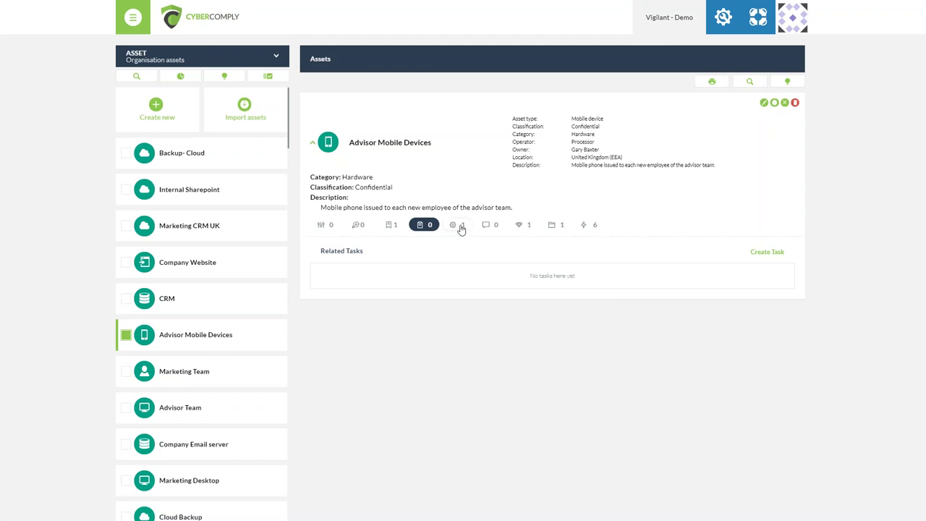
Review the asset's related processes, then its comment messages and change history
{"action": "left_click", "coordinate": [460, 225]}
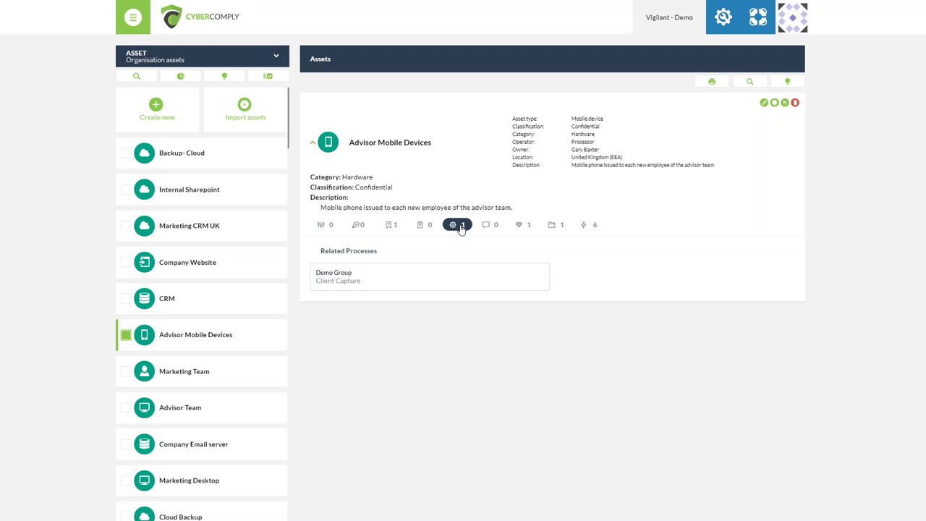
{"action": "left_click", "coordinate": [490, 225]}
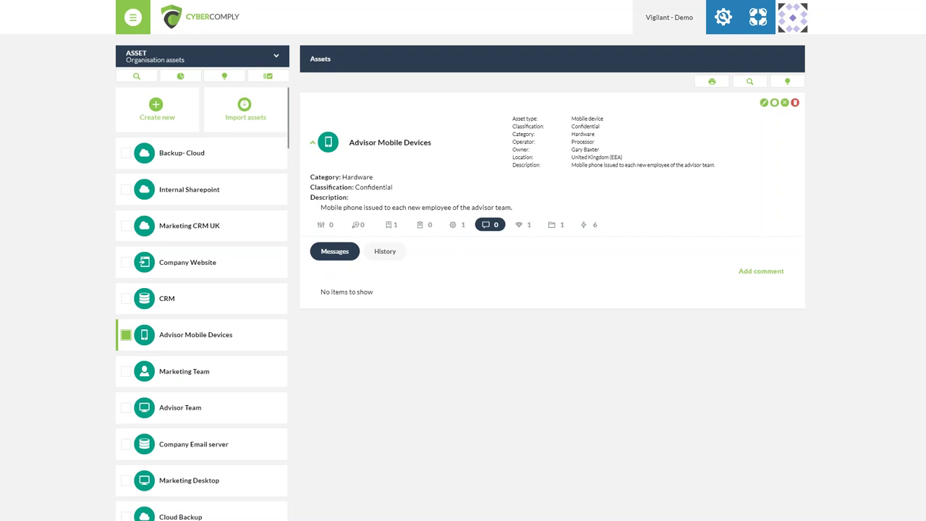
{"action": "left_click", "coordinate": [396, 249]}
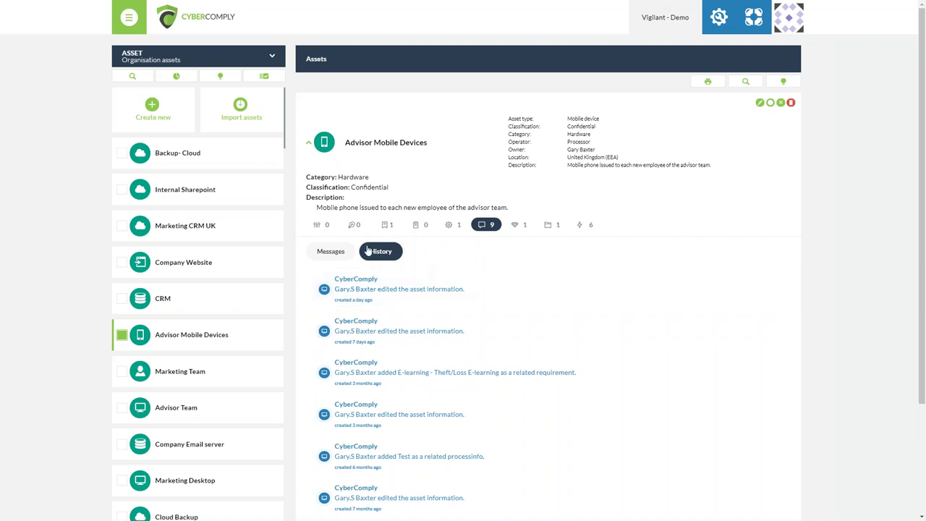
{"action": "left_click", "coordinate": [337, 251]}
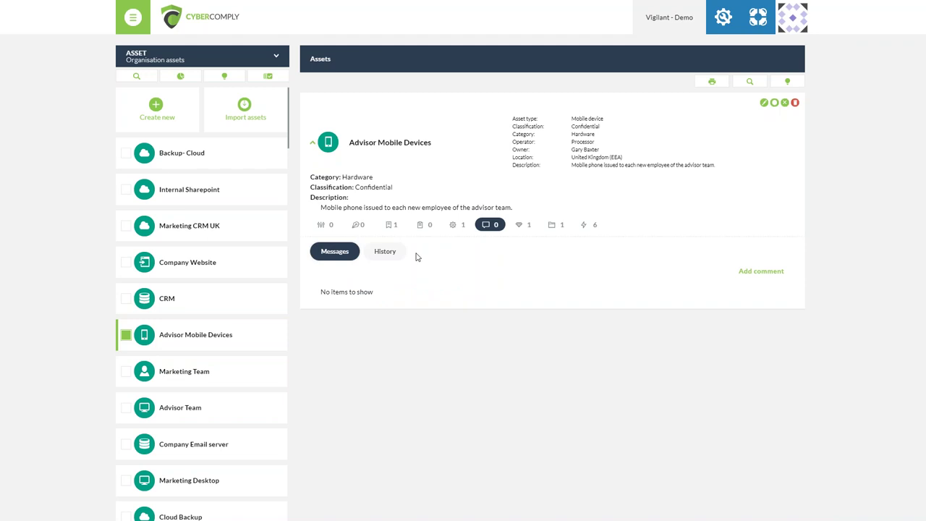
Review the asset's related assets, the details of its Client Data record, and its related risks
{"action": "left_click", "coordinate": [522, 226]}
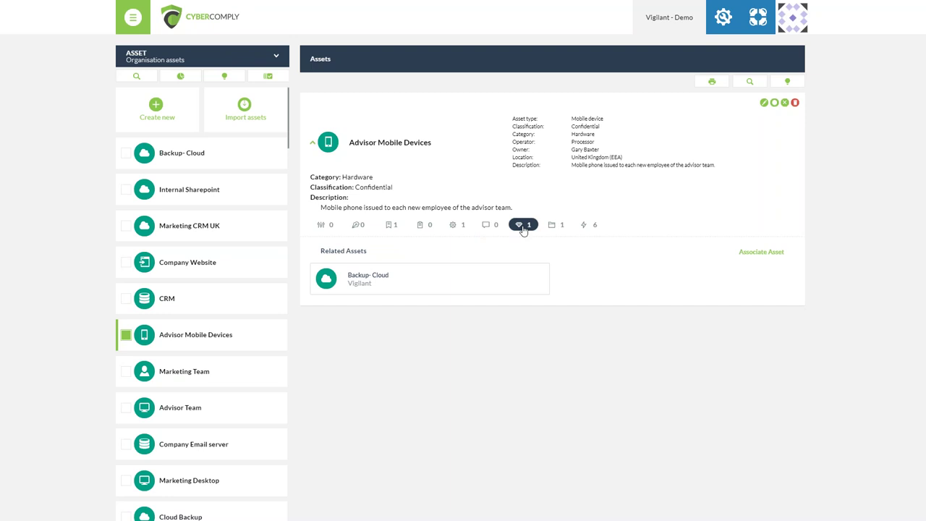
{"action": "left_click", "coordinate": [558, 228]}
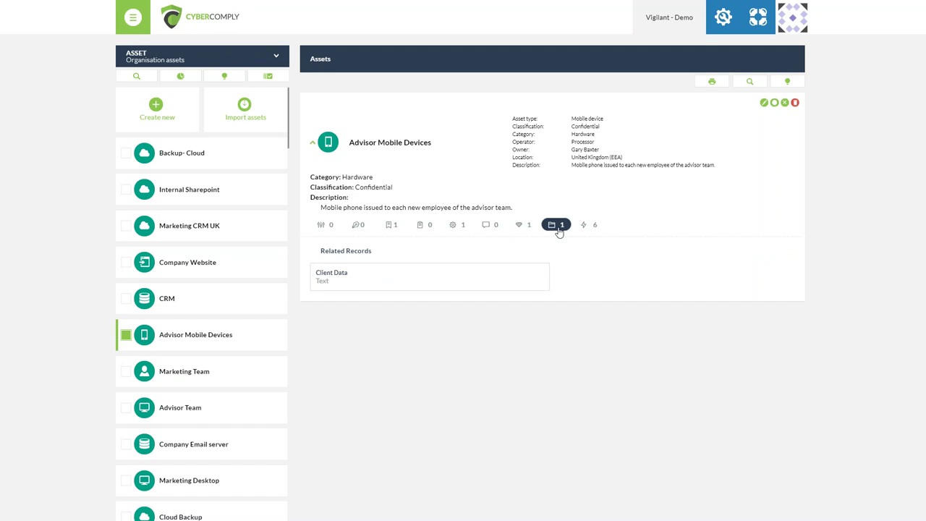
{"action": "mouse_move", "coordinate": [510, 277]}
{"action": "left_click", "coordinate": [540, 276]}
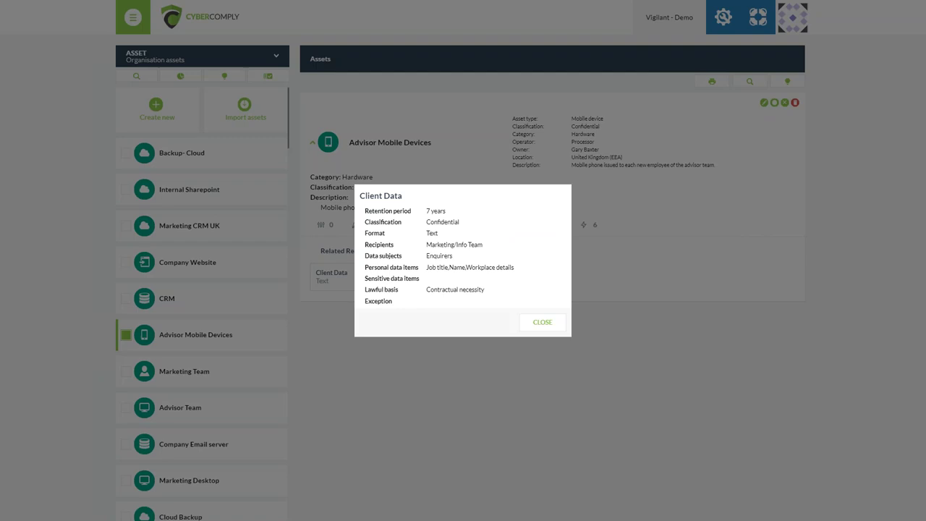
{"action": "left_click", "coordinate": [548, 324]}
{"action": "left_click", "coordinate": [594, 225]}
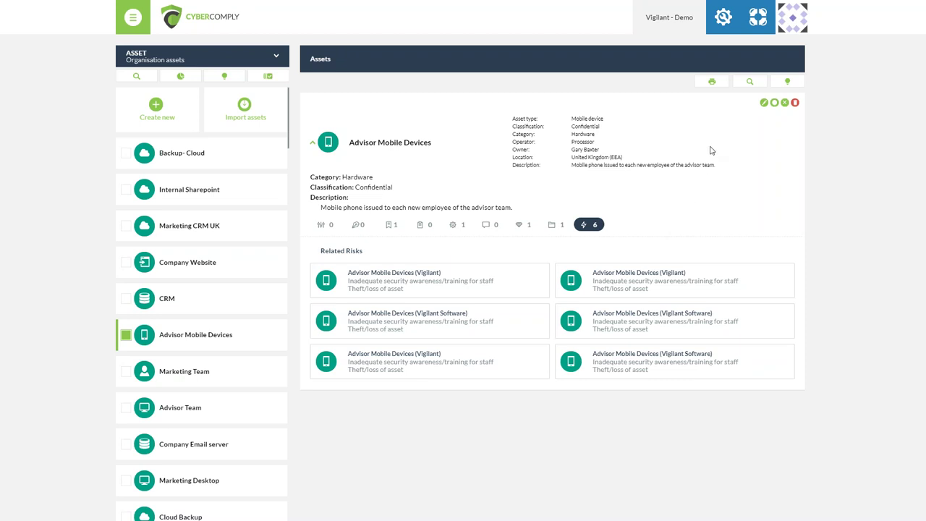
Preview the Advisor Mobile Devices asset report through to its Risks section and close it without printing
{"action": "left_click", "coordinate": [713, 86]}
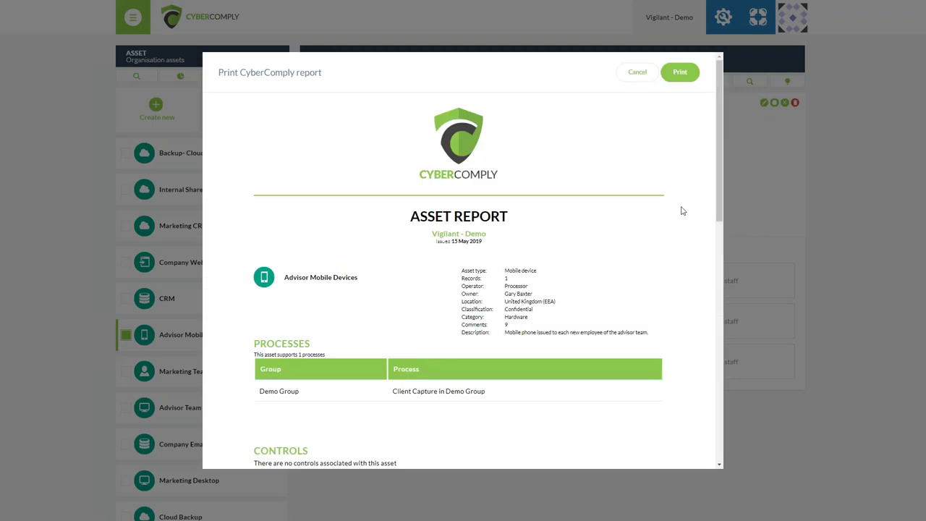
{"action": "scroll", "coordinate": [659, 254], "scroll_direction": "down", "scroll_amount": 3}
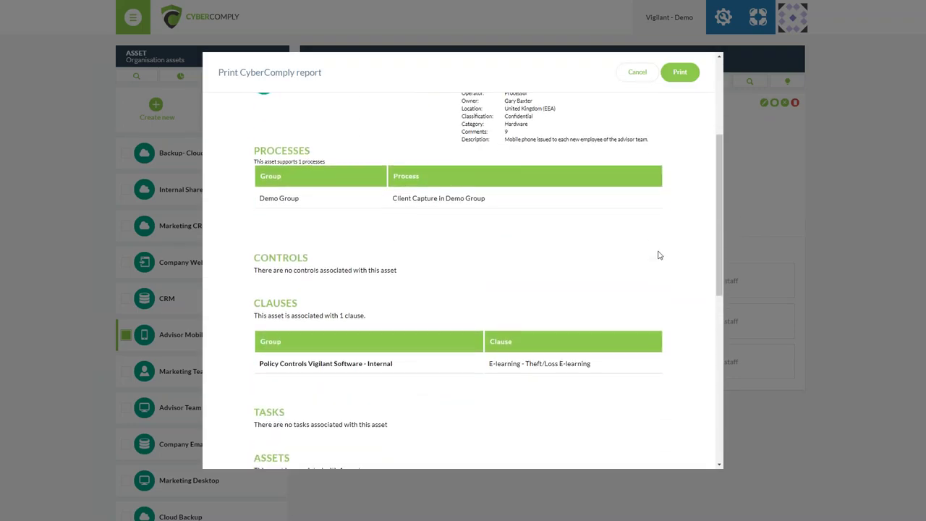
{"action": "scroll", "coordinate": [558, 281], "scroll_direction": "down", "scroll_amount": 5}
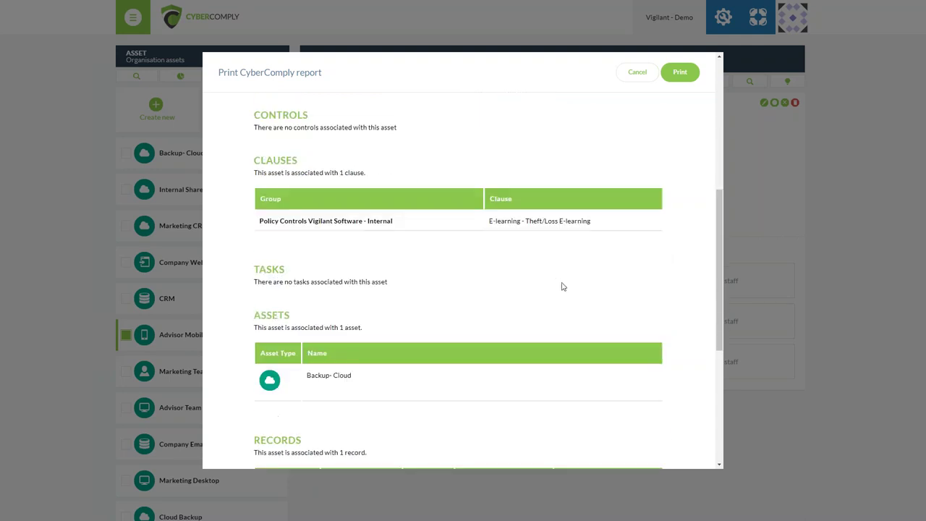
{"action": "scroll", "coordinate": [558, 302], "scroll_direction": "down", "scroll_amount": 1}
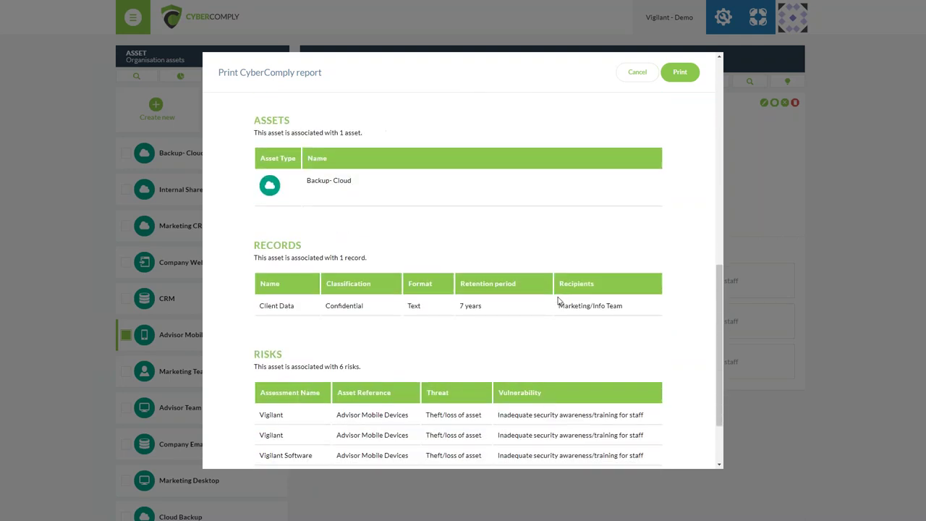
{"action": "scroll", "coordinate": [558, 301], "scroll_direction": "down", "scroll_amount": 2}
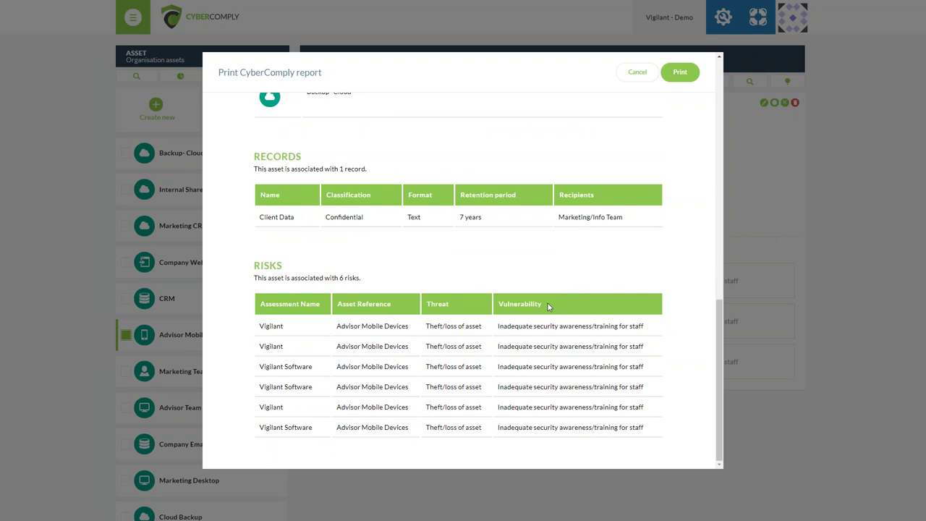
{"action": "left_click", "coordinate": [637, 77]}
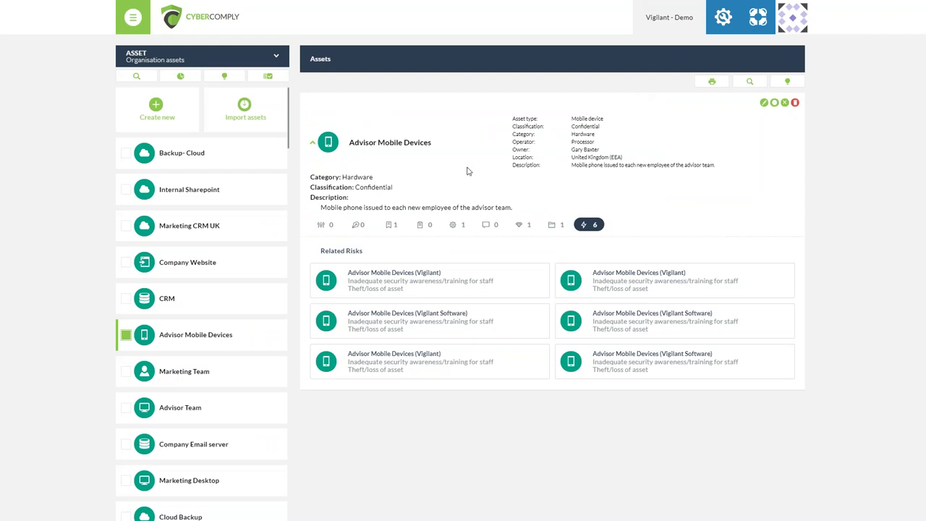
Open the Contractual module and expand the E-learning - Theft/Loss clause under Policy Controls Vigilant Software - Internal
{"action": "left_click", "coordinate": [269, 58]}
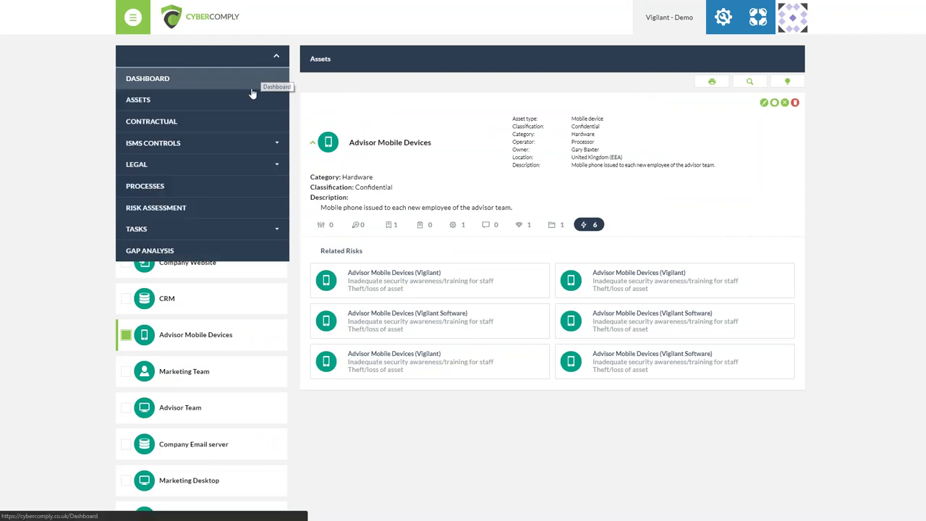
{"action": "left_click", "coordinate": [247, 122]}
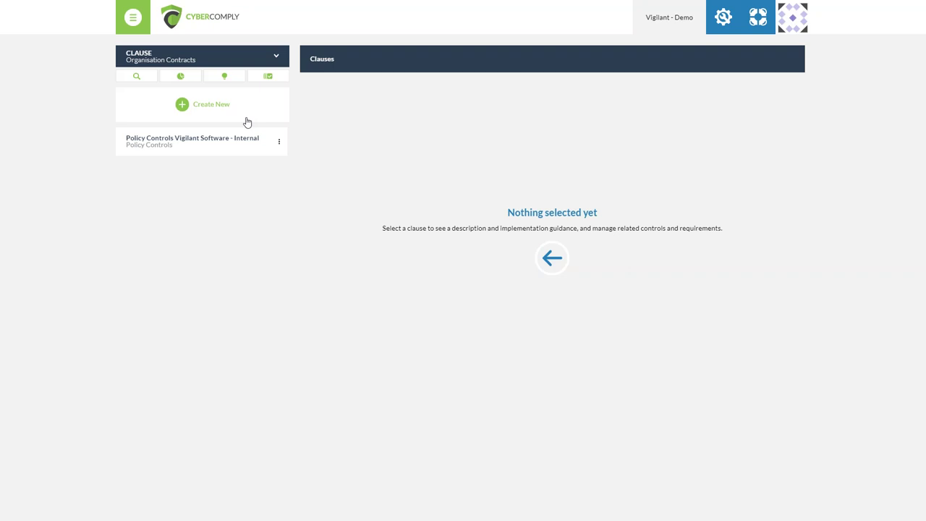
{"action": "left_click", "coordinate": [194, 140]}
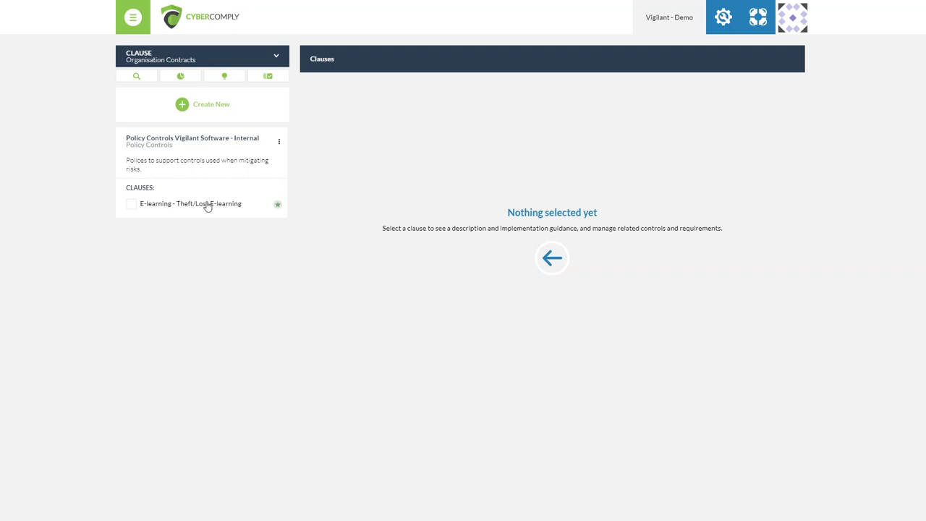
{"action": "left_click", "coordinate": [131, 204]}
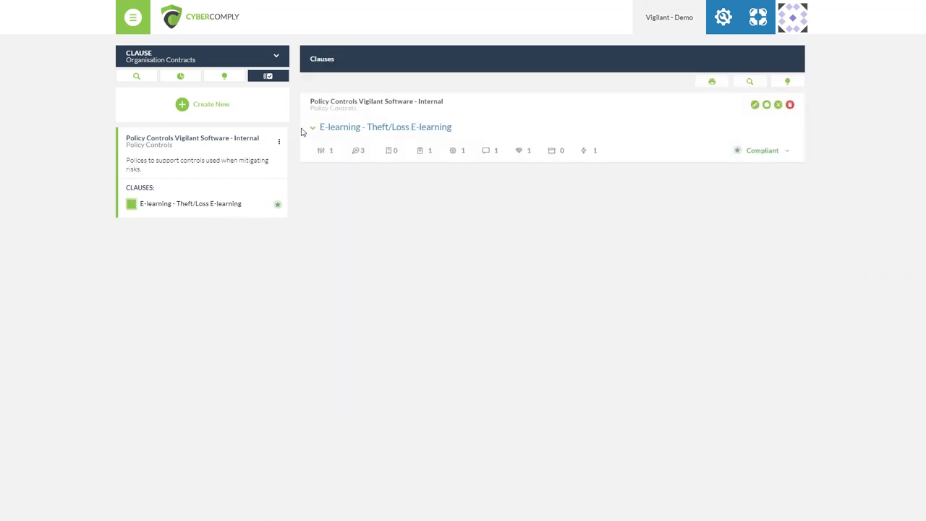
{"action": "left_click", "coordinate": [312, 130]}
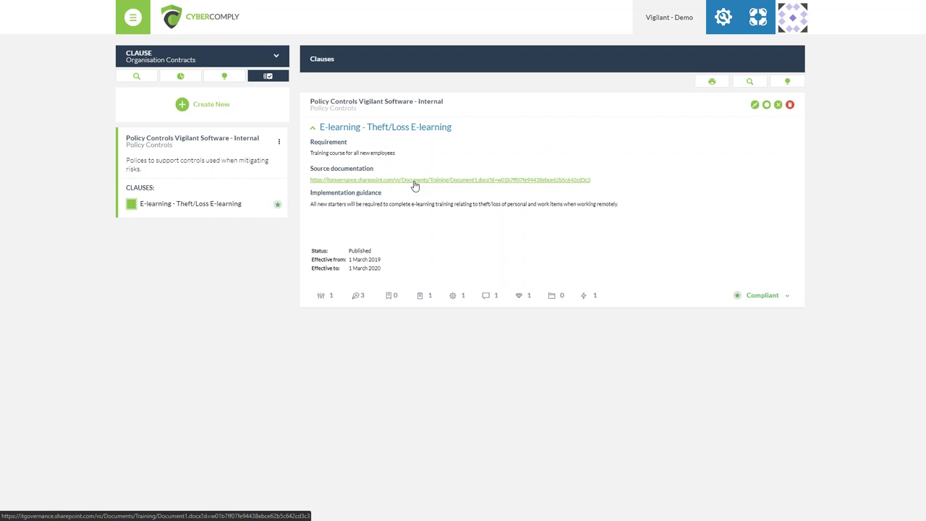
Review the E-learning clause's implementation guidance and its related risks
{"action": "left_click_drag", "start_coordinate": [407, 205], "coordinate": [643, 209]}
{"action": "left_click", "coordinate": [645, 210]}
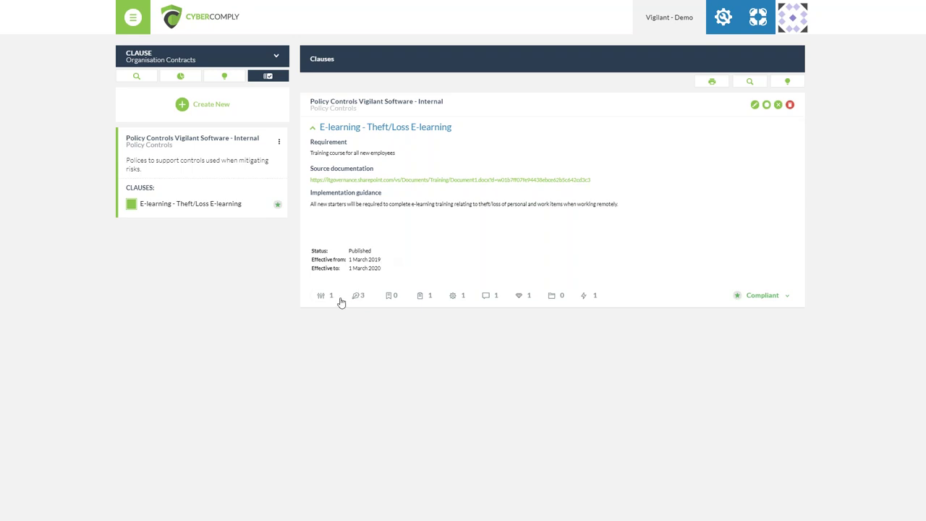
{"action": "left_click", "coordinate": [594, 297]}
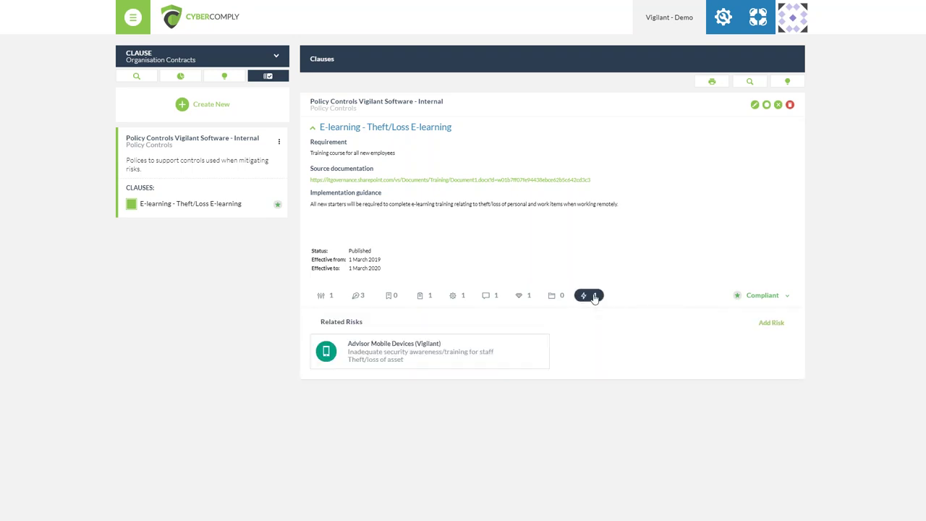
{"action": "mouse_move", "coordinate": [524, 351]}
Preview the E-learning clause report as far as its associated controls and clauses, and close it without printing
{"action": "left_click", "coordinate": [712, 82]}
{"action": "scroll", "coordinate": [612, 217], "scroll_direction": "down", "scroll_amount": 2}
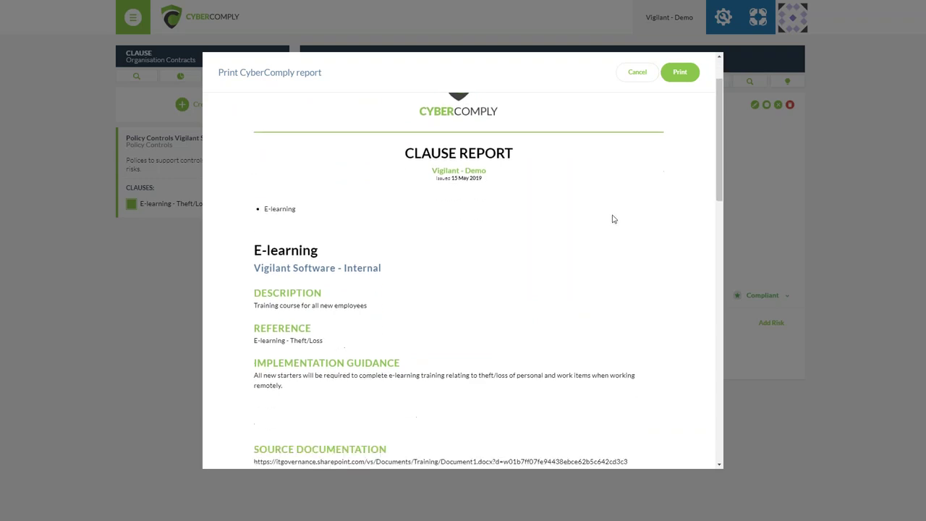
{"action": "scroll", "coordinate": [607, 228], "scroll_direction": "down", "scroll_amount": 3}
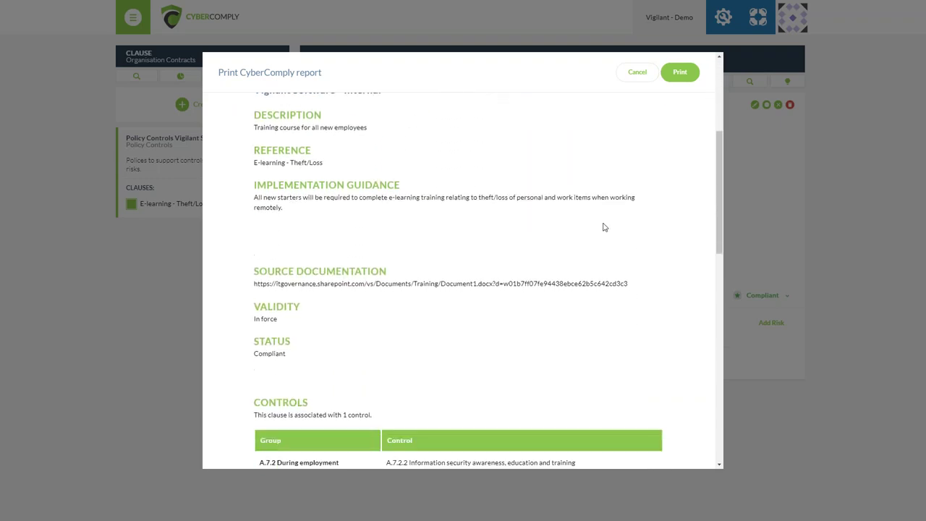
{"action": "scroll", "coordinate": [595, 252], "scroll_direction": "down", "scroll_amount": 4}
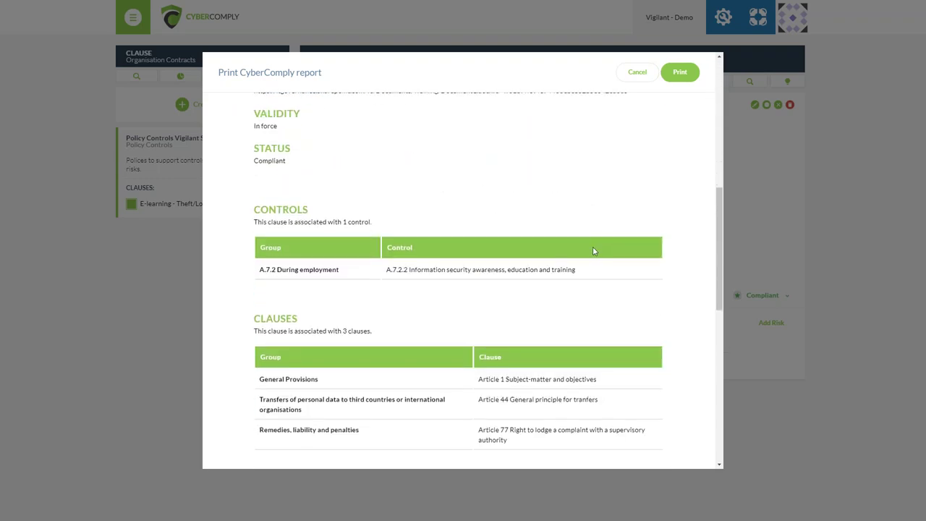
{"action": "left_click", "coordinate": [630, 78]}
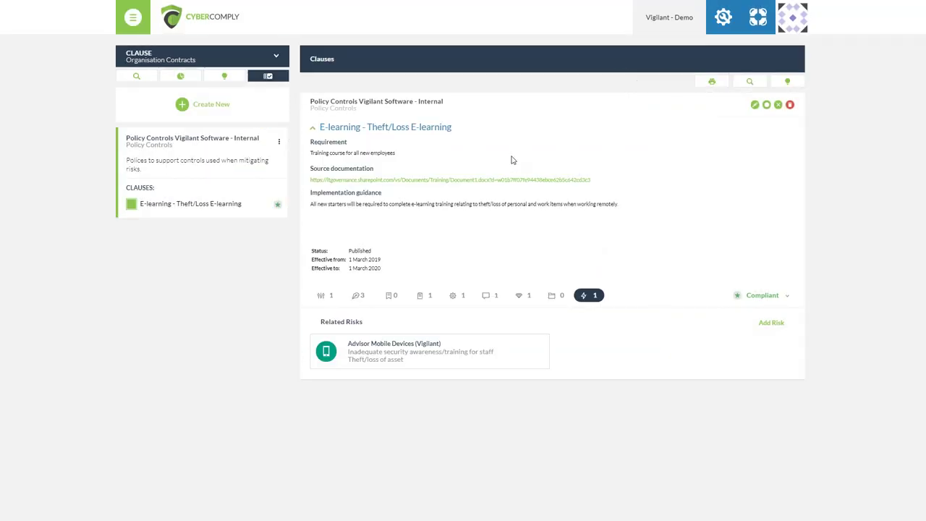
Start creating a new entry in Organisation Contracts and decline the switch to edit mode
{"action": "left_click", "coordinate": [203, 106]}
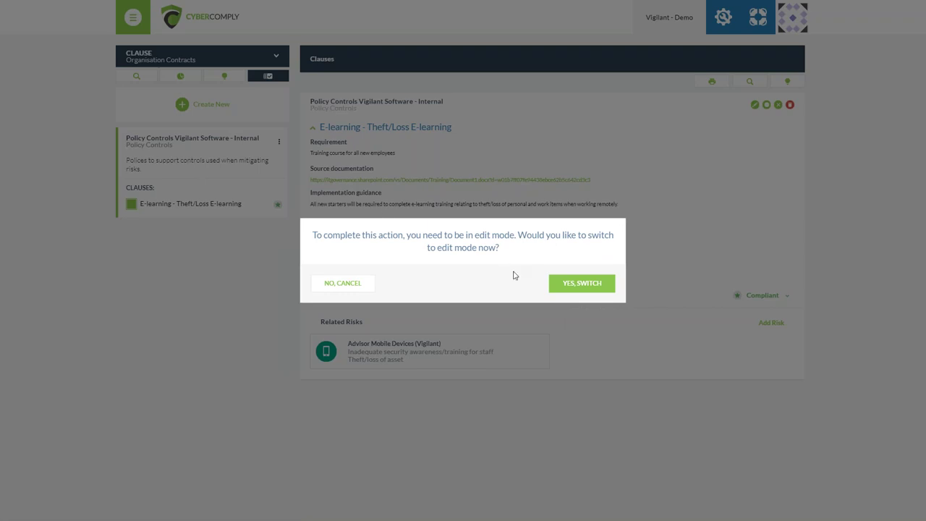
{"action": "left_click", "coordinate": [342, 282]}
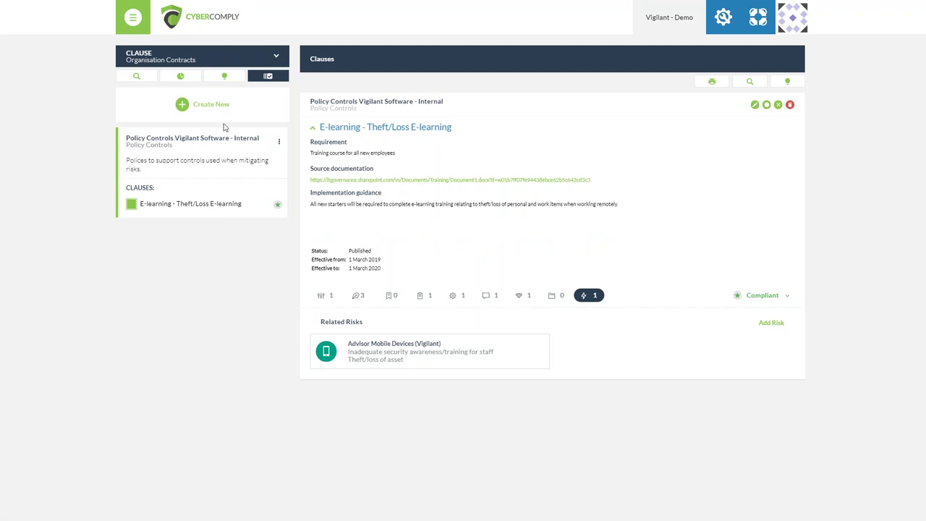
Open the ISO 27001: 2013 controls from the ISMS control sets, view their implementation status chart and hide it again
{"action": "left_click", "coordinate": [222, 56]}
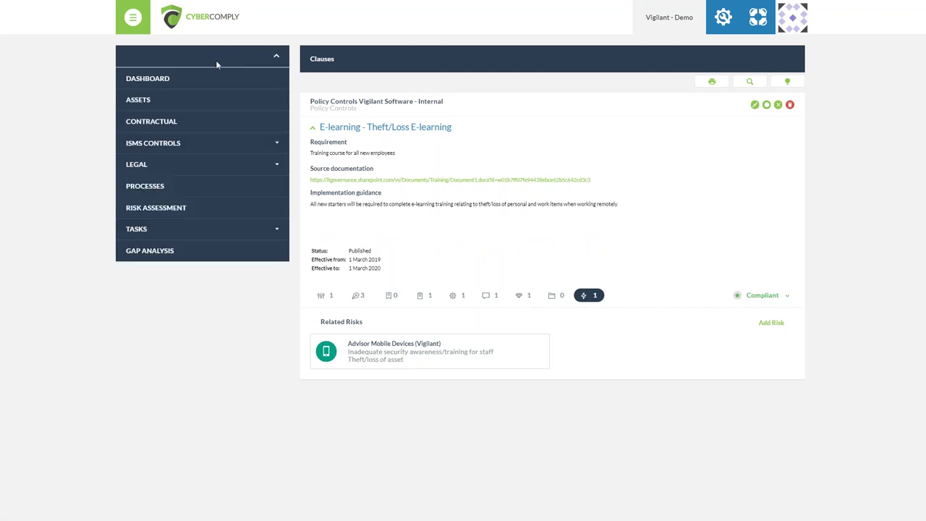
{"action": "left_click", "coordinate": [225, 141]}
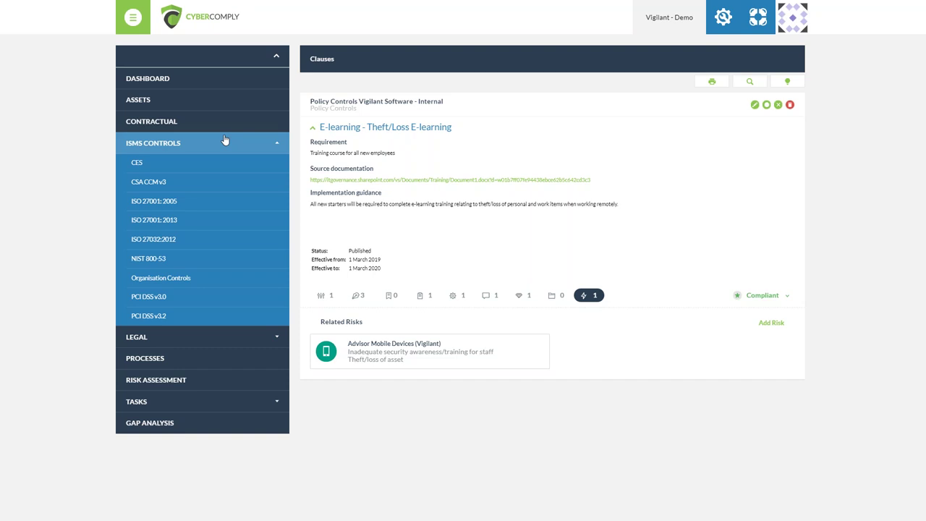
{"action": "left_click", "coordinate": [212, 225]}
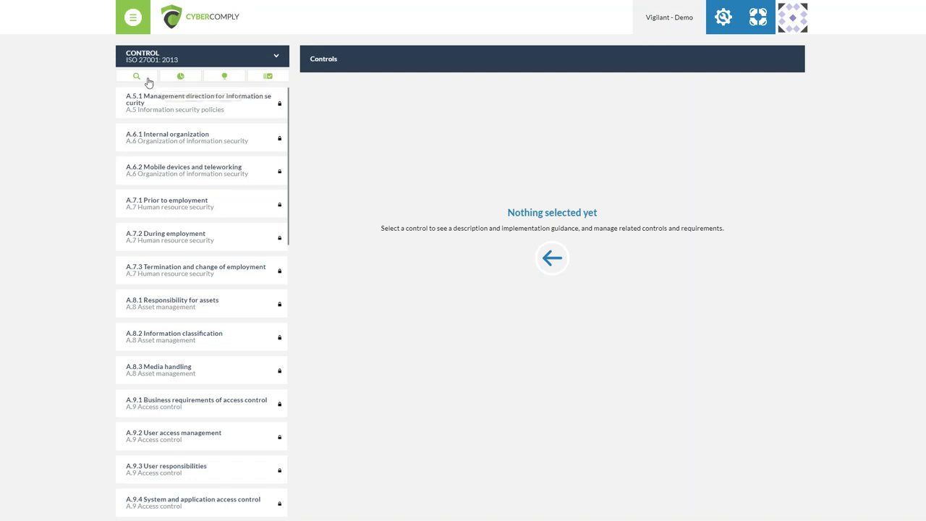
{"action": "left_click", "coordinate": [181, 78]}
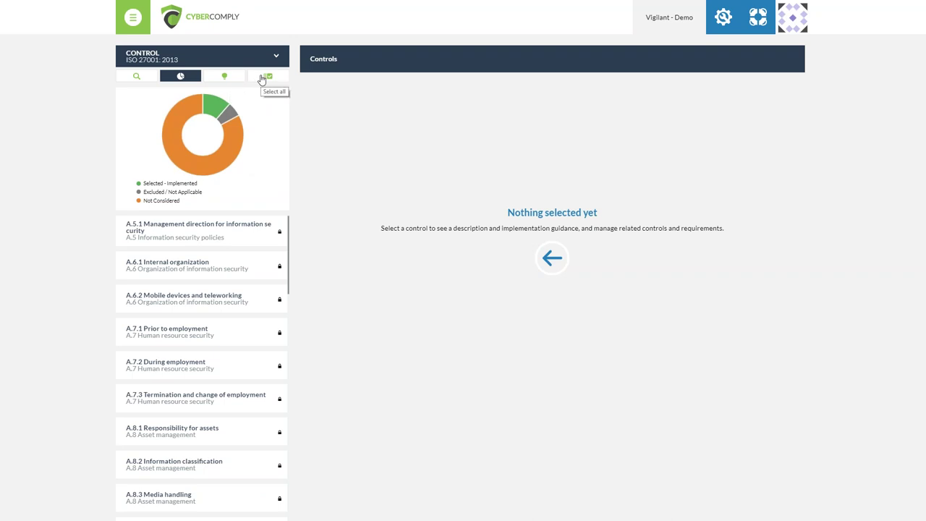
{"action": "left_click", "coordinate": [180, 77]}
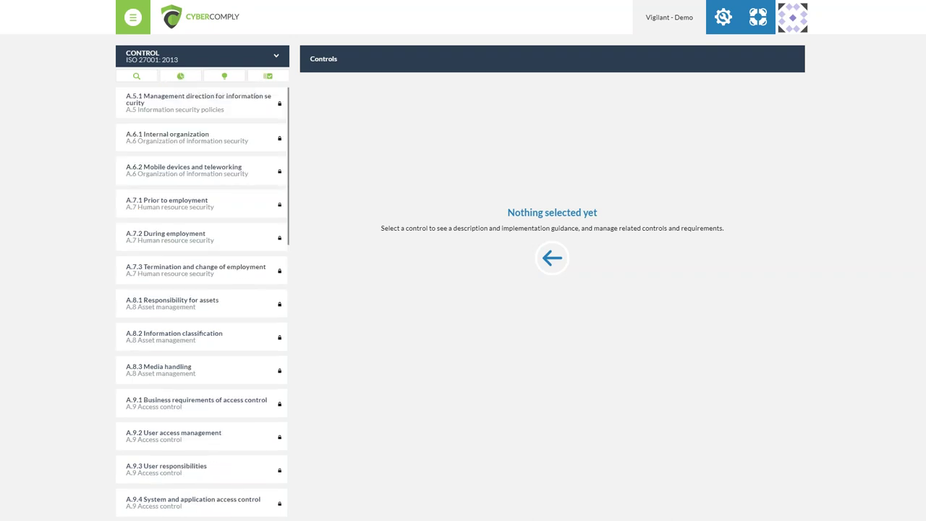
Open control A.5.1.1 Policies for information security and expand its requirement and implementation guidance
{"action": "left_click", "coordinate": [163, 104]}
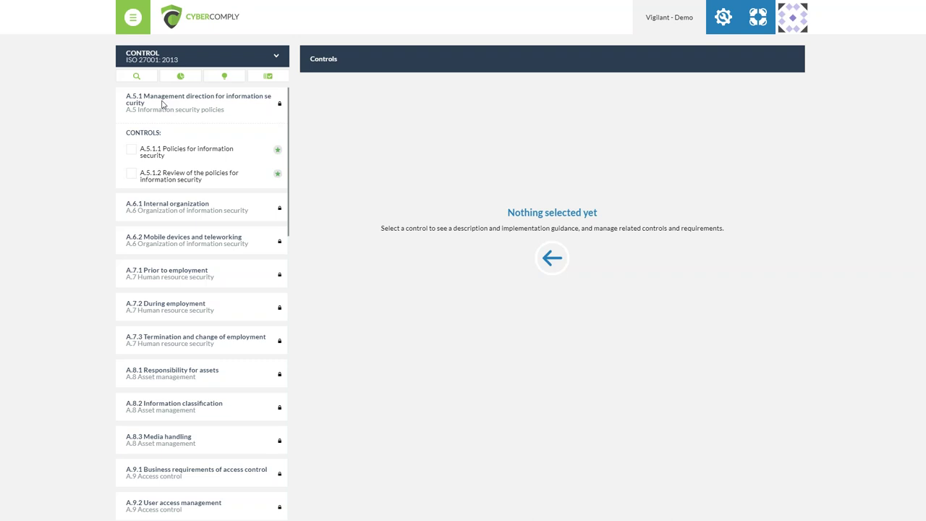
{"action": "left_click", "coordinate": [137, 150]}
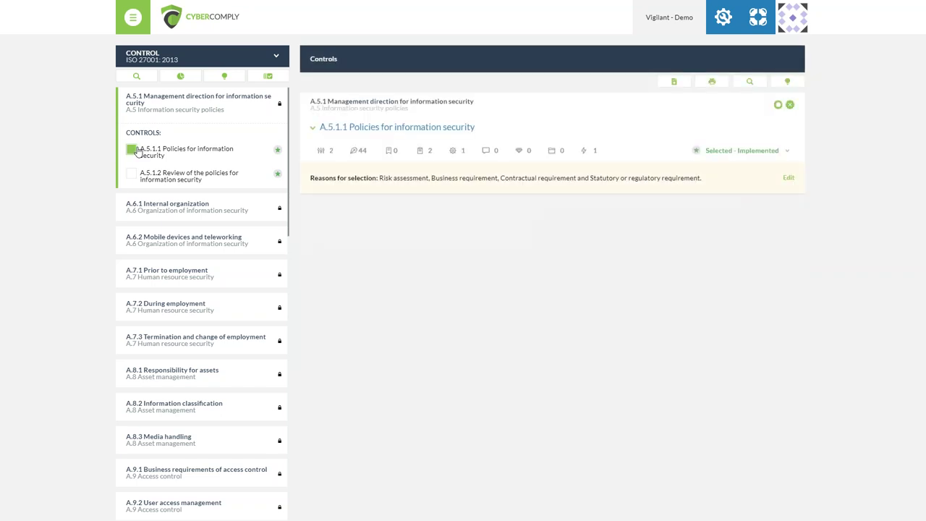
{"action": "left_click", "coordinate": [313, 128]}
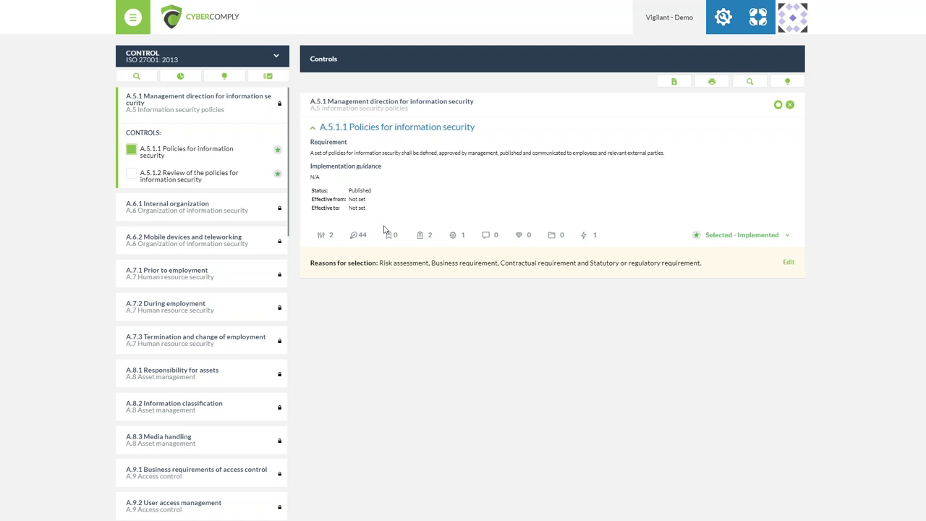
Review the related controls, legal requirements, contracts, tasks, notes, records and risks of A.5.1.1, plus its implementation status options
{"action": "left_click", "coordinate": [330, 236]}
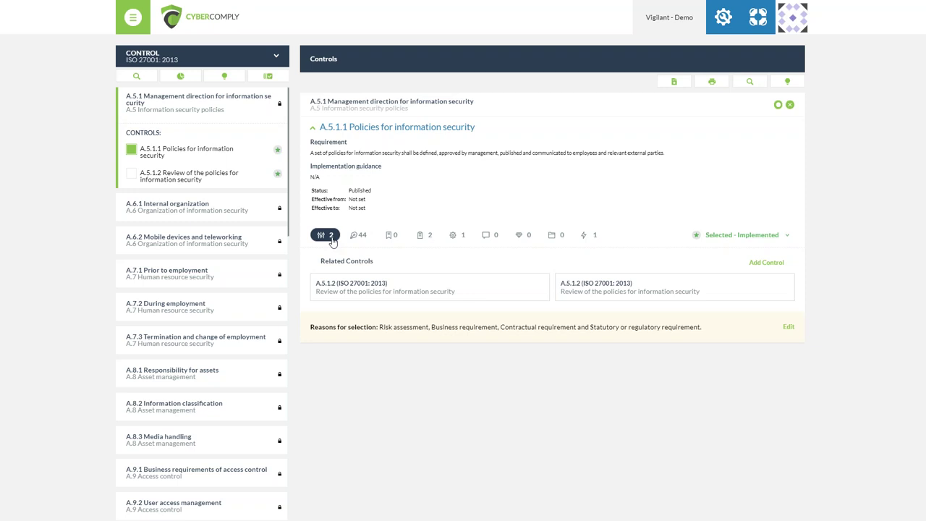
{"action": "left_click", "coordinate": [358, 240]}
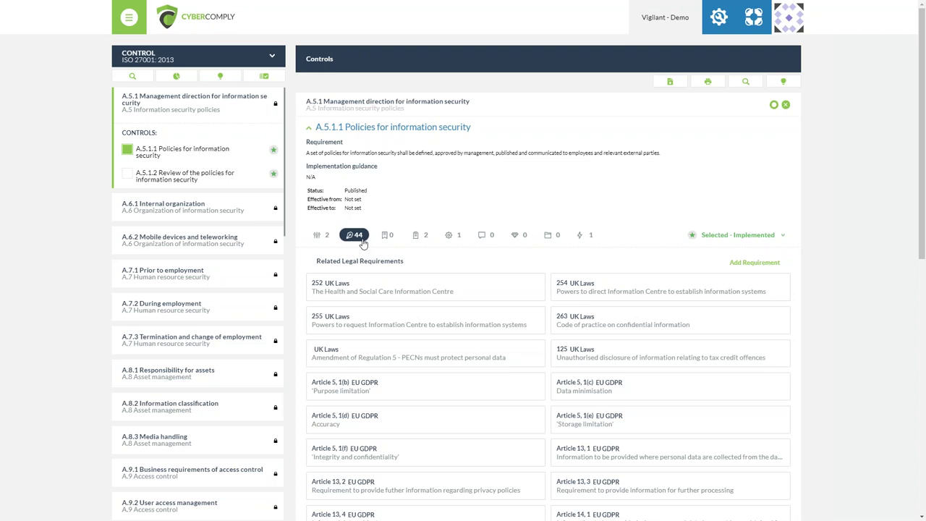
{"action": "left_click", "coordinate": [389, 237]}
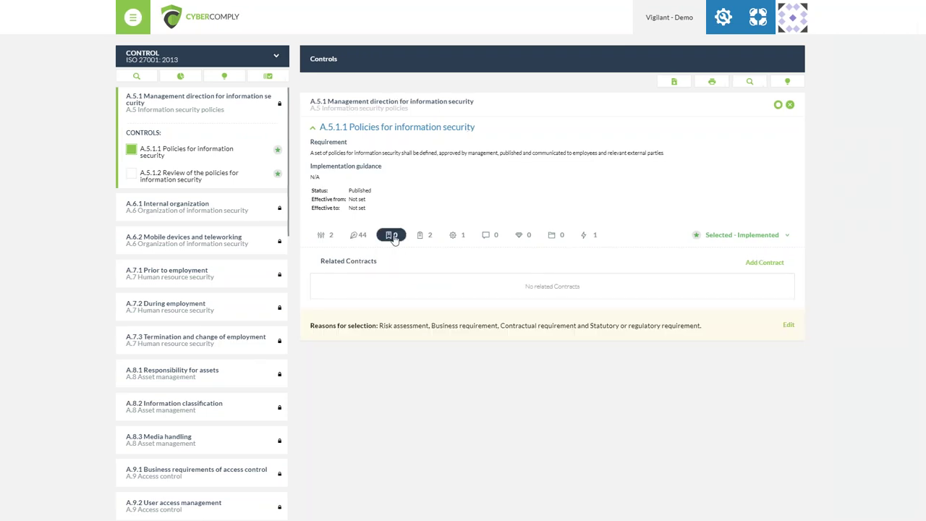
{"action": "left_click", "coordinate": [421, 236]}
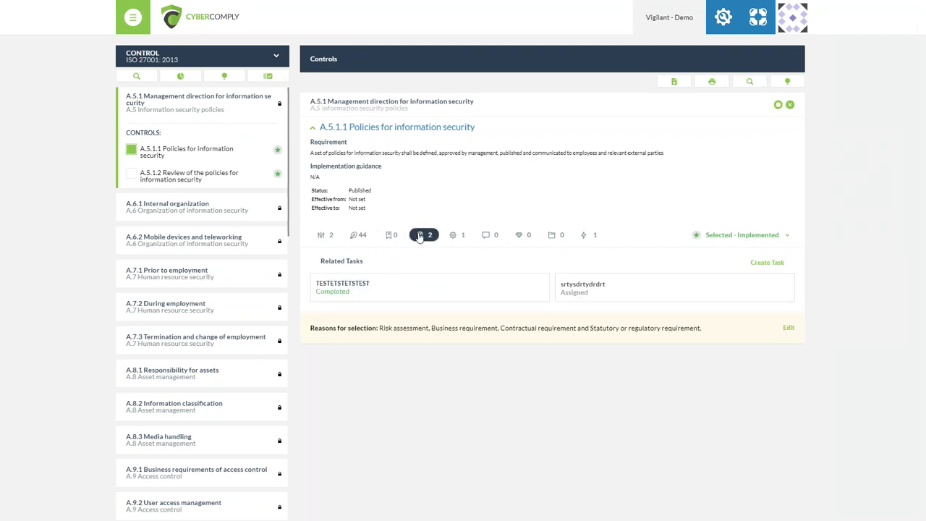
{"action": "left_click", "coordinate": [456, 237]}
{"action": "left_click", "coordinate": [492, 235]}
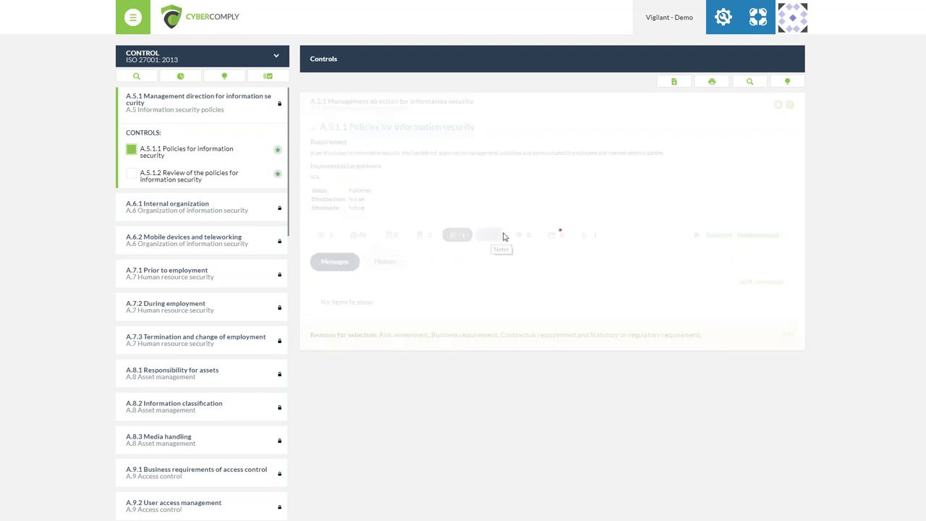
{"action": "left_click", "coordinate": [534, 239]}
{"action": "left_click", "coordinate": [557, 239]}
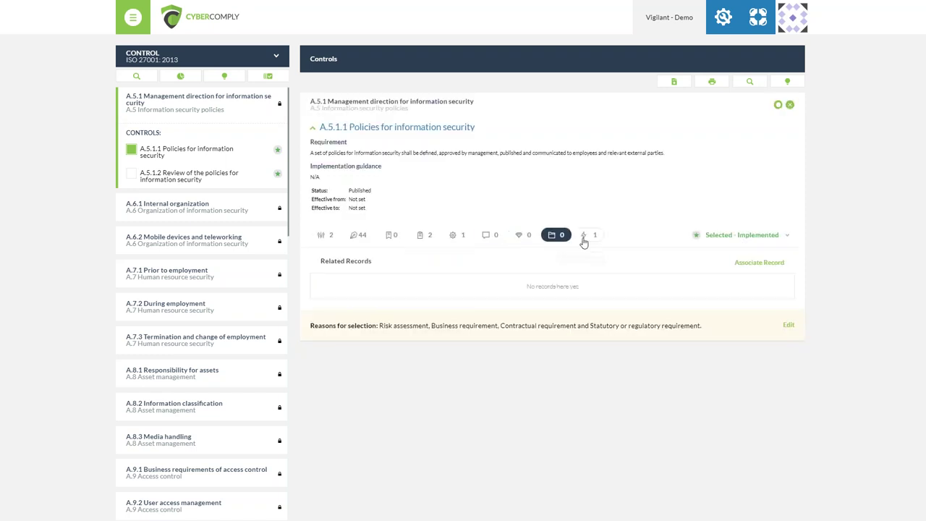
{"action": "left_click", "coordinate": [589, 238]}
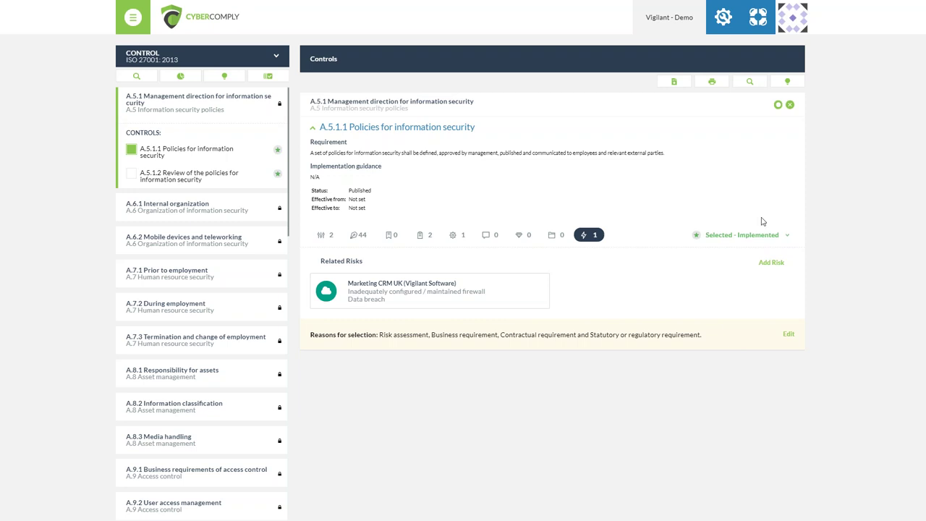
{"action": "left_click", "coordinate": [784, 237]}
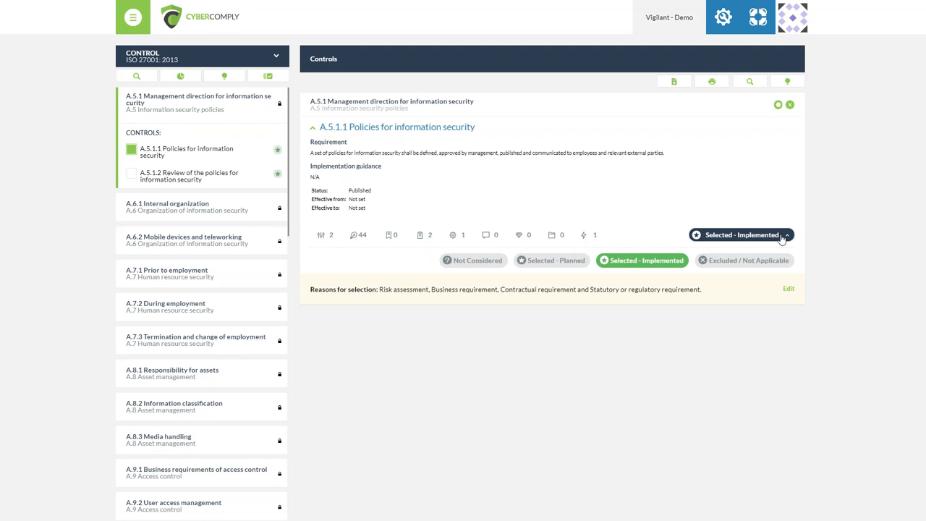
Enter "Data TEst" as both the additional notes and the implementation details in A.5.1.1's reason for selection, and save
{"action": "left_click", "coordinate": [790, 289]}
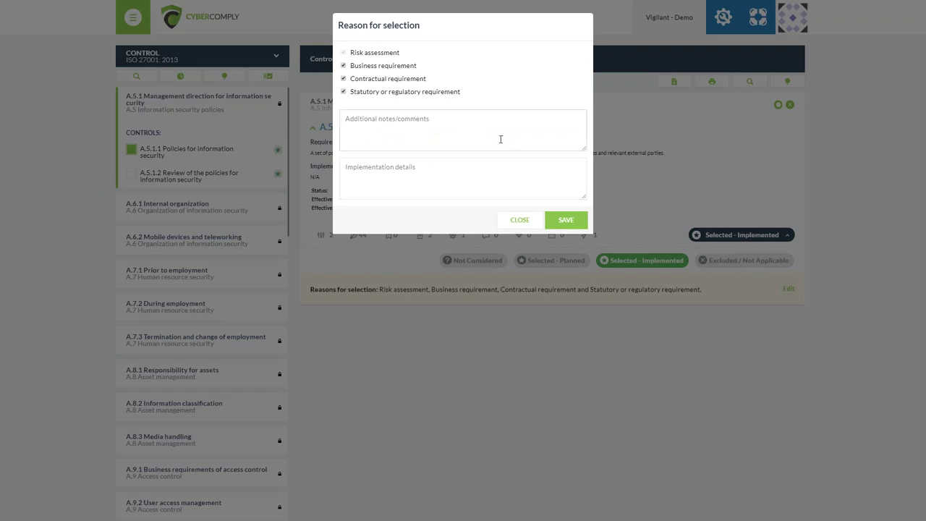
{"action": "left_click", "coordinate": [500, 139]}
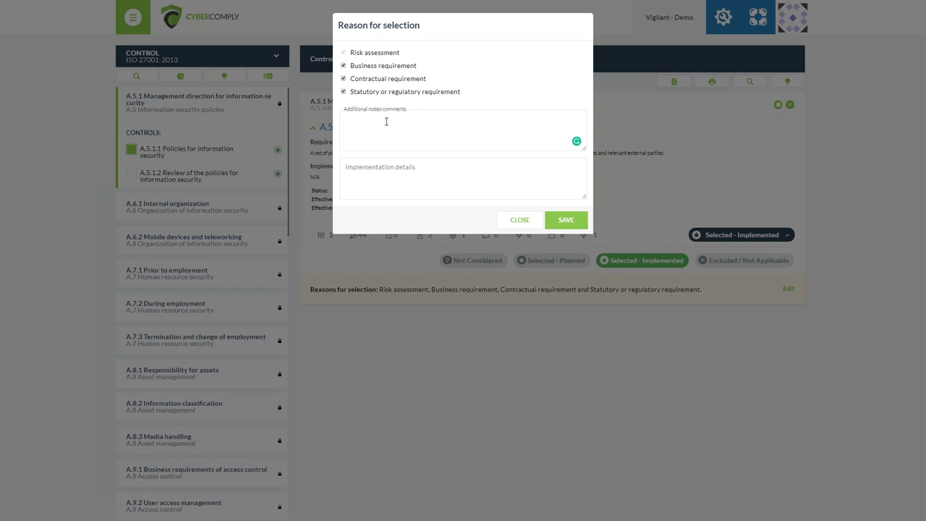
{"action": "type", "text": "Data TEst"}
{"action": "left_click_drag", "start_coordinate": [405, 124], "coordinate": [358, 120]}
{"action": "left_click_drag", "start_coordinate": [414, 118], "coordinate": [331, 121]}
{"action": "key", "text": "ctrl+c"}
{"action": "left_click", "coordinate": [429, 180]}
{"action": "key", "text": "ctrl+v"}
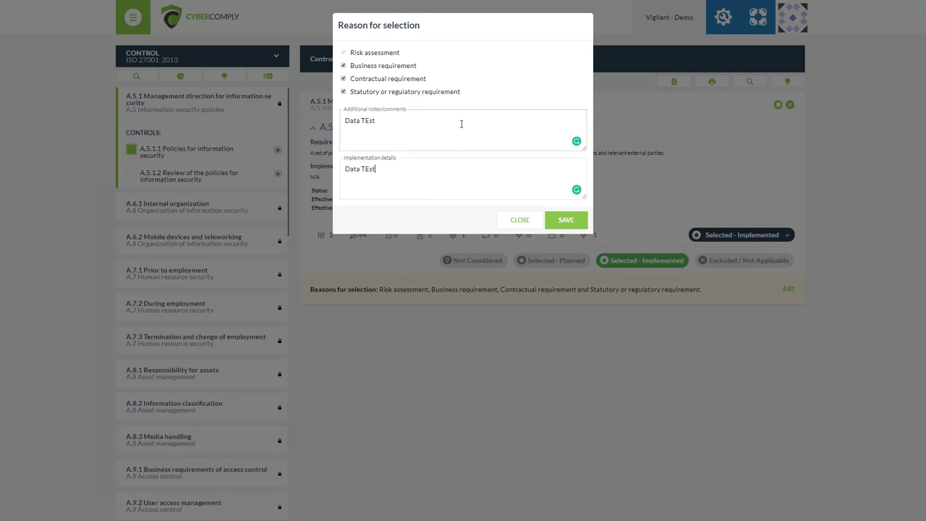
{"action": "left_click", "coordinate": [455, 133]}
{"action": "left_click", "coordinate": [437, 177]}
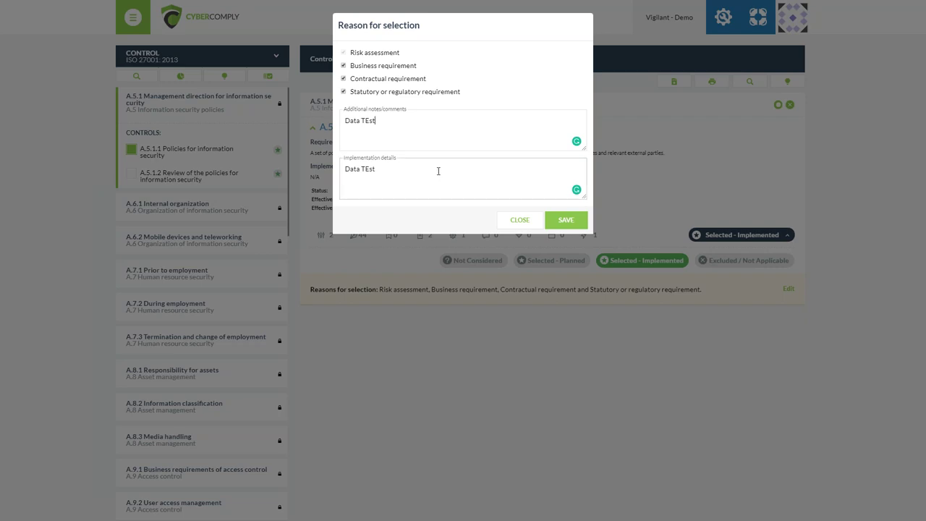
{"action": "left_click", "coordinate": [572, 222]}
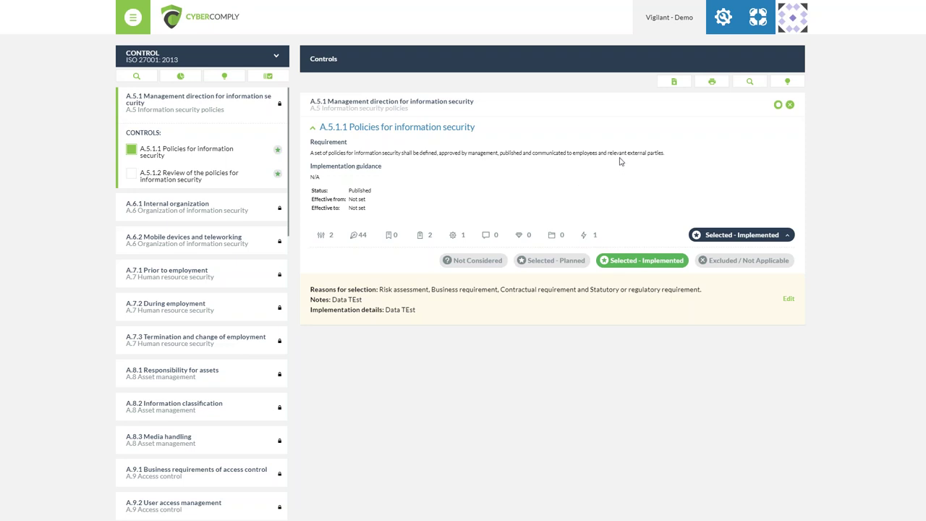
Preview the ISO 27001: 2013 Statement of Applicability down to A.6.1 Internal Organization and close it without printing
{"action": "left_click", "coordinate": [674, 84]}
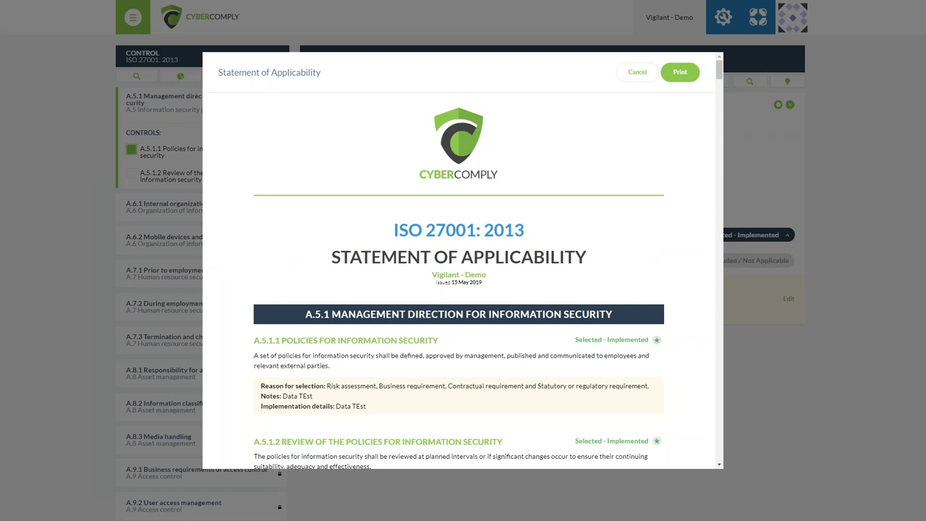
{"action": "scroll", "coordinate": [499, 200], "scroll_direction": "down", "scroll_amount": 2}
{"action": "left_click_drag", "start_coordinate": [396, 133], "coordinate": [584, 160]}
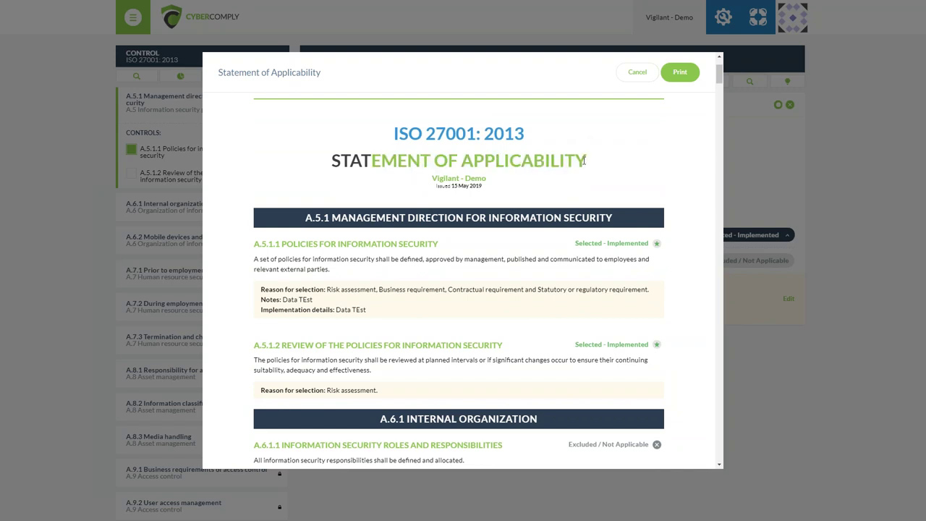
{"action": "left_click", "coordinate": [584, 161]}
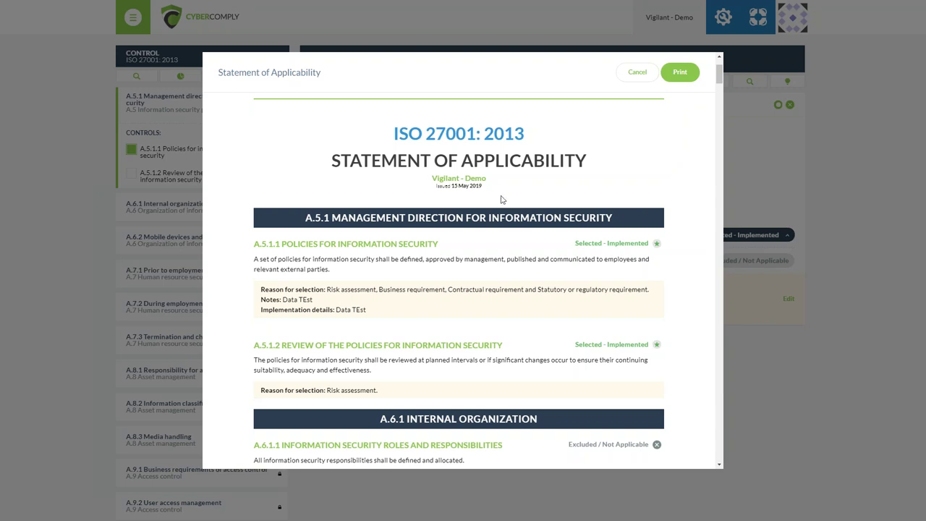
{"action": "scroll", "coordinate": [507, 204], "scroll_direction": "down", "scroll_amount": 1}
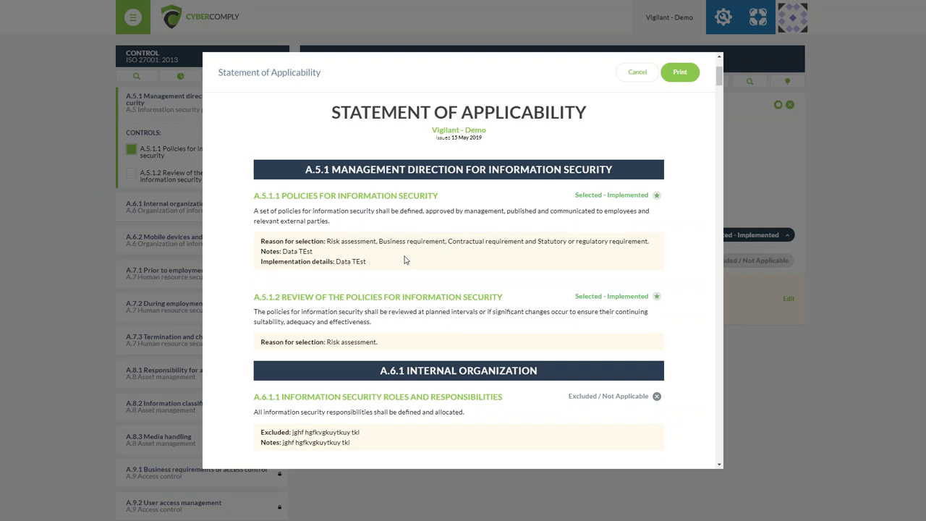
{"action": "left_click", "coordinate": [637, 73]}
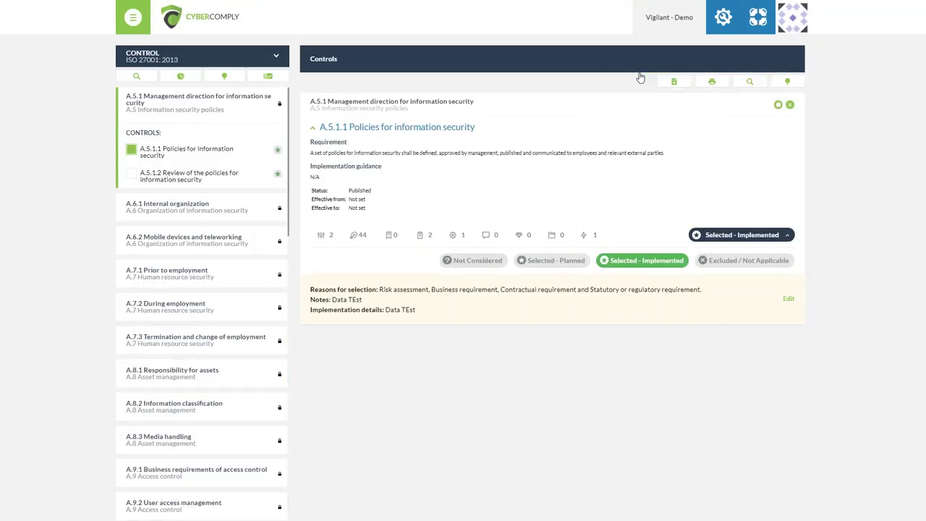
Open Organisation Controls from the ISMS control sets, start creating a new entry and accept the switch to edit mode
{"action": "left_click", "coordinate": [235, 67]}
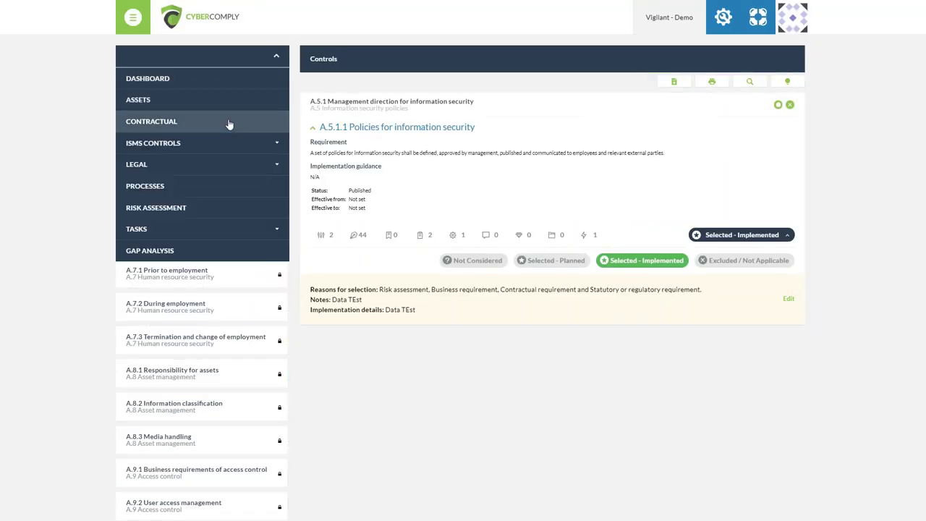
{"action": "left_click", "coordinate": [235, 142]}
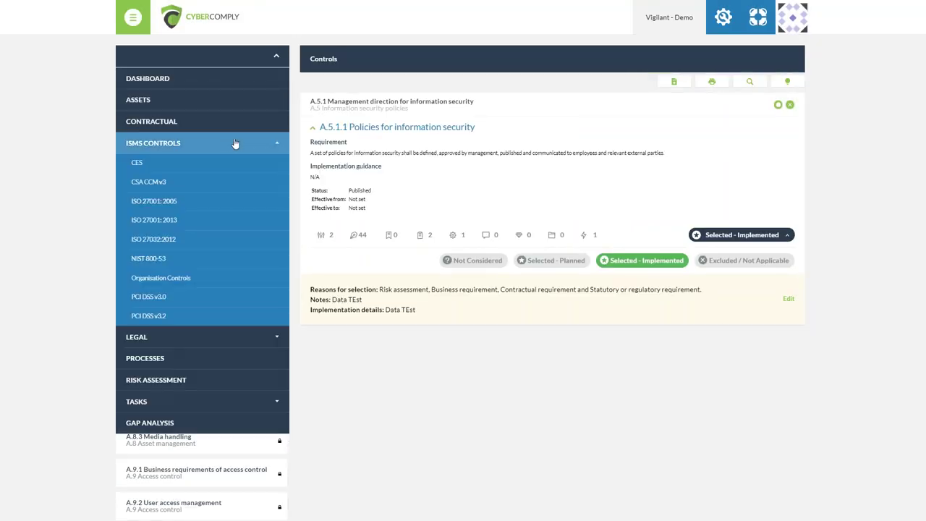
{"action": "left_click", "coordinate": [236, 280]}
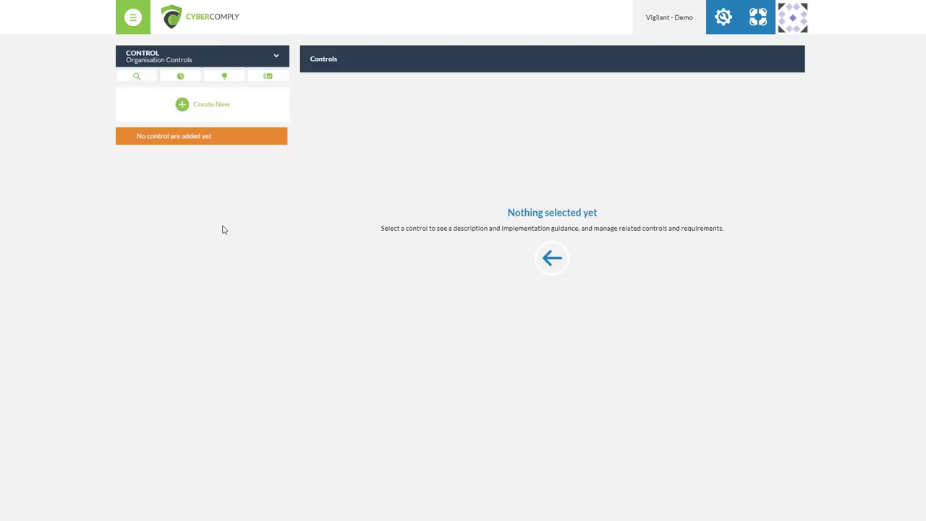
{"action": "left_click", "coordinate": [183, 105]}
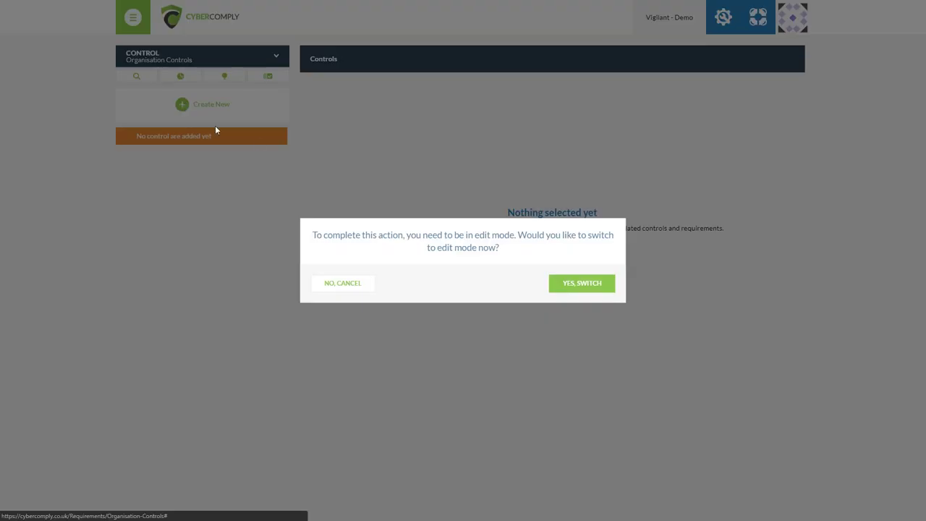
{"action": "left_click", "coordinate": [558, 276]}
Look over the blank requirement group form's name, subtitle and description fields and cancel it
{"action": "left_click", "coordinate": [470, 181]}
{"action": "left_click", "coordinate": [456, 202]}
{"action": "left_click", "coordinate": [452, 239]}
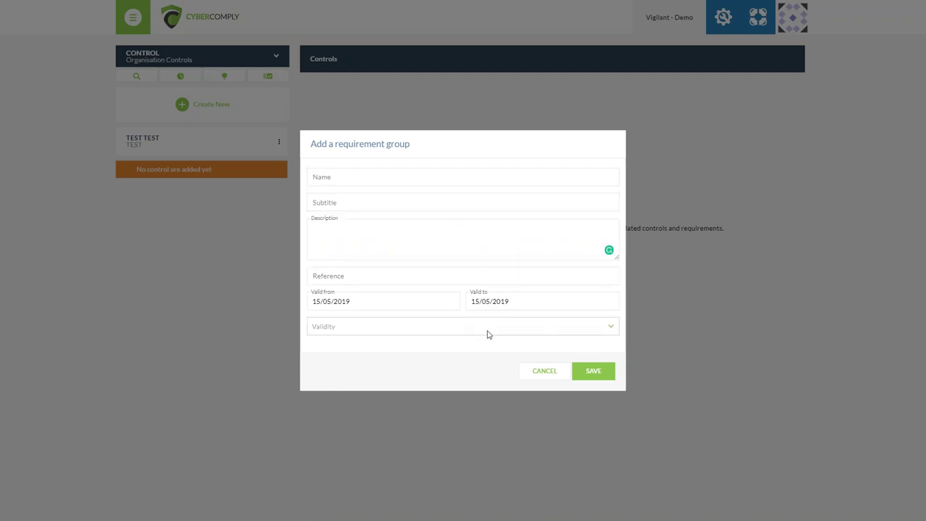
{"action": "left_click", "coordinate": [551, 371]}
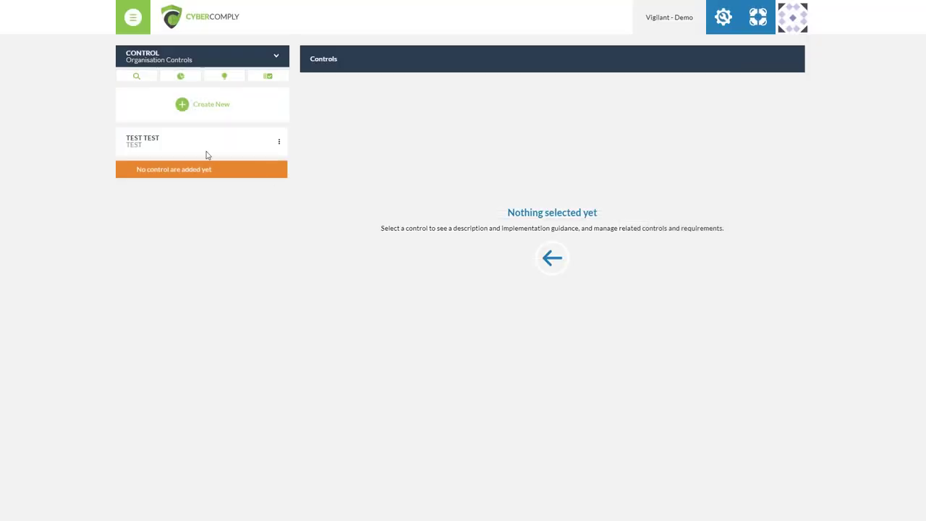
Start adding a control to the TEST TEST group, look over the form's description, guidance and source documentation fields, and cancel it
{"action": "left_click", "coordinate": [279, 142]}
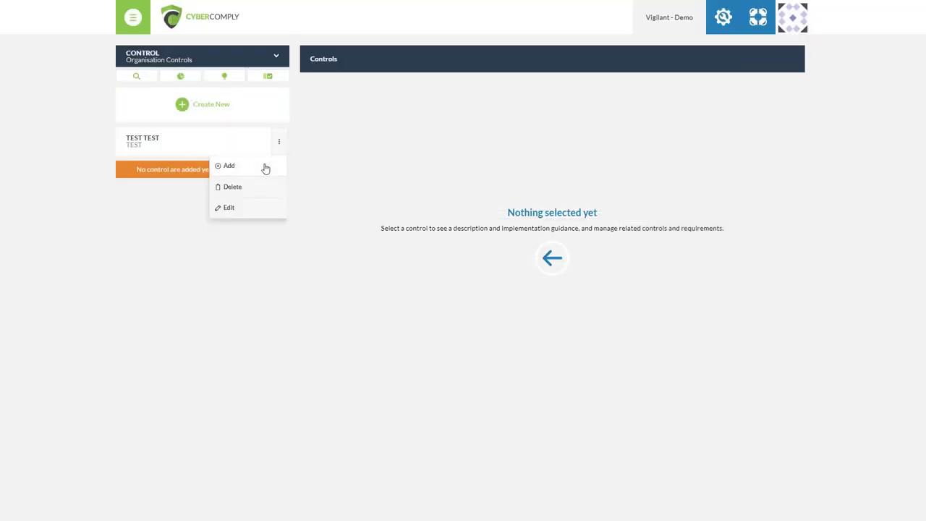
{"action": "left_click", "coordinate": [265, 167]}
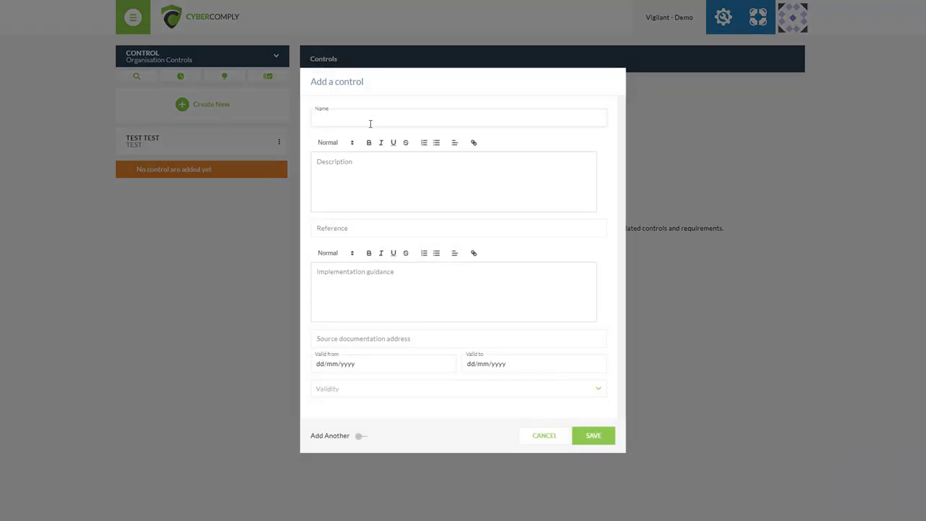
{"action": "left_click", "coordinate": [367, 174]}
{"action": "left_click", "coordinate": [380, 277]}
{"action": "left_click", "coordinate": [399, 342]}
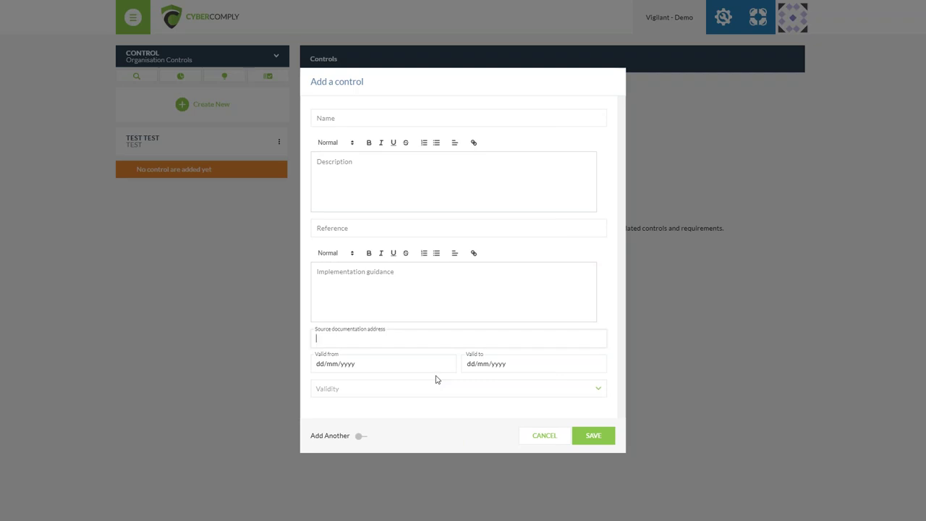
{"action": "left_click", "coordinate": [530, 436]}
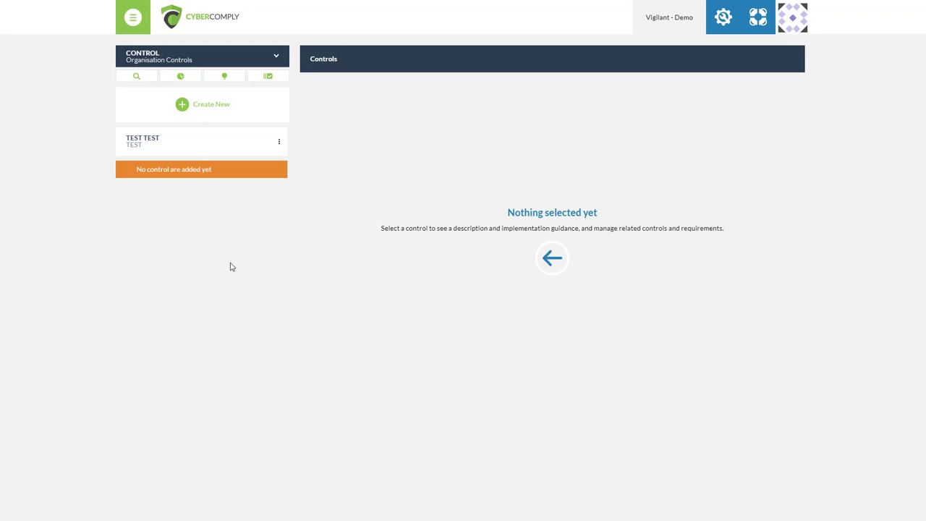
Open the EU GDPR clauses from the legal sets and expand Chapter I General Provisions
{"action": "left_click", "coordinate": [221, 58]}
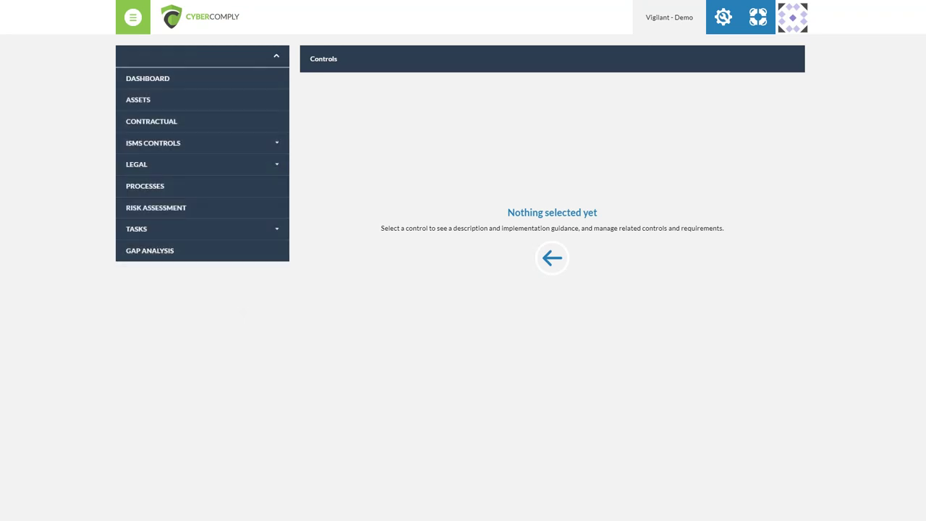
{"action": "left_click", "coordinate": [227, 170]}
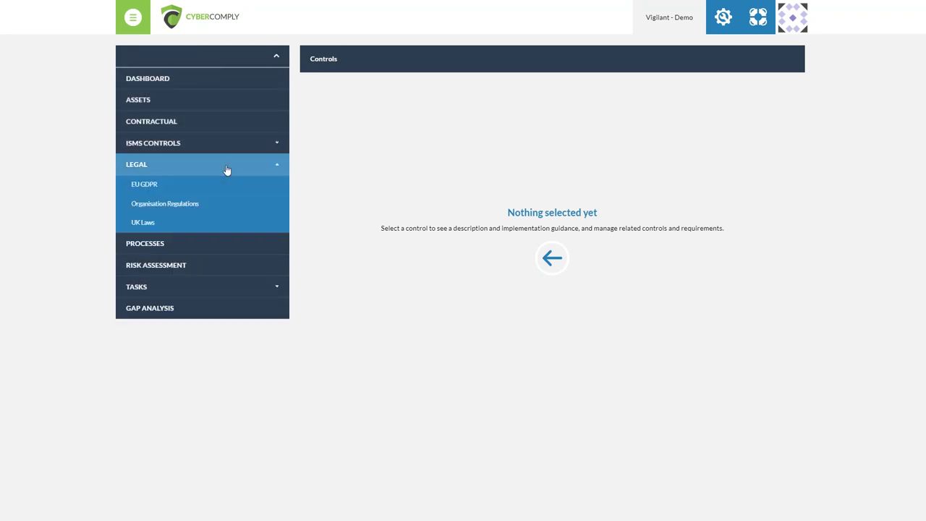
{"action": "left_click", "coordinate": [224, 189]}
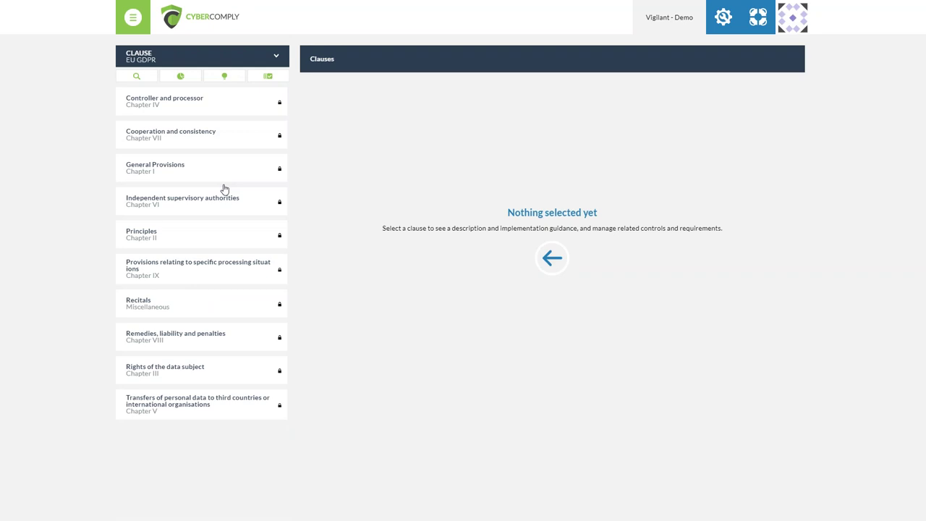
{"action": "left_click", "coordinate": [149, 171]}
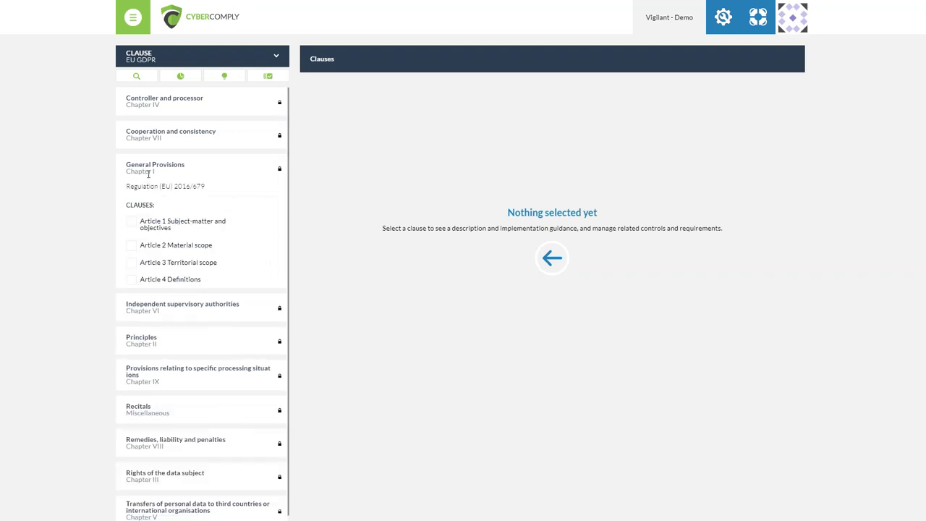
Display Article 1 Subject-matter and objectives, expand its requirement text and look through its related legal requirements
{"action": "left_click", "coordinate": [131, 224]}
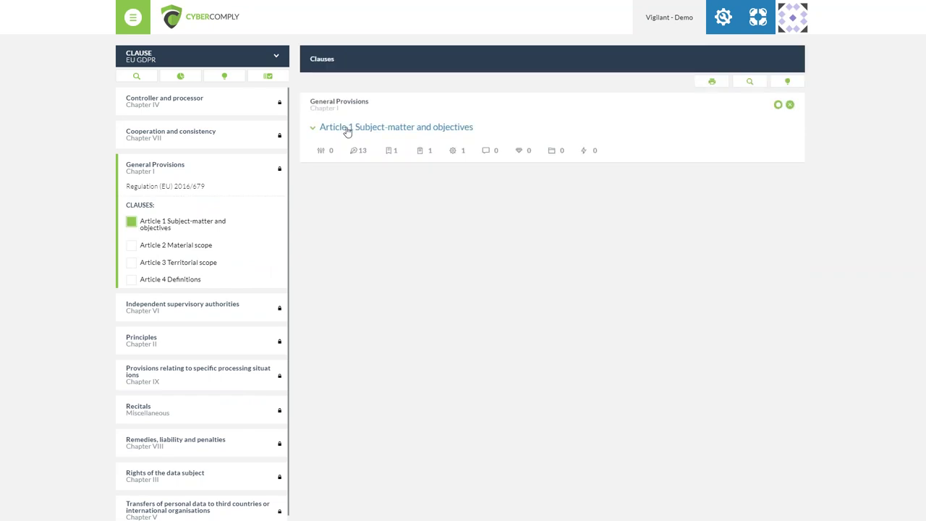
{"action": "left_click", "coordinate": [351, 128]}
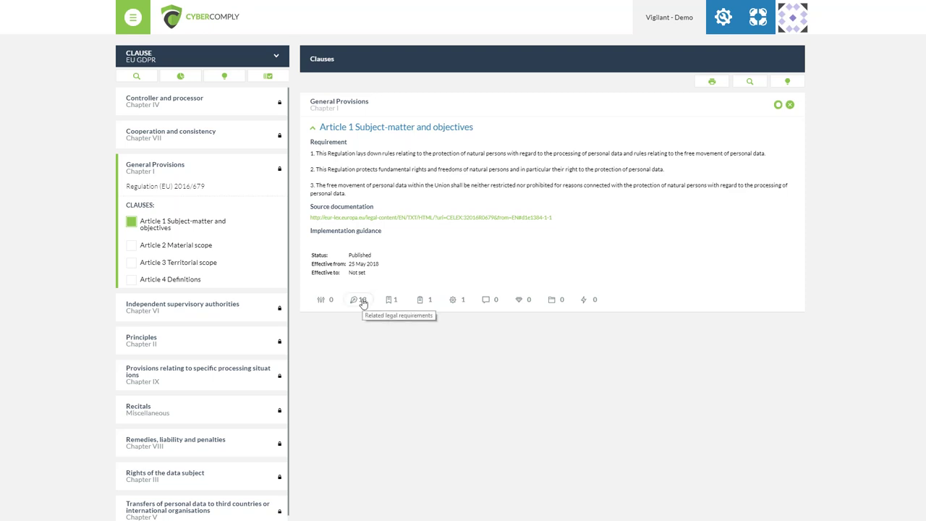
{"action": "left_click", "coordinate": [363, 302]}
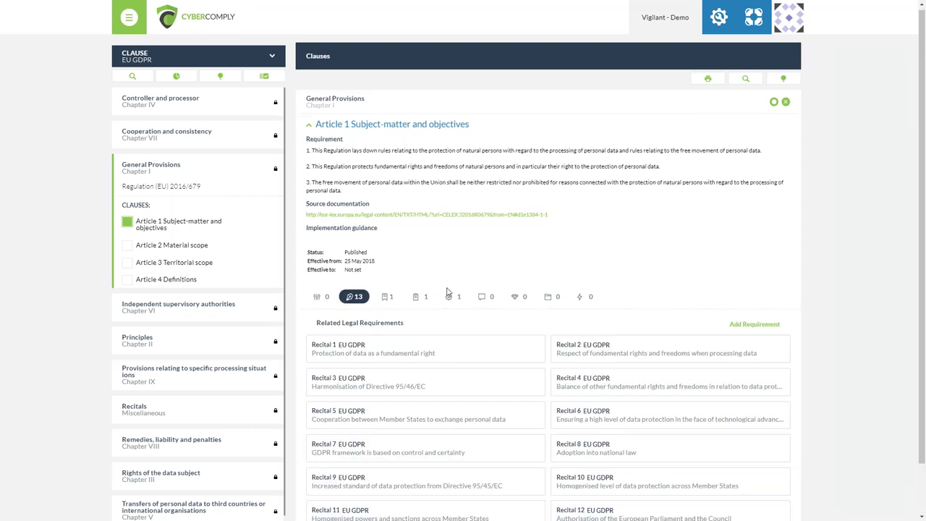
{"action": "scroll", "coordinate": [446, 293], "scroll_direction": "down", "scroll_amount": 1}
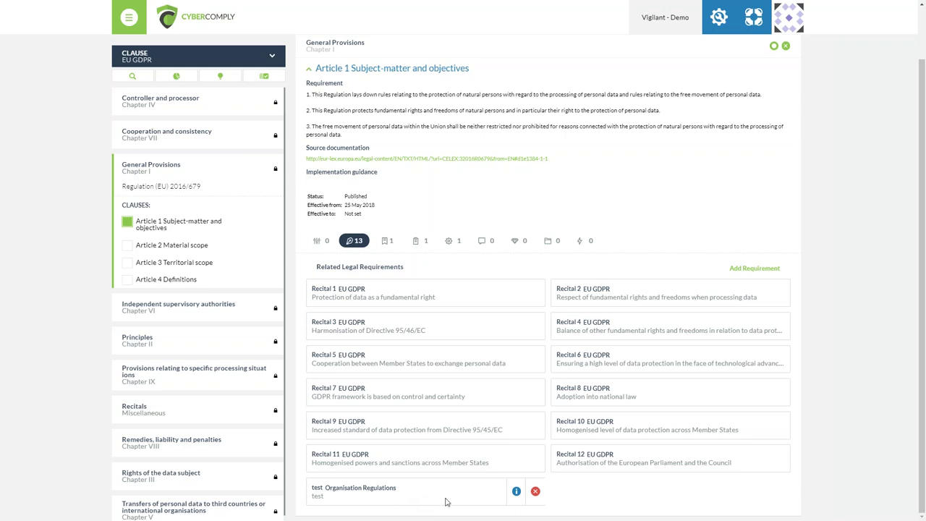
{"action": "scroll", "coordinate": [630, 202], "scroll_direction": "up", "scroll_amount": 1}
Open Processes, look over the group choices and blank group form for a new process, and cancel the creation
{"action": "left_click", "coordinate": [227, 61]}
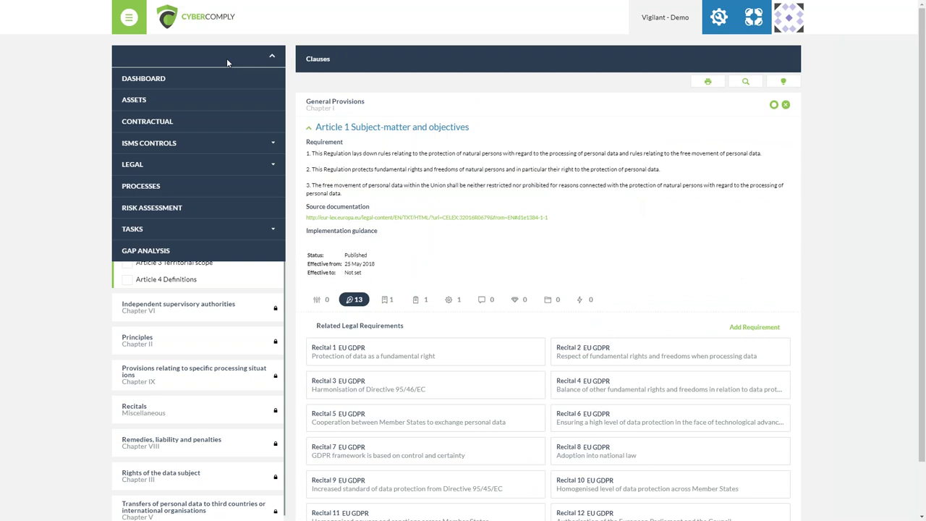
{"action": "left_click", "coordinate": [207, 187]}
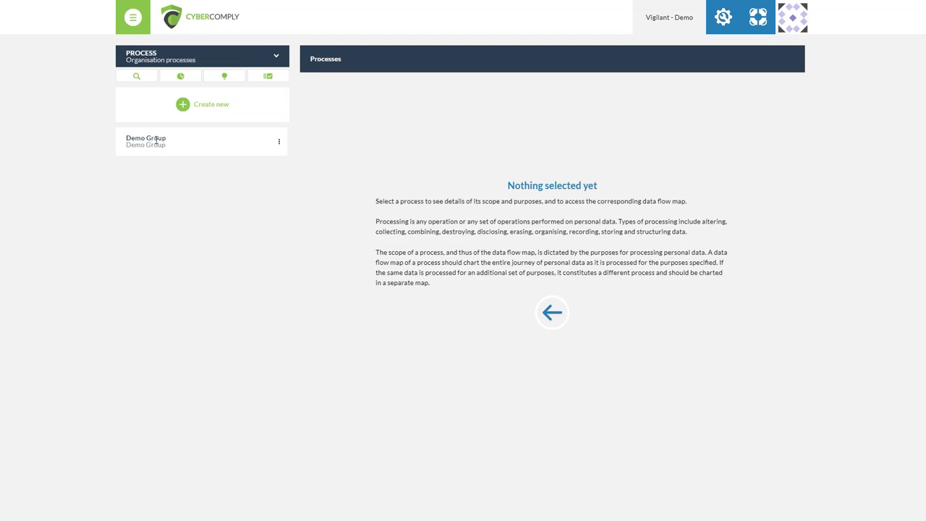
{"action": "left_click", "coordinate": [182, 105]}
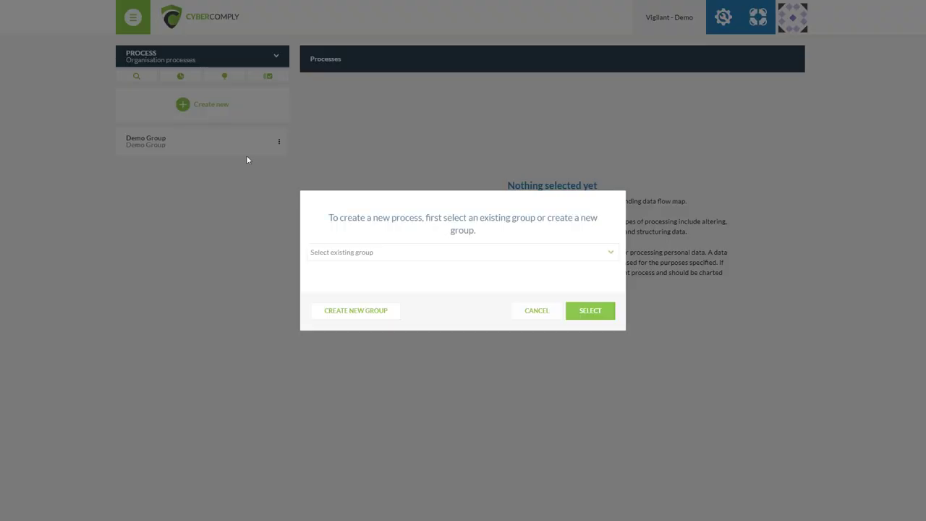
{"action": "left_click", "coordinate": [415, 253]}
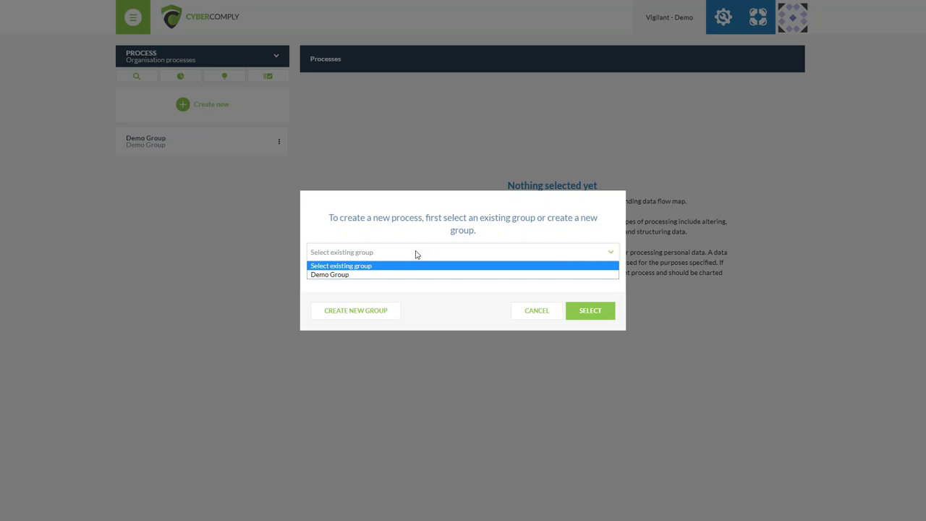
{"action": "left_click", "coordinate": [384, 312]}
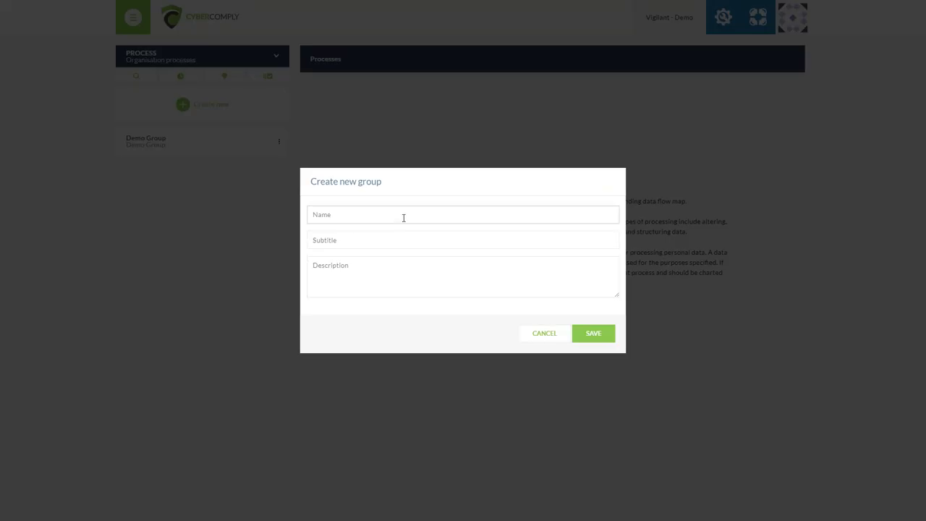
{"action": "left_click", "coordinate": [543, 329]}
{"action": "left_click", "coordinate": [537, 310]}
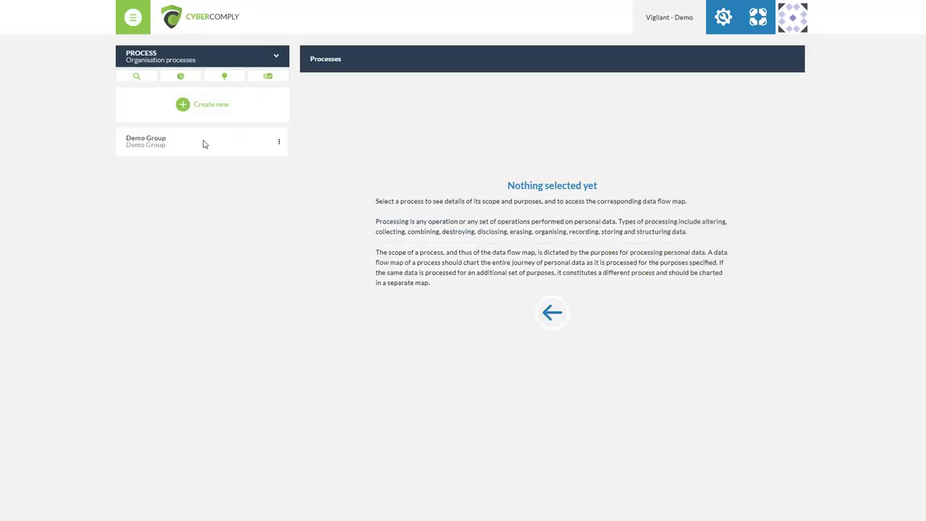
Expand Demo Group, view its group actions, and display the full details of its Client Capture process
{"action": "left_click", "coordinate": [184, 142]}
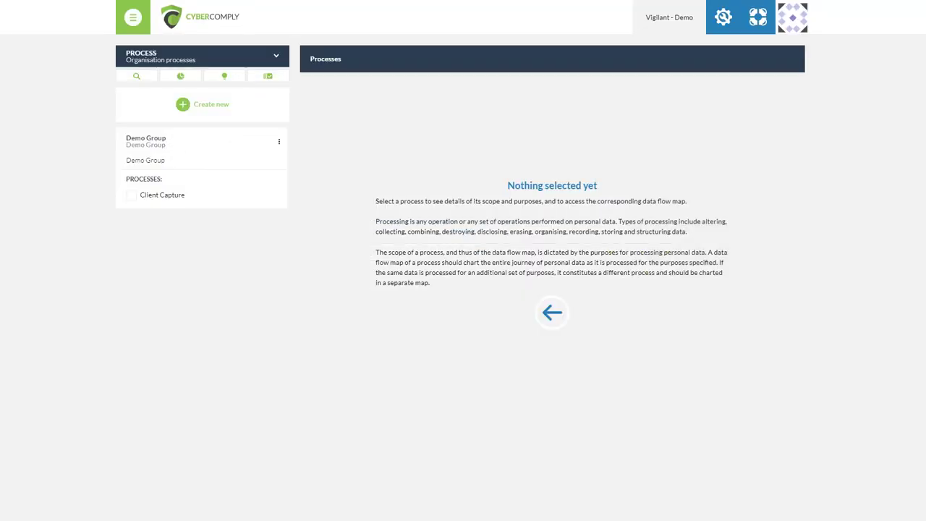
{"action": "left_click", "coordinate": [279, 142]}
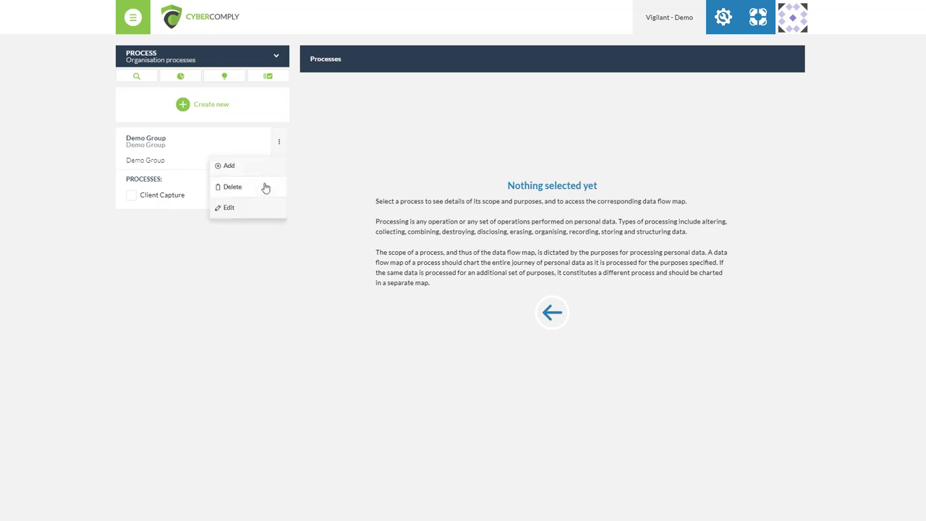
{"action": "left_click", "coordinate": [165, 196]}
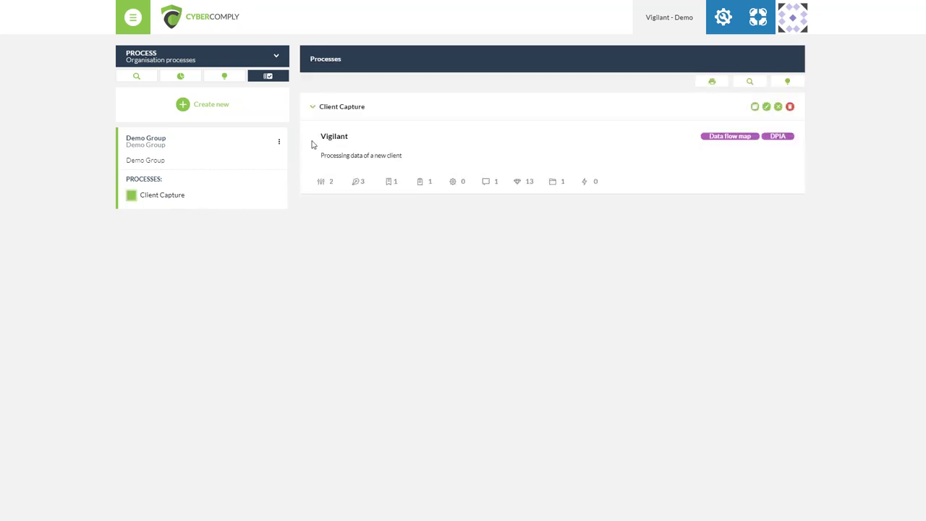
{"action": "left_click", "coordinate": [312, 109]}
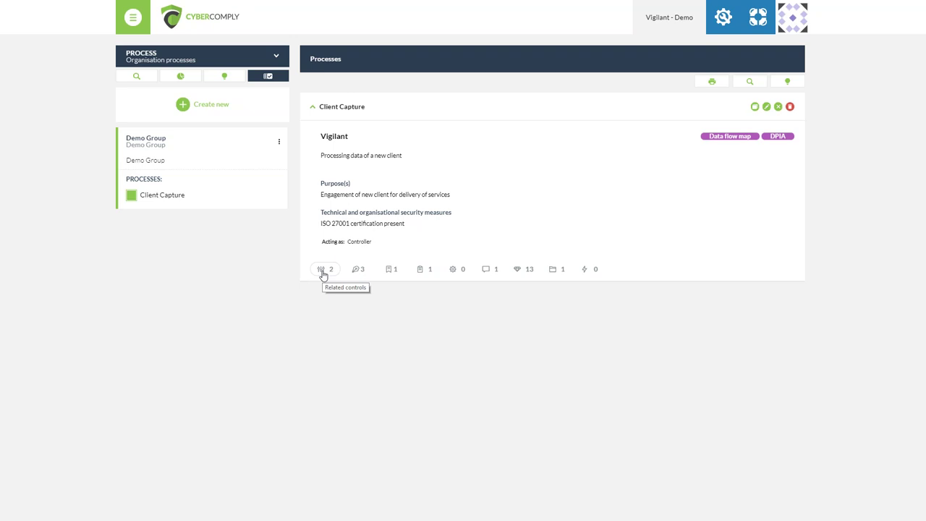
Look through the assets related to Client Capture and view the details of Advisor Mobile Devices
{"action": "left_click", "coordinate": [518, 269]}
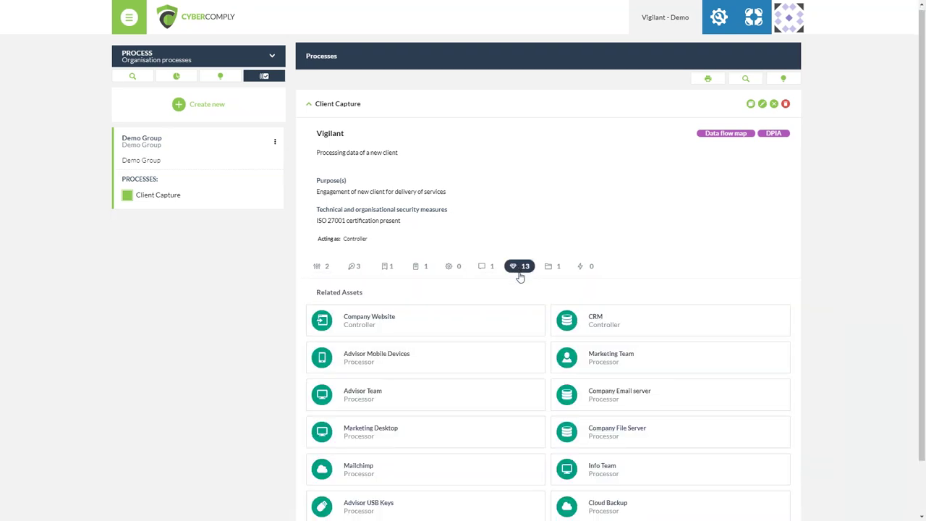
{"action": "scroll", "coordinate": [519, 273], "scroll_direction": "down", "scroll_amount": 1}
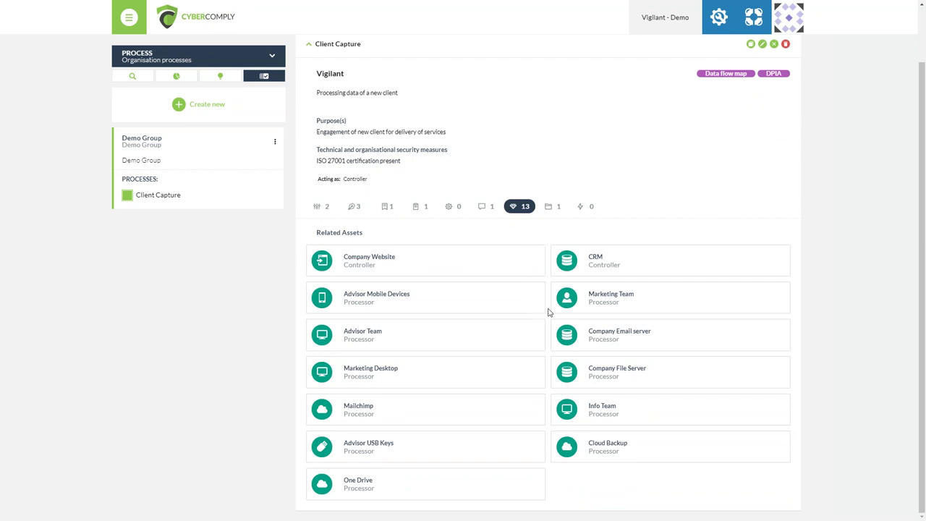
{"action": "left_click", "coordinate": [534, 298]}
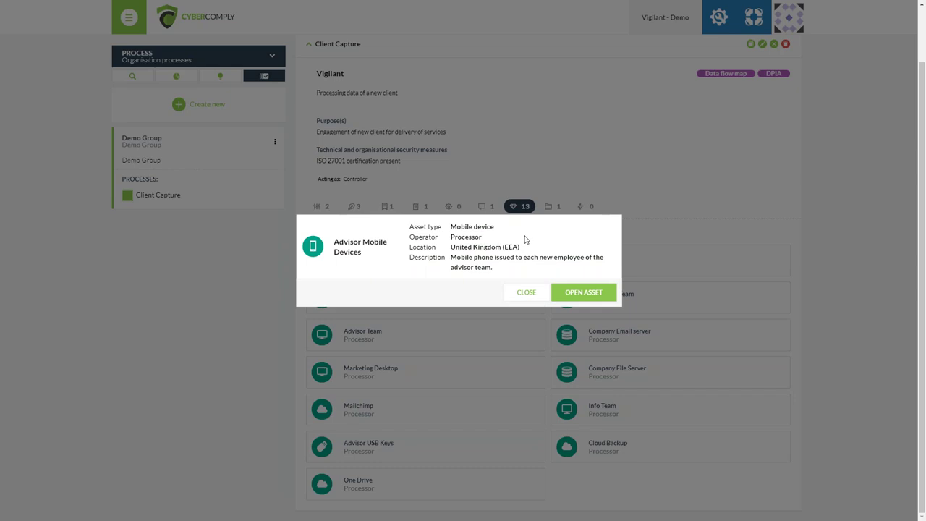
{"action": "left_click", "coordinate": [572, 296]}
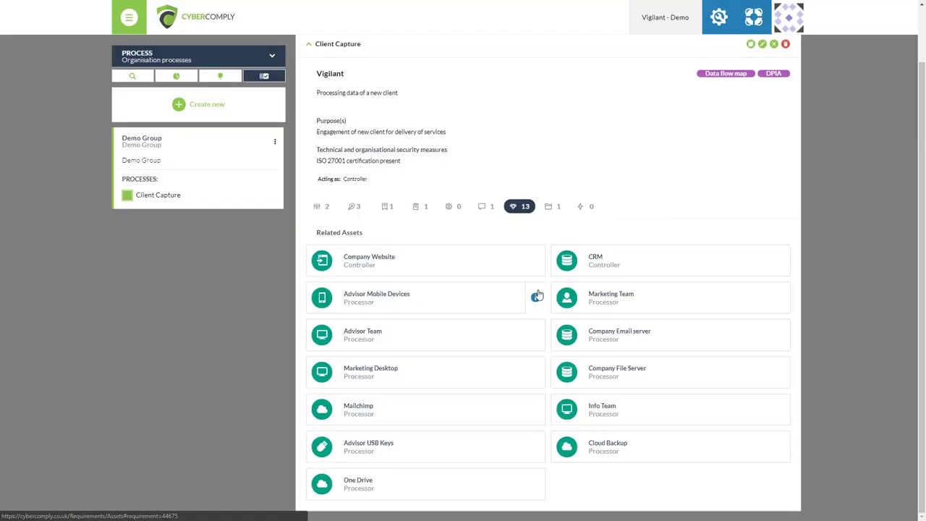
{"action": "scroll", "coordinate": [694, 167], "scroll_direction": "up", "scroll_amount": 1}
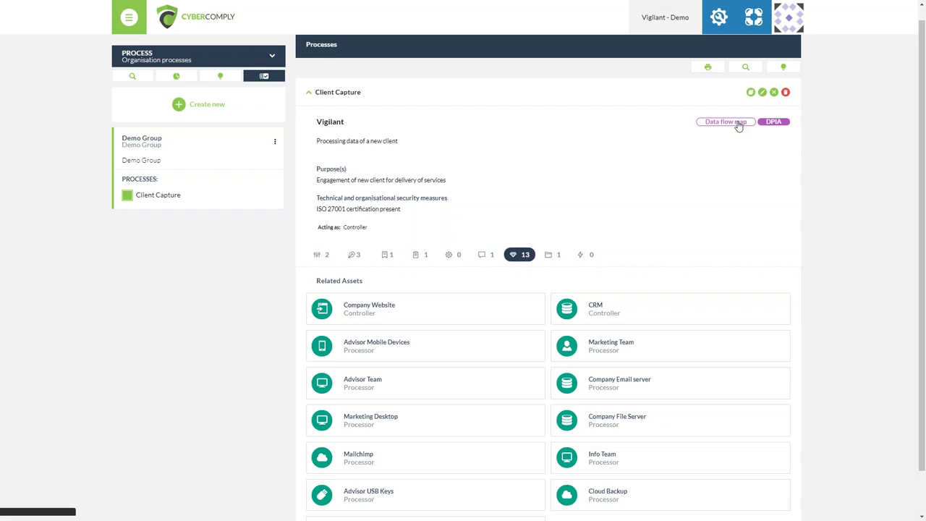
Open the Client Capture data flow map, expand its asset library to view the entries, and collapse it again
{"action": "left_click", "coordinate": [738, 123]}
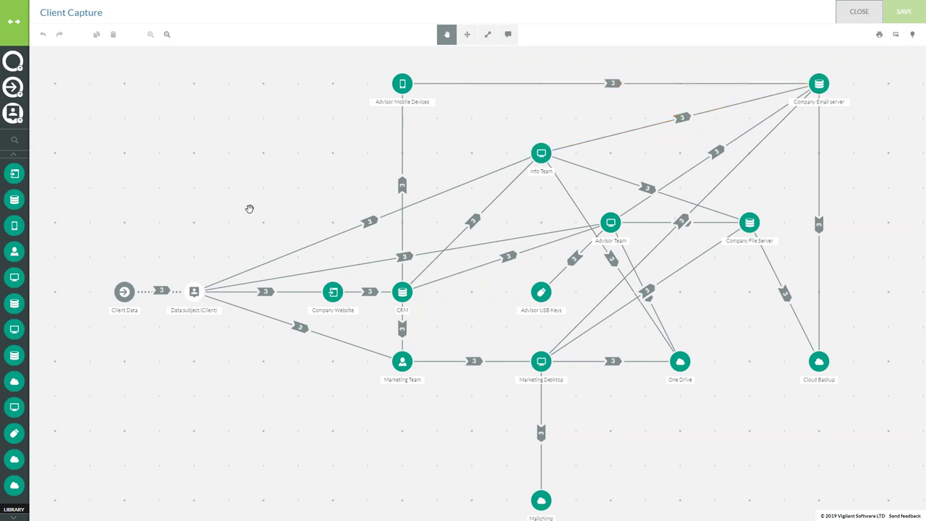
{"action": "left_click", "coordinate": [28, 42]}
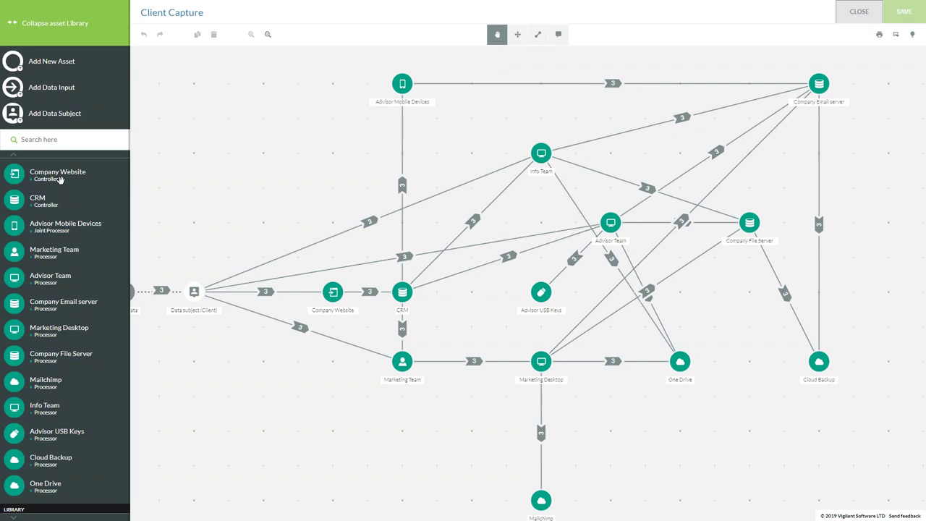
{"action": "left_click", "coordinate": [74, 25]}
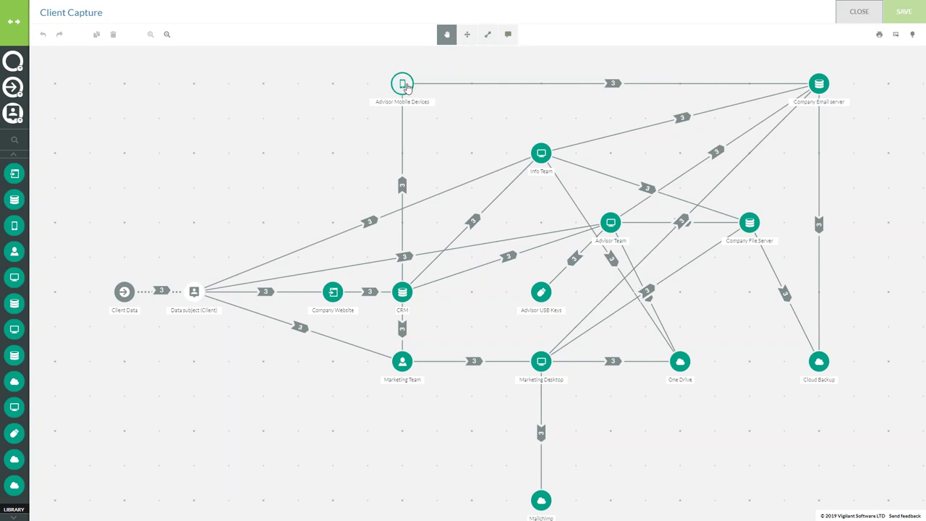
Open the properties of the Client Data input flow and look over its data source options and reference
{"action": "left_click", "coordinate": [158, 295]}
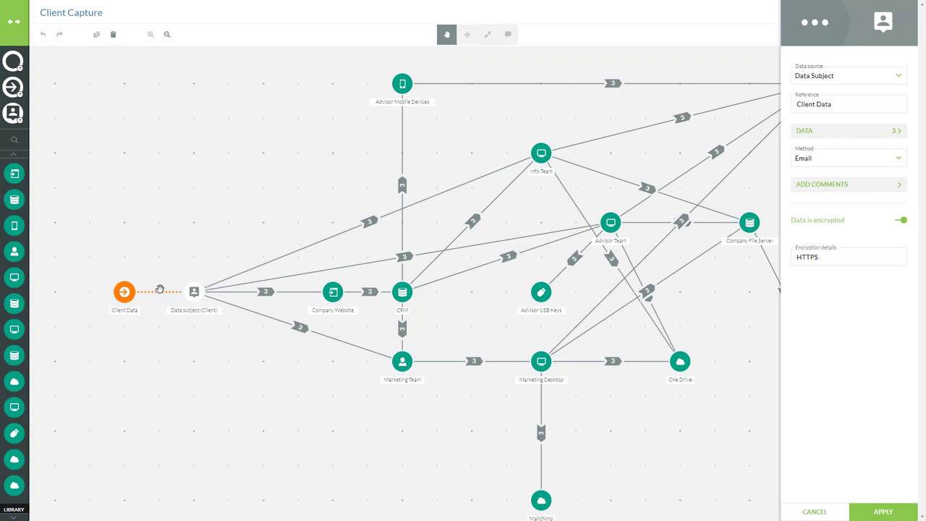
{"action": "left_click", "coordinate": [813, 78]}
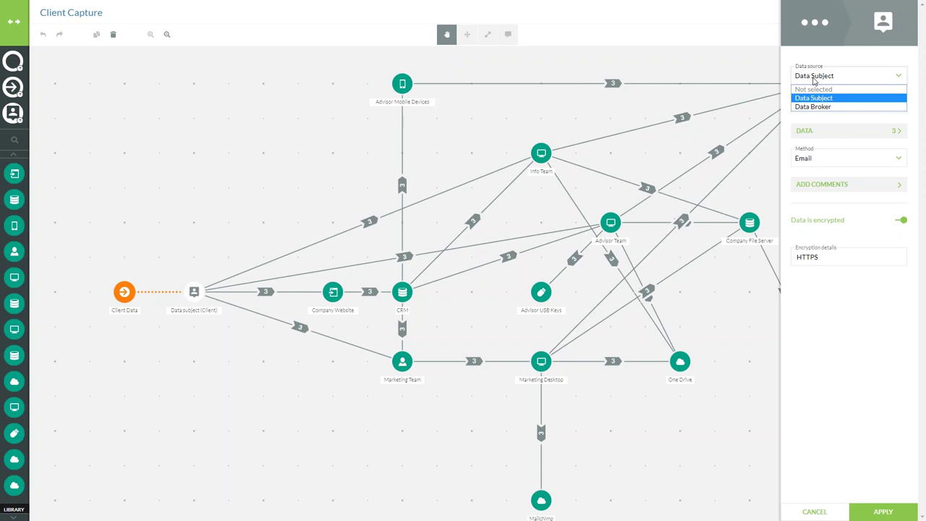
{"action": "left_click", "coordinate": [815, 81]}
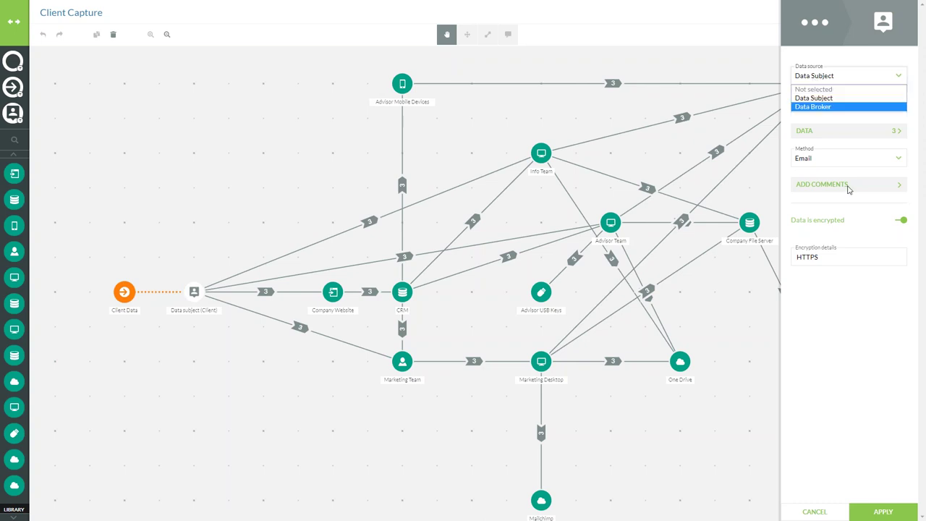
{"action": "left_click", "coordinate": [869, 105]}
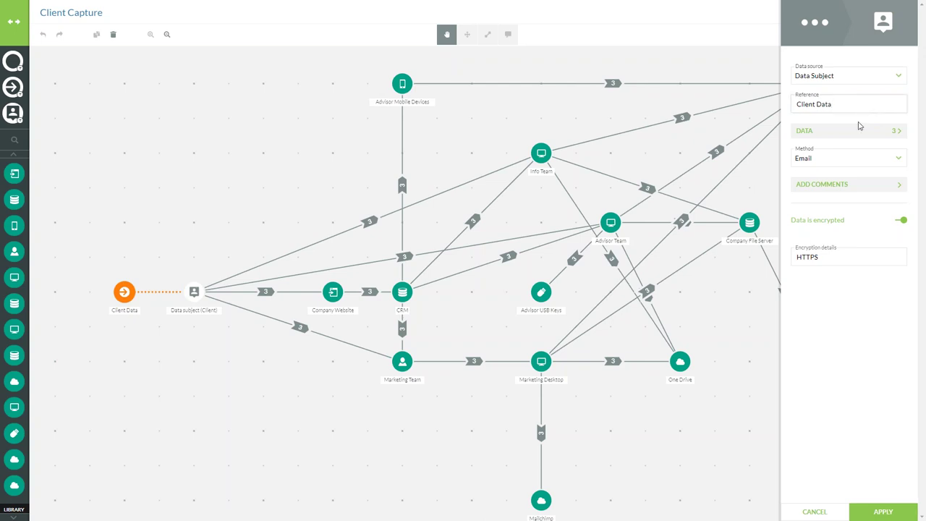
Open the flow's data items and look through the available personal data items and data subjects
{"action": "left_click", "coordinate": [851, 135]}
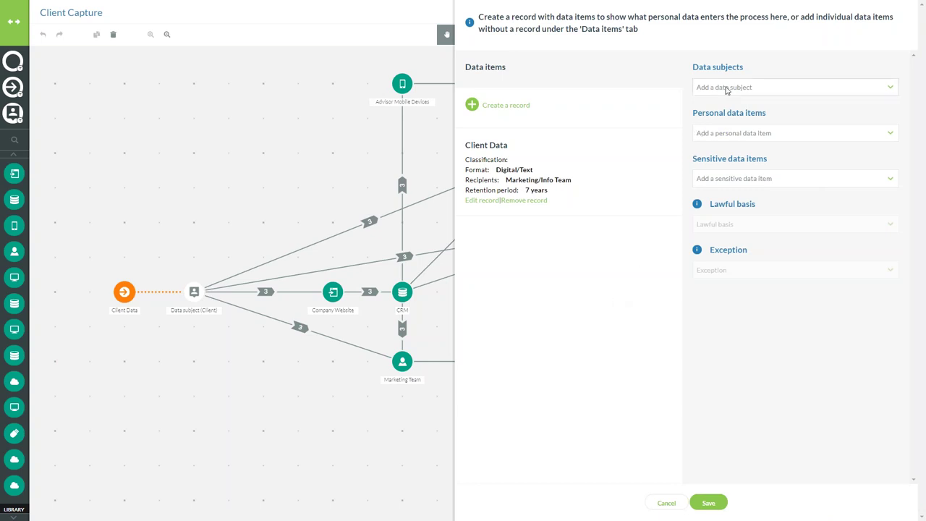
{"action": "left_click", "coordinate": [731, 135]}
{"action": "scroll", "coordinate": [742, 283], "scroll_direction": "down", "scroll_amount": 2}
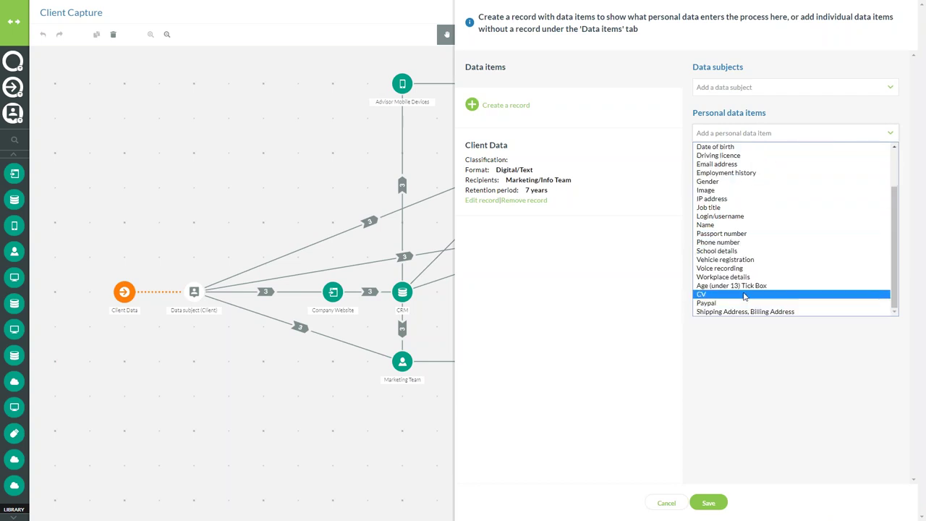
{"action": "left_click", "coordinate": [743, 338]}
{"action": "left_click", "coordinate": [764, 87]}
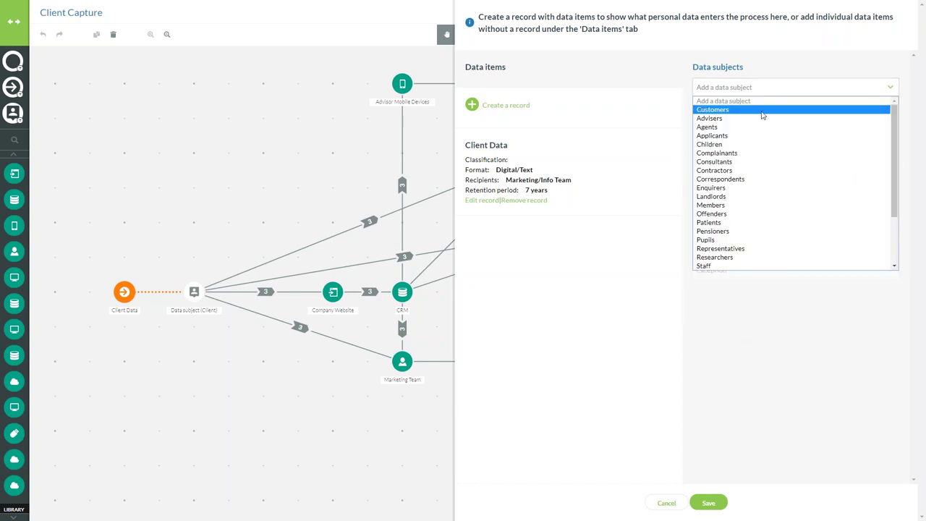
{"action": "scroll", "coordinate": [705, 232], "scroll_direction": "down", "scroll_amount": 3}
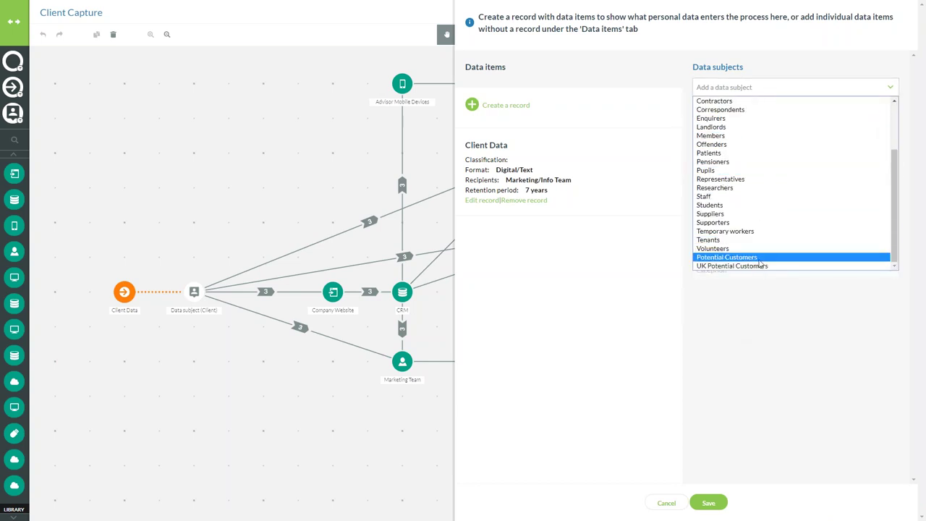
{"action": "left_click", "coordinate": [762, 300]}
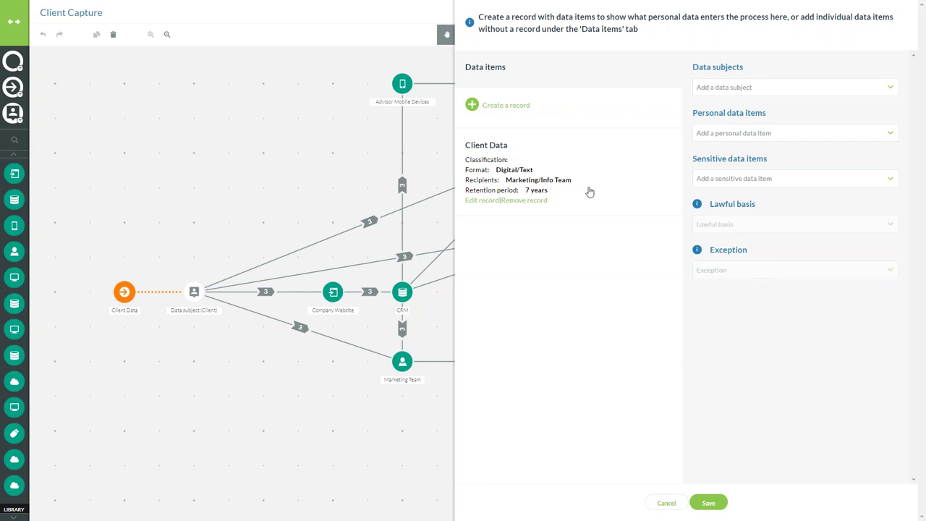
Select the Client Data record, try to set its classification to Confidential, and save the flow's data items
{"action": "left_click", "coordinate": [551, 164]}
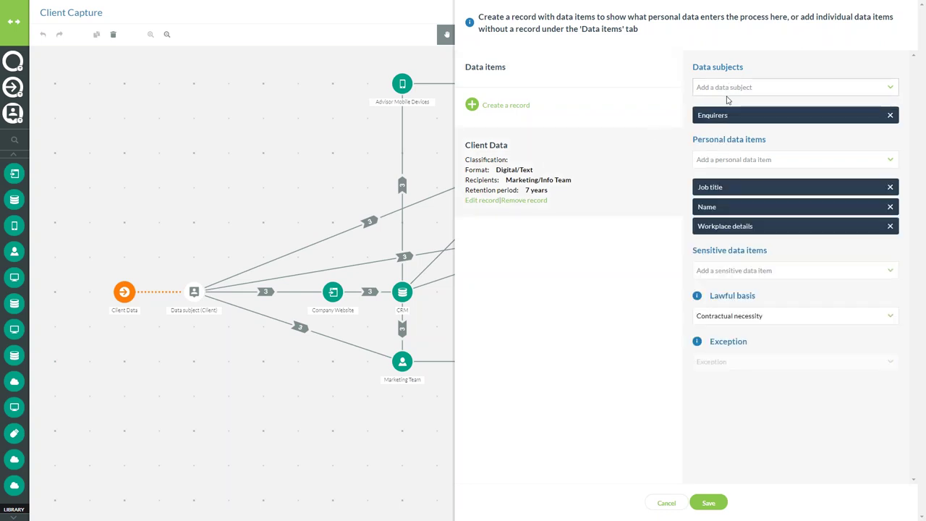
{"action": "left_click", "coordinate": [489, 202]}
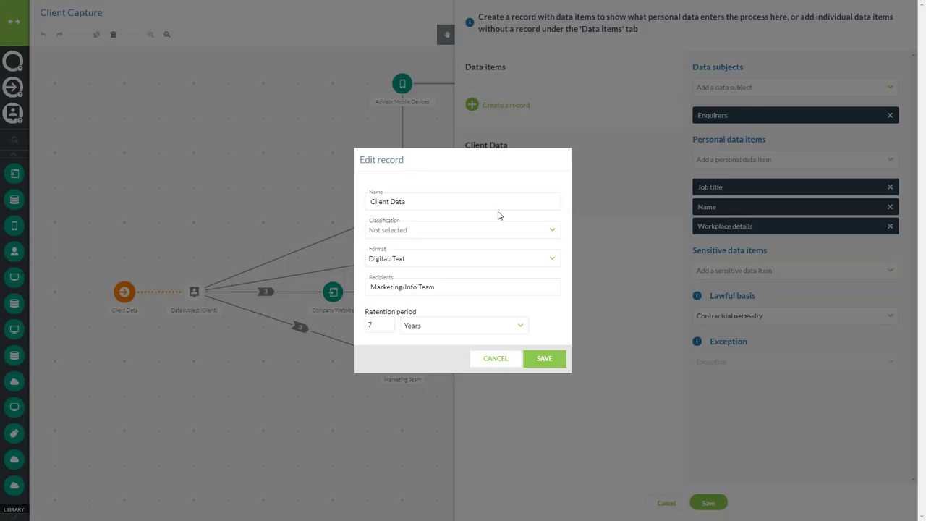
{"action": "left_click", "coordinate": [494, 236]}
{"action": "left_click", "coordinate": [497, 253]}
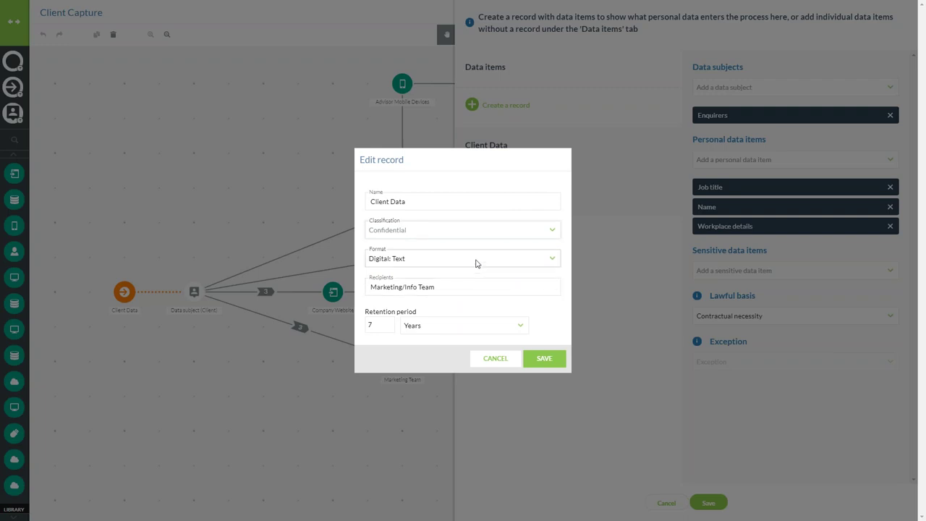
{"action": "left_click", "coordinate": [476, 263]}
{"action": "left_click", "coordinate": [476, 262]}
{"action": "left_click", "coordinate": [533, 367]}
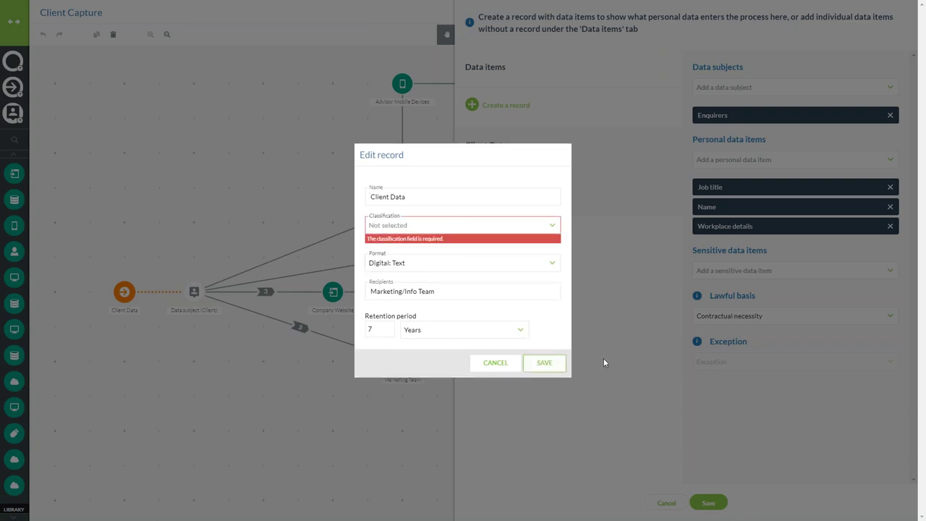
{"action": "left_click", "coordinate": [545, 360]}
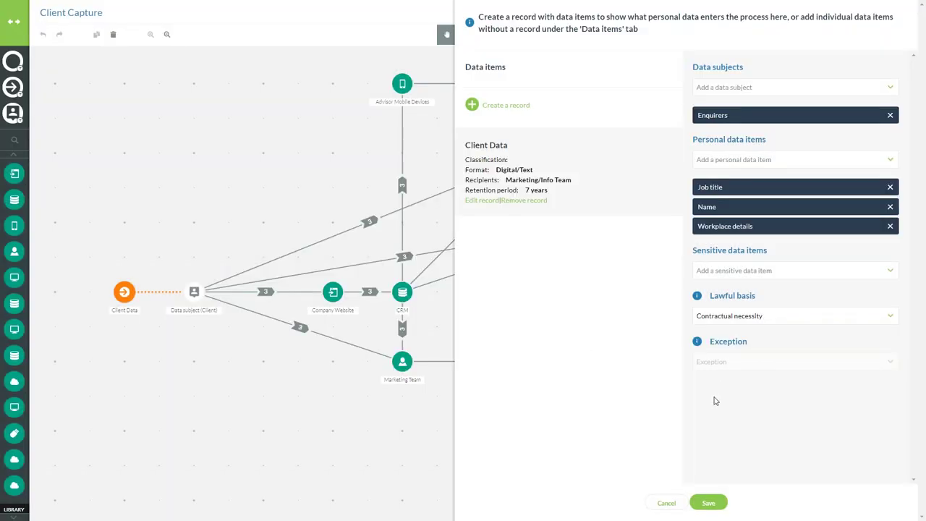
{"action": "left_click", "coordinate": [700, 501]}
Look through the transfer method options for the Client Data flow and leave its properties without applying
{"action": "left_click", "coordinate": [842, 157]}
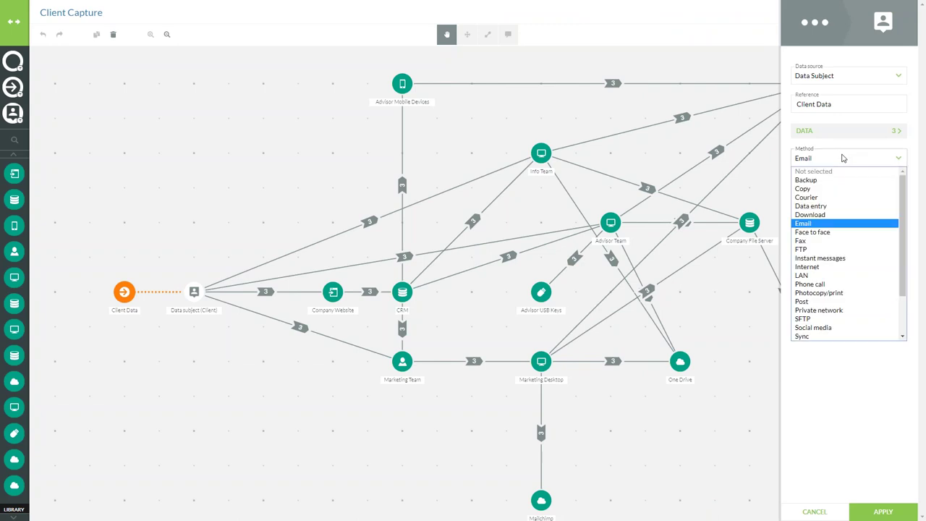
{"action": "scroll", "coordinate": [853, 236], "scroll_direction": "down", "scroll_amount": 2}
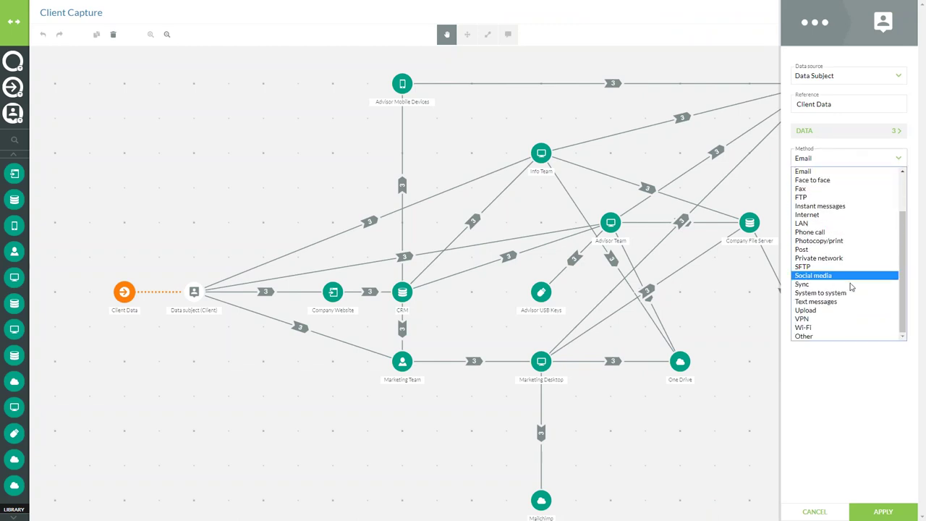
{"action": "left_click", "coordinate": [844, 356]}
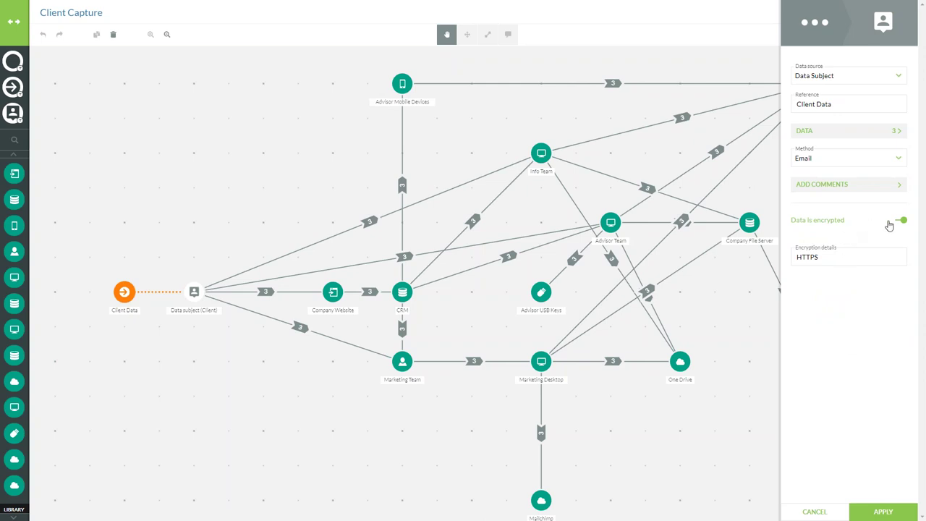
{"action": "left_click", "coordinate": [823, 512]}
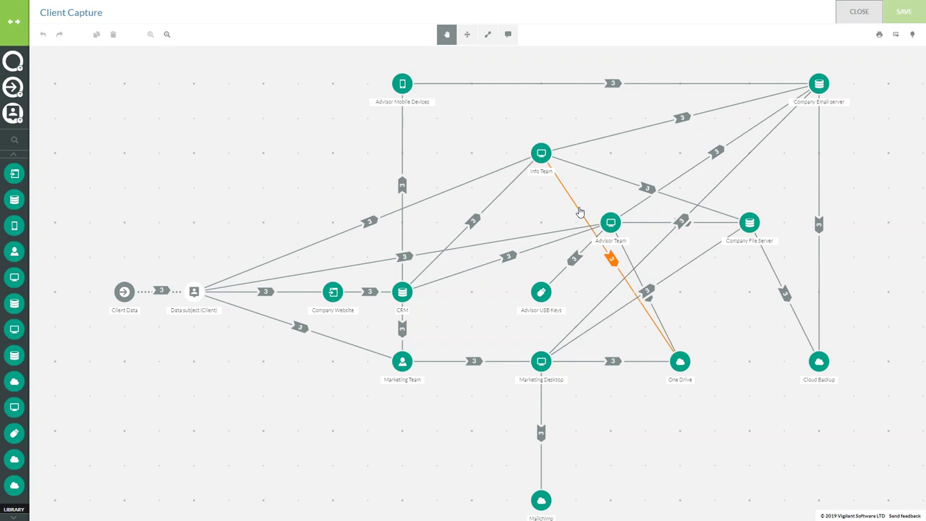
View the One Drive asset's properties and try appropriate safeguards with Standard data protection clauses on the Info Team to One Drive transfer, without applying
{"action": "left_click", "coordinate": [682, 364]}
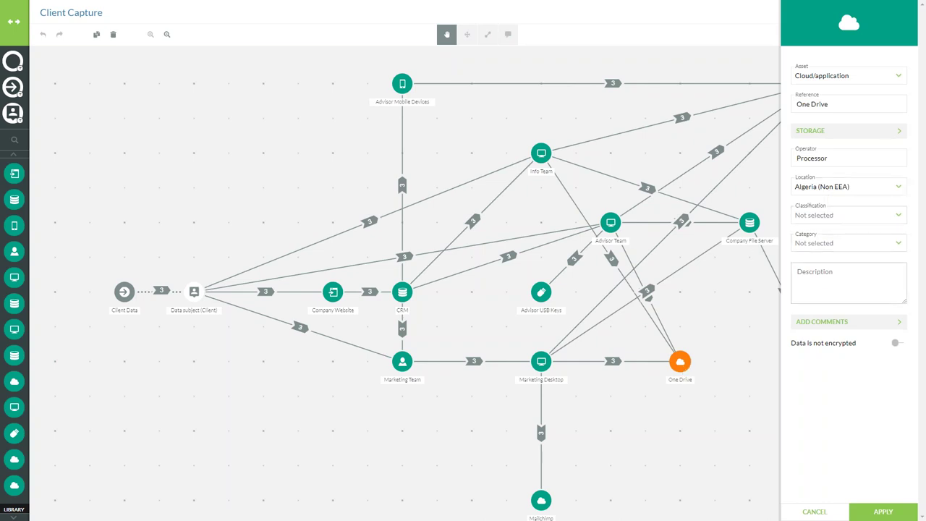
{"action": "left_click", "coordinate": [832, 517]}
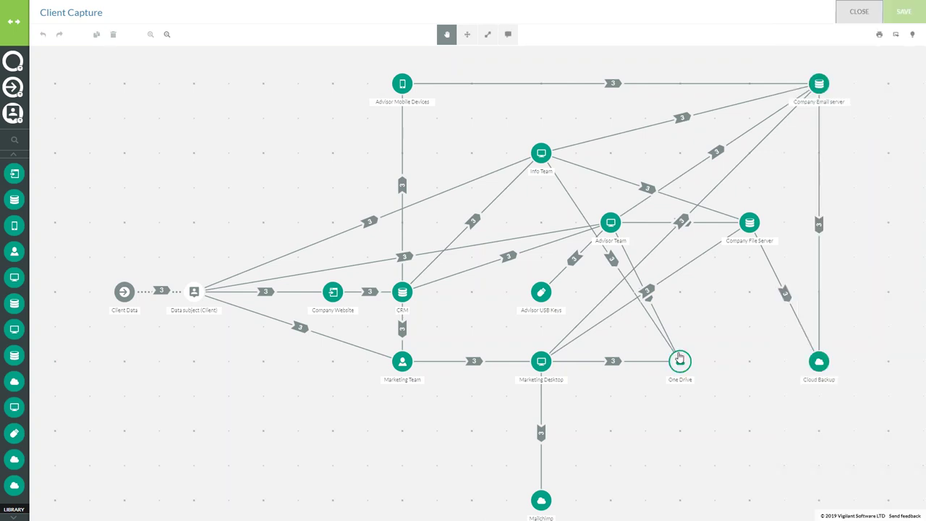
{"action": "left_click", "coordinate": [612, 268]}
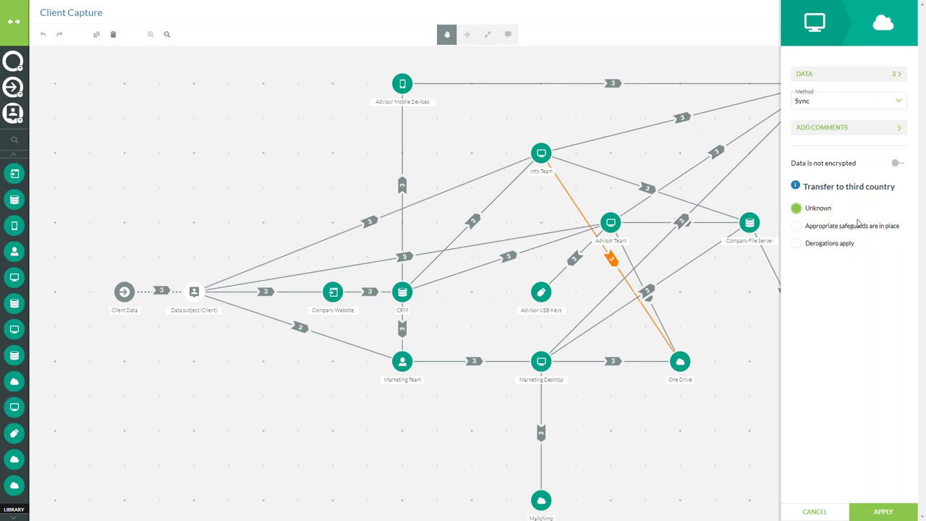
{"action": "left_click", "coordinate": [797, 228]}
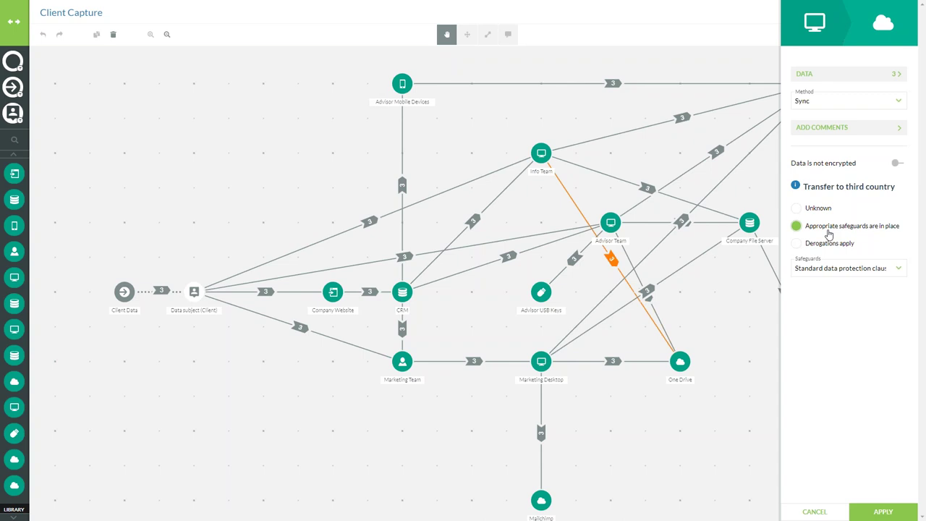
{"action": "left_click", "coordinate": [837, 274]}
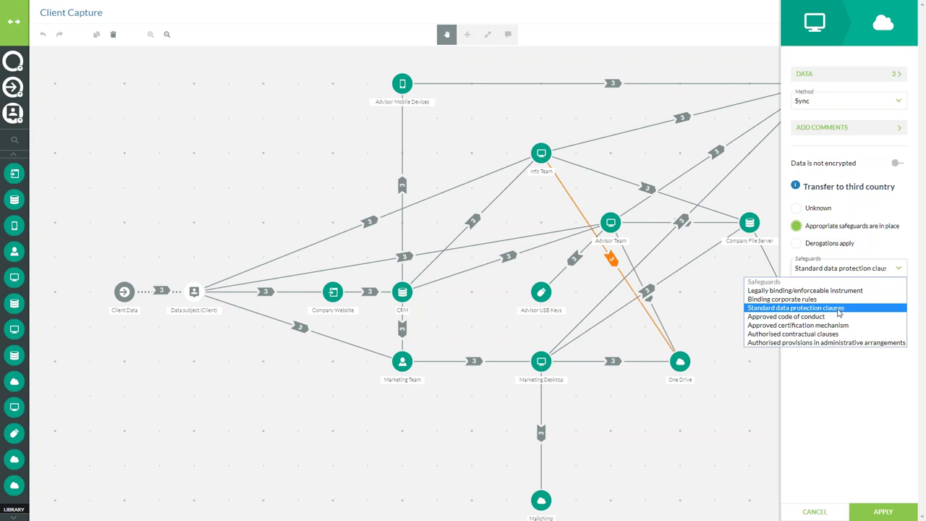
{"action": "left_click", "coordinate": [839, 309]}
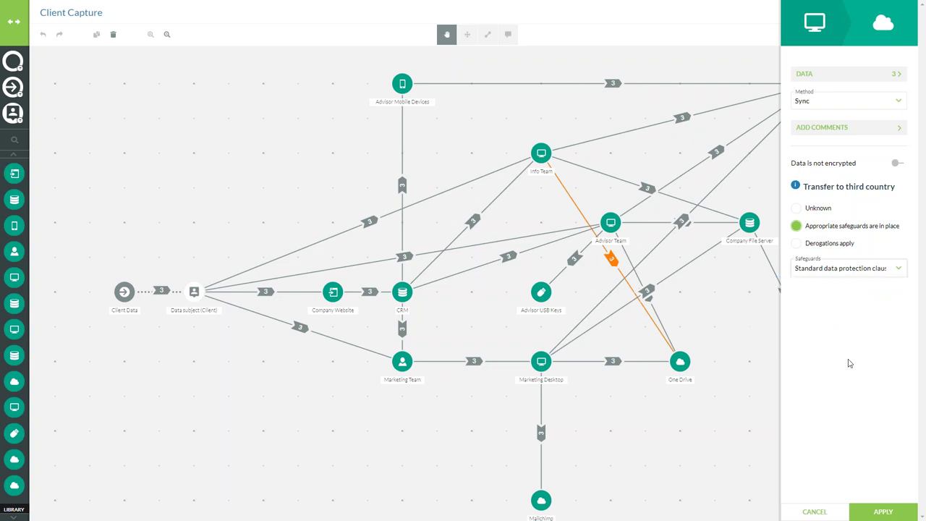
{"action": "left_click", "coordinate": [831, 515]}
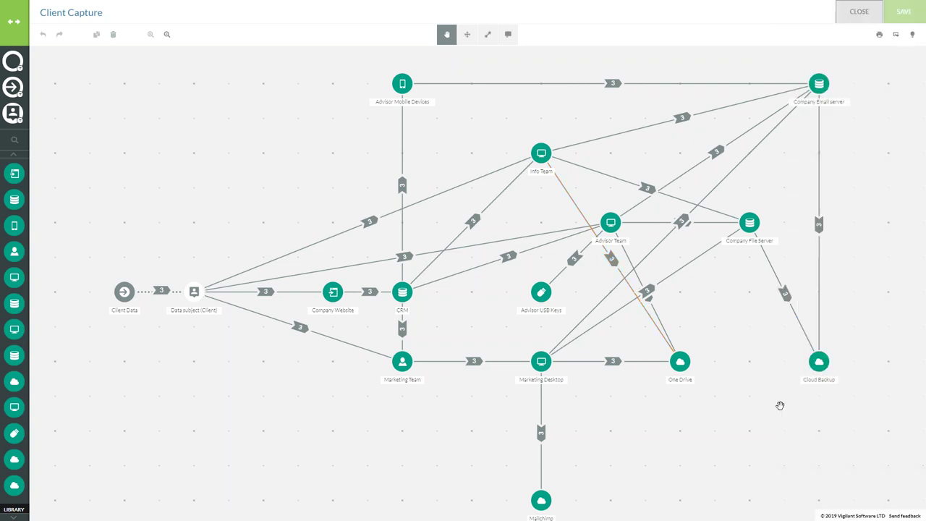
Open the print preview of the data flow map and read the report's contact details, process overview and map
{"action": "left_click", "coordinate": [878, 36]}
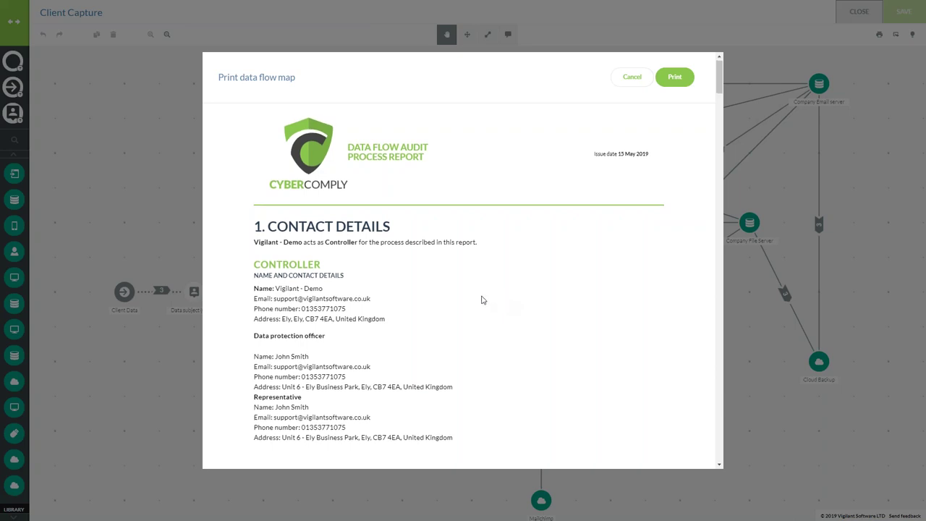
{"action": "scroll", "coordinate": [482, 299], "scroll_direction": "down", "scroll_amount": 3}
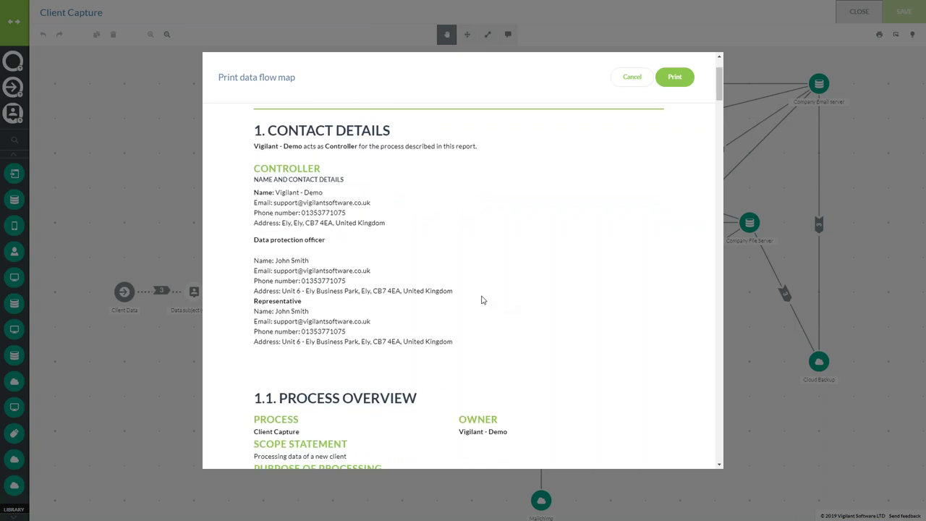
{"action": "scroll", "coordinate": [484, 304], "scroll_direction": "down", "scroll_amount": 7}
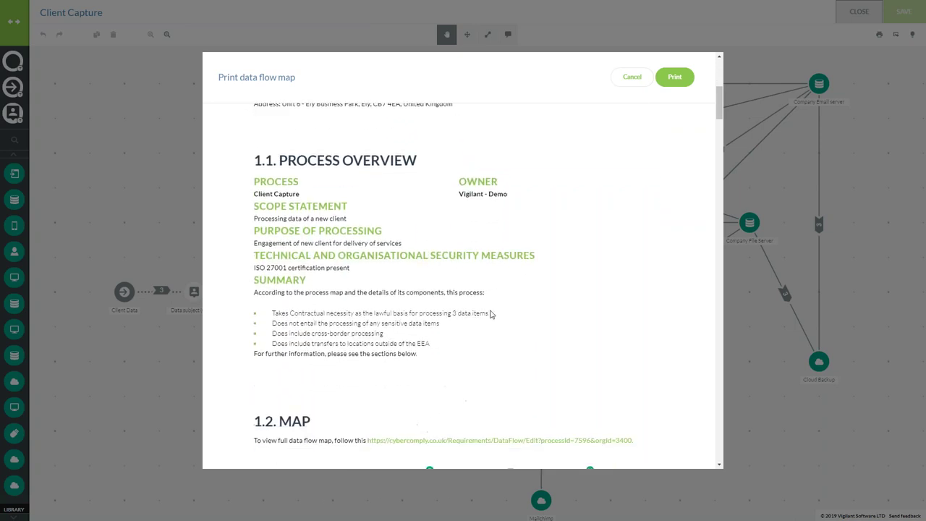
{"action": "scroll", "coordinate": [517, 305], "scroll_direction": "down", "scroll_amount": 2}
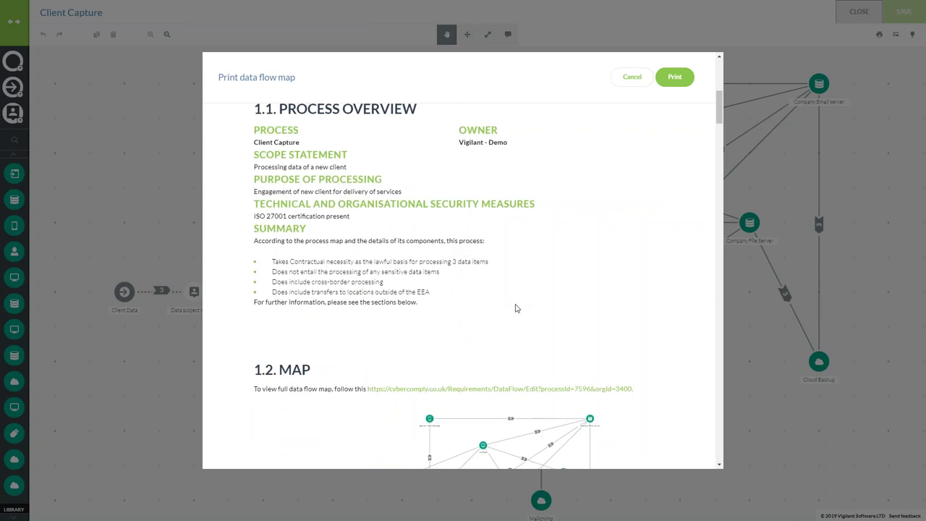
{"action": "scroll", "coordinate": [515, 307], "scroll_direction": "down", "scroll_amount": 4}
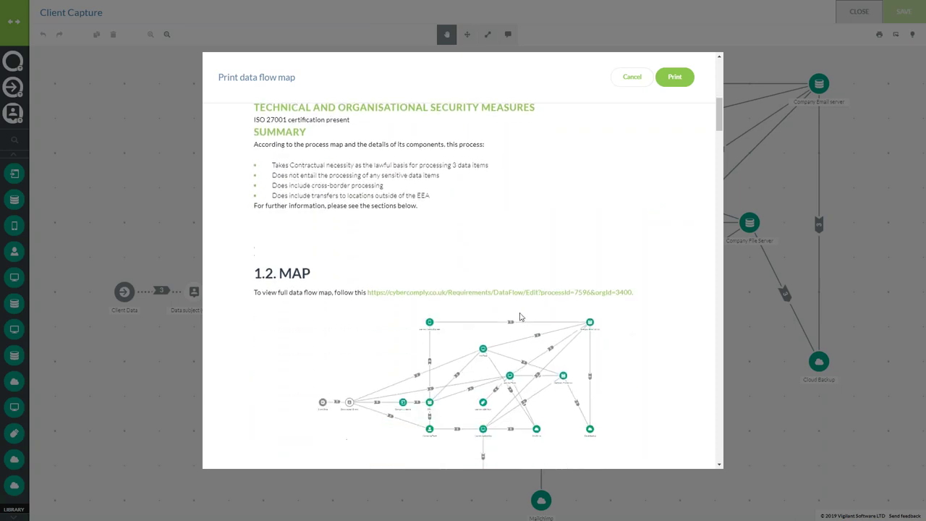
{"action": "scroll", "coordinate": [483, 246], "scroll_direction": "down", "scroll_amount": 8}
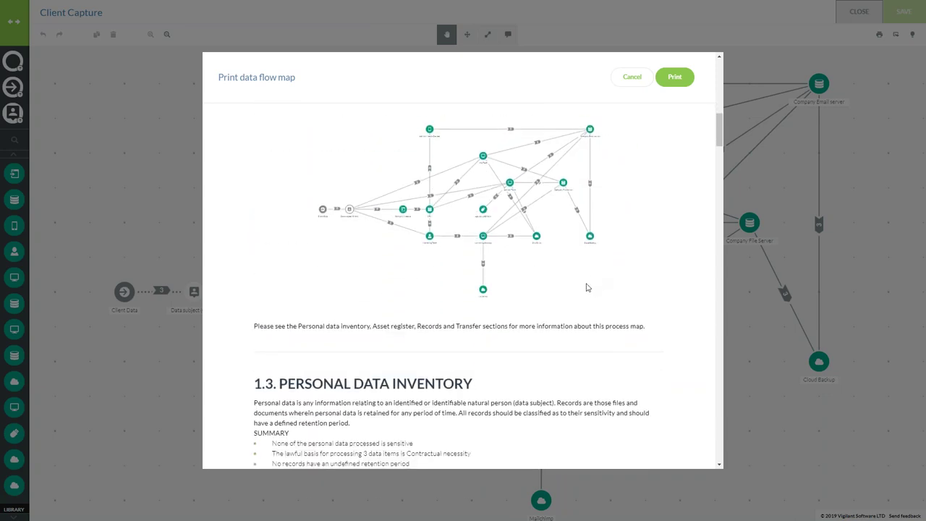
Read the report's personal data inventory, data subjects, asset register and transfers, and leave the preview without printing
{"action": "scroll", "coordinate": [586, 289], "scroll_direction": "down", "scroll_amount": 10}
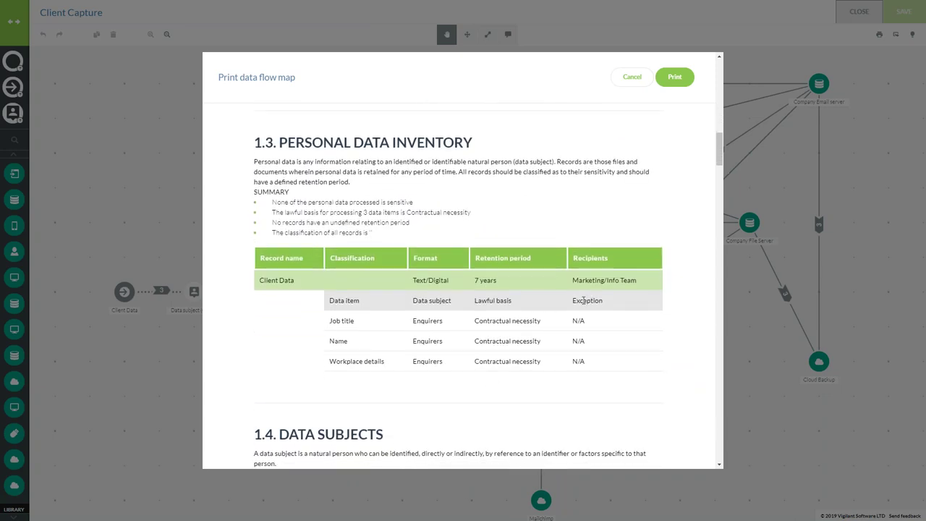
{"action": "scroll", "coordinate": [586, 300], "scroll_direction": "down", "scroll_amount": 10}
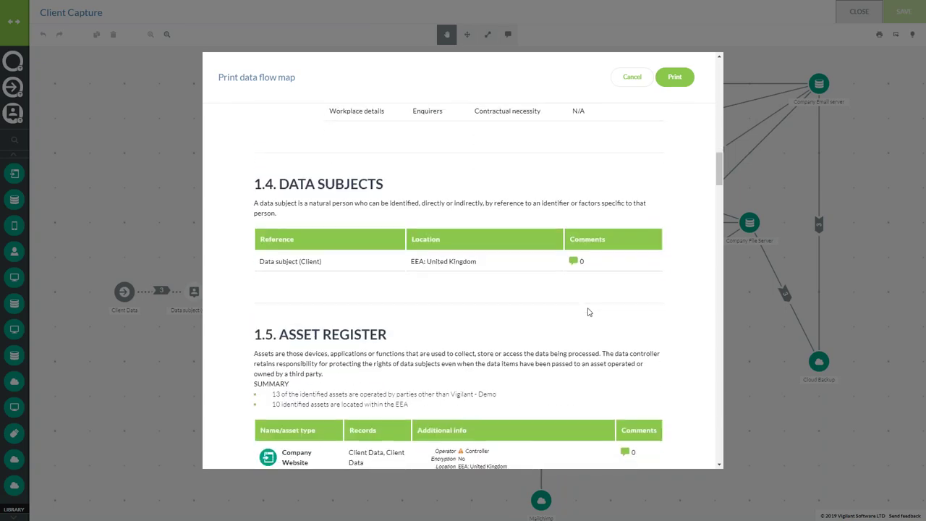
{"action": "scroll", "coordinate": [588, 311], "scroll_direction": "down", "scroll_amount": 10}
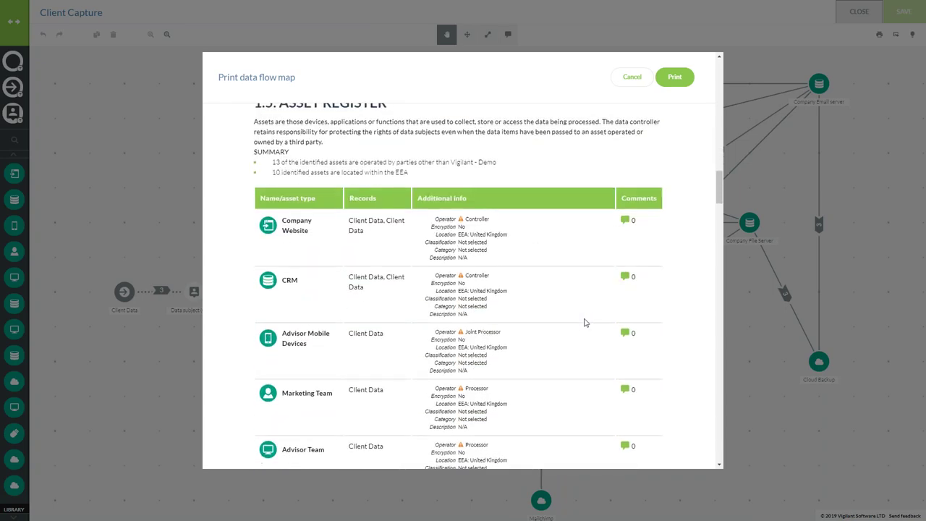
{"action": "scroll", "coordinate": [586, 322], "scroll_direction": "down", "scroll_amount": 2}
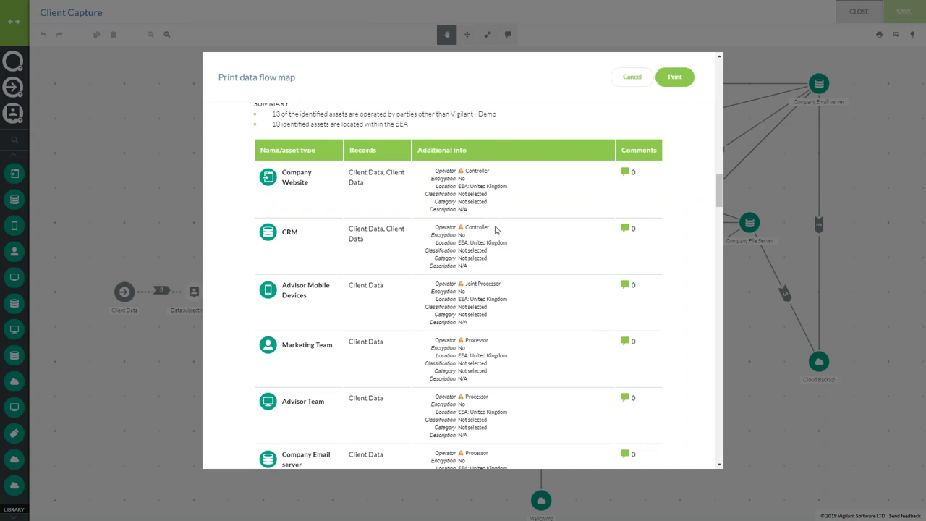
{"action": "scroll", "coordinate": [531, 258], "scroll_direction": "down", "scroll_amount": 20}
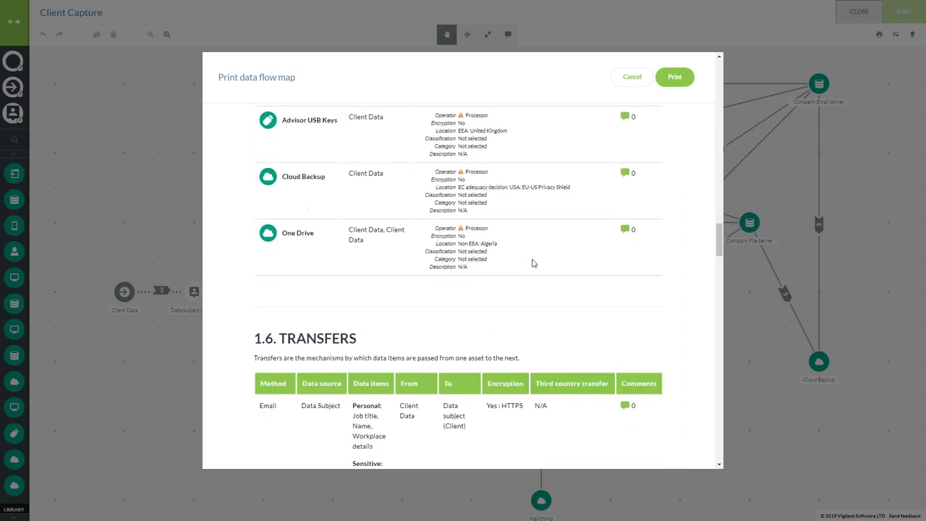
{"action": "scroll", "coordinate": [533, 263], "scroll_direction": "down", "scroll_amount": 6}
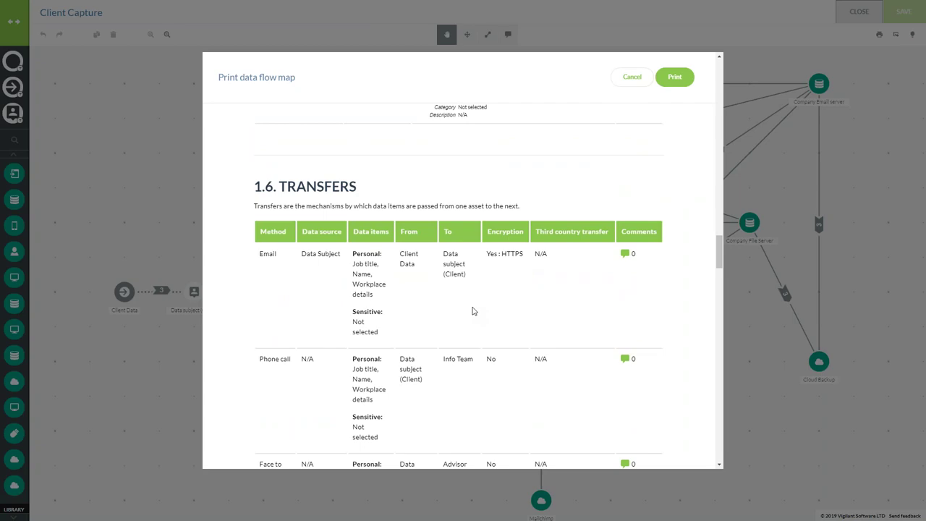
{"action": "left_click", "coordinate": [624, 80]}
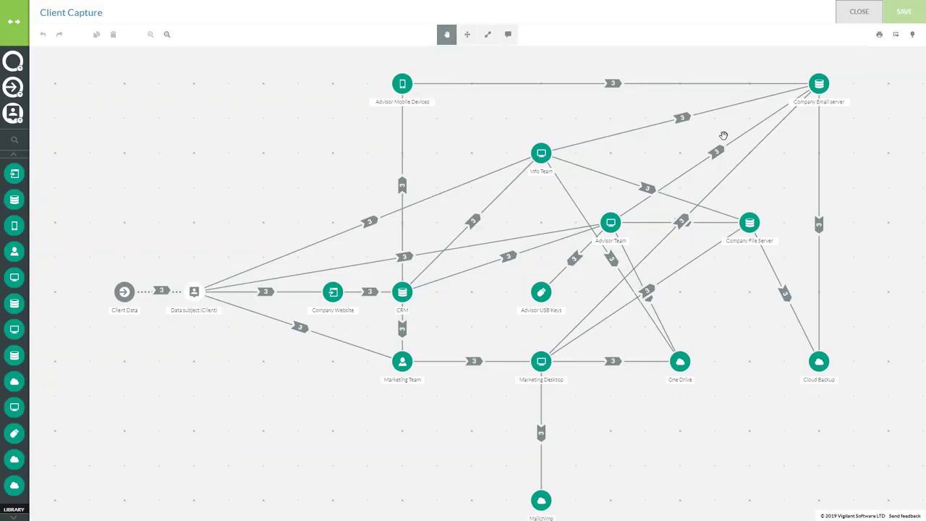
Close the data flow map, open the Client Capture data protection impact assessment, and look over its six steps
{"action": "left_click", "coordinate": [859, 11]}
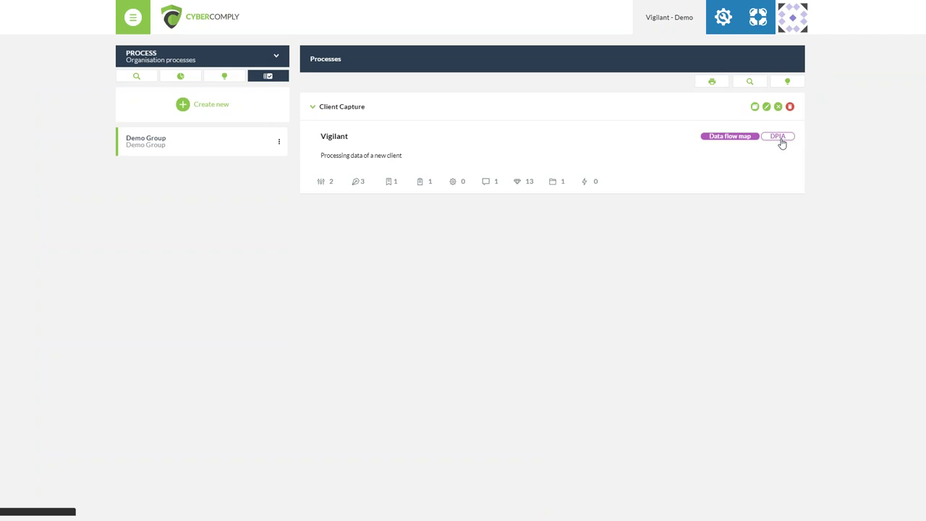
{"action": "left_click", "coordinate": [779, 138]}
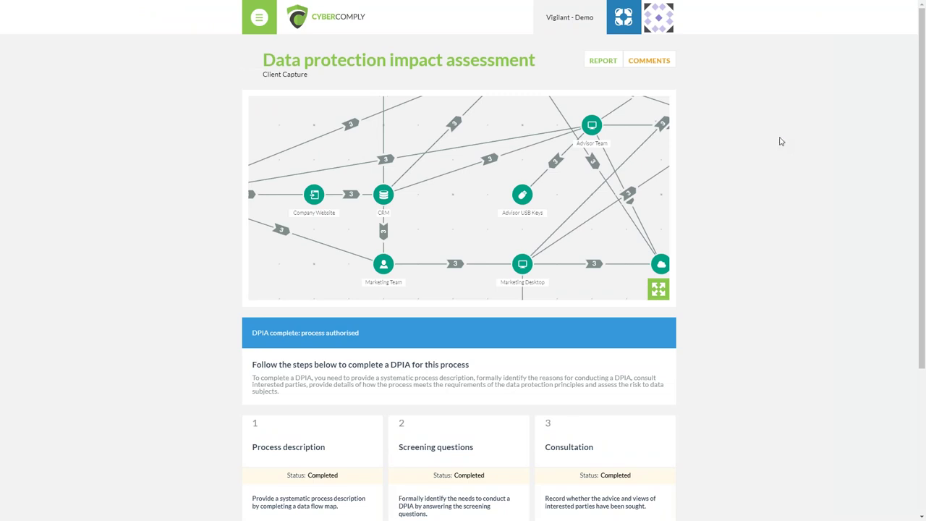
{"action": "scroll", "coordinate": [765, 163], "scroll_direction": "down", "scroll_amount": 1}
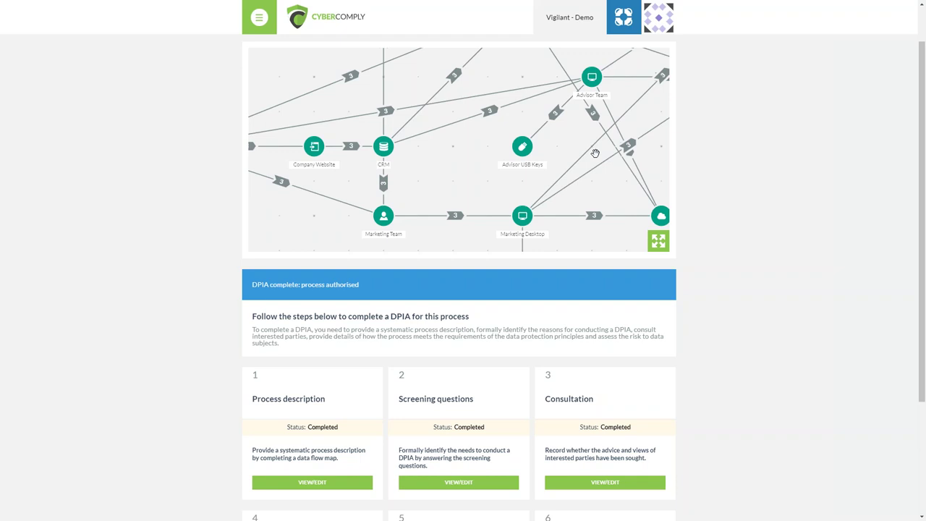
{"action": "scroll", "coordinate": [253, 253], "scroll_direction": "down", "scroll_amount": 3}
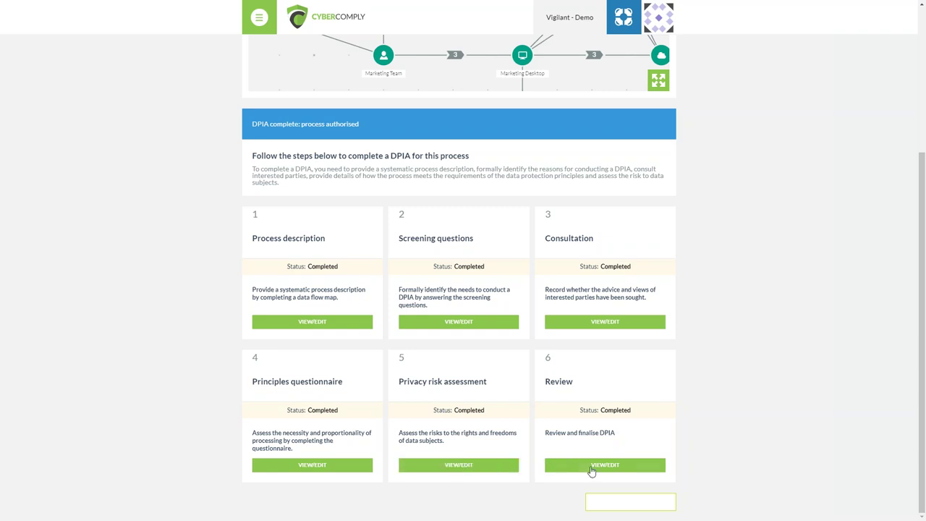
Open the Process description step of the Client Capture impact assessment and read its Scope of processing answers
{"action": "left_click", "coordinate": [357, 329]}
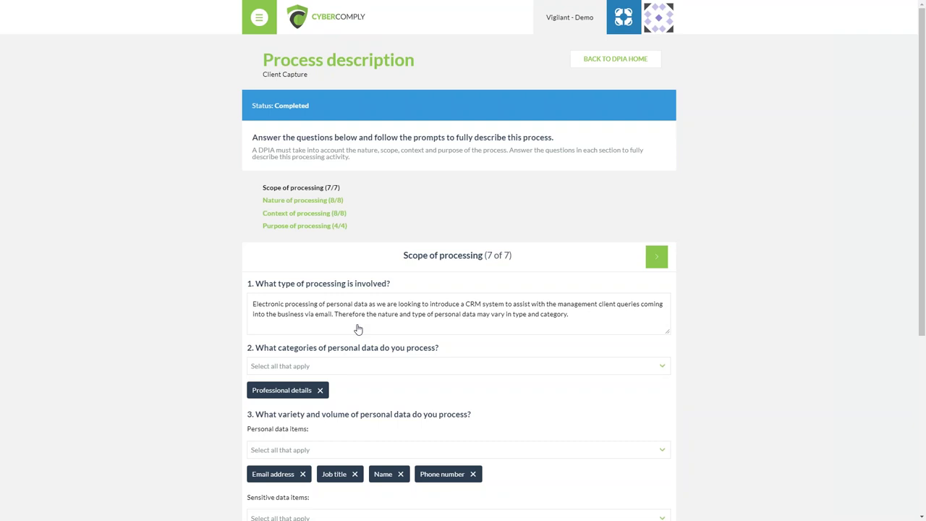
{"action": "scroll", "coordinate": [685, 371], "scroll_direction": "down", "scroll_amount": 2}
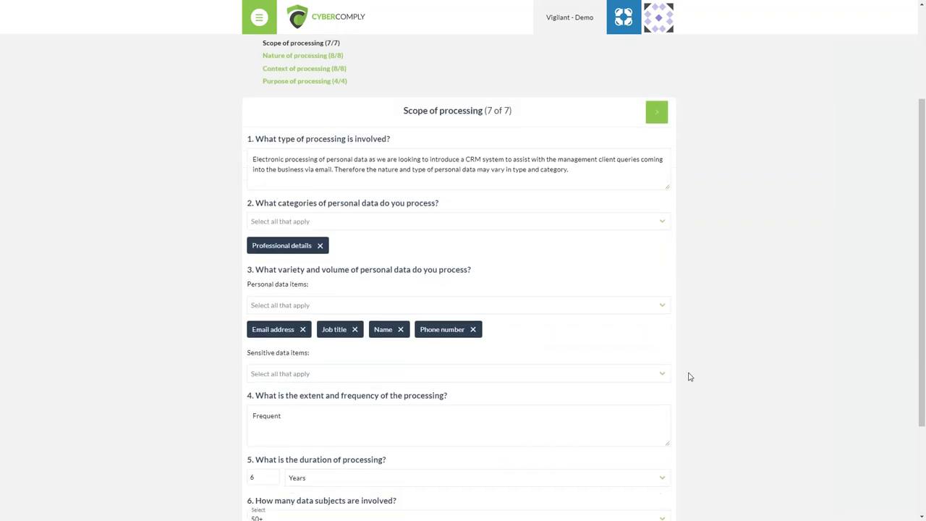
{"action": "scroll", "coordinate": [690, 378], "scroll_direction": "down", "scroll_amount": 2}
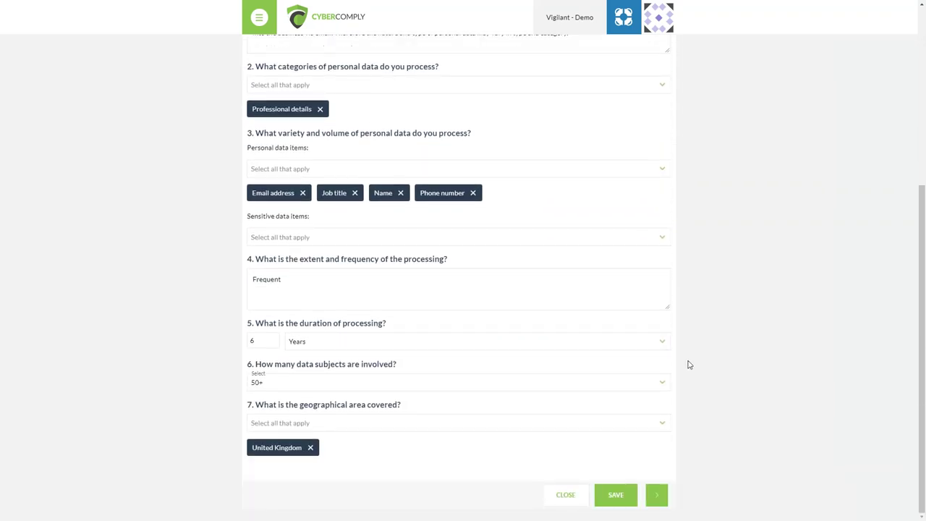
{"action": "scroll", "coordinate": [683, 380], "scroll_direction": "up", "scroll_amount": 3}
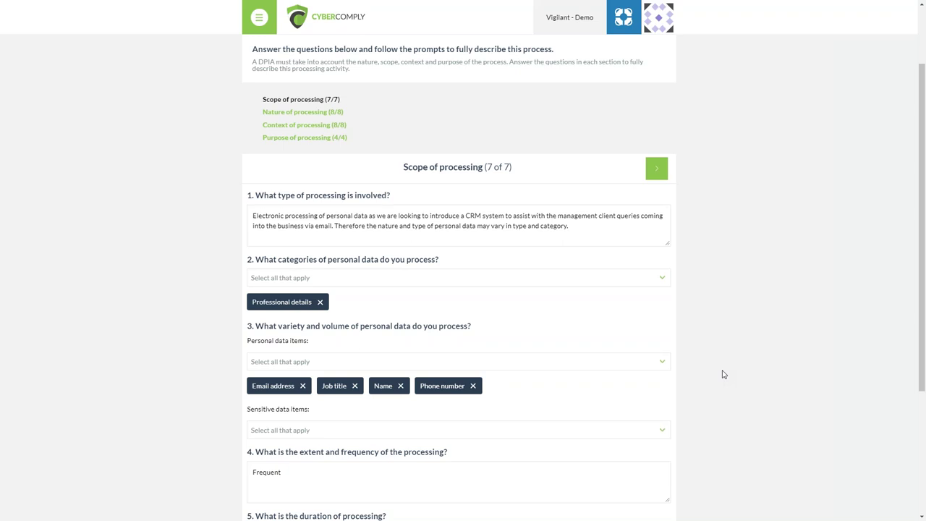
{"action": "scroll", "coordinate": [705, 376], "scroll_direction": "up", "scroll_amount": 2}
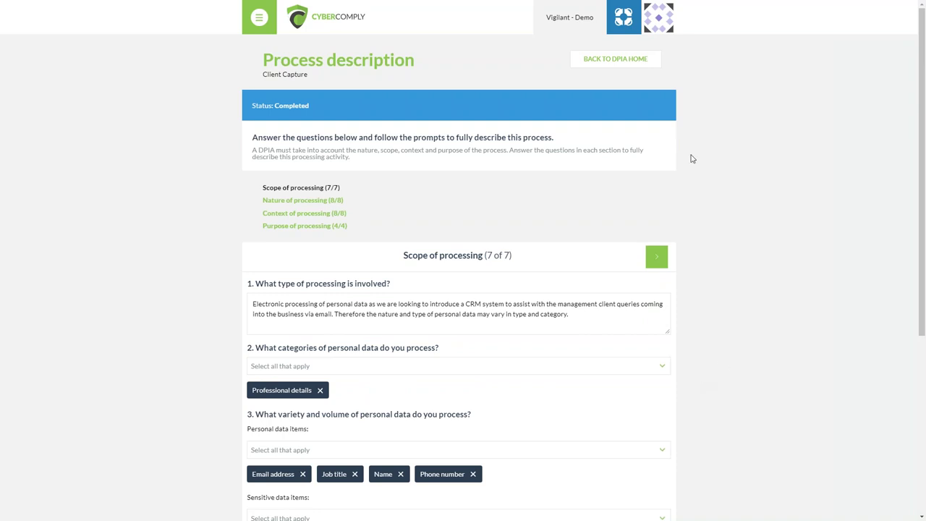
{"action": "scroll", "coordinate": [662, 188], "scroll_direction": "down", "scroll_amount": 5}
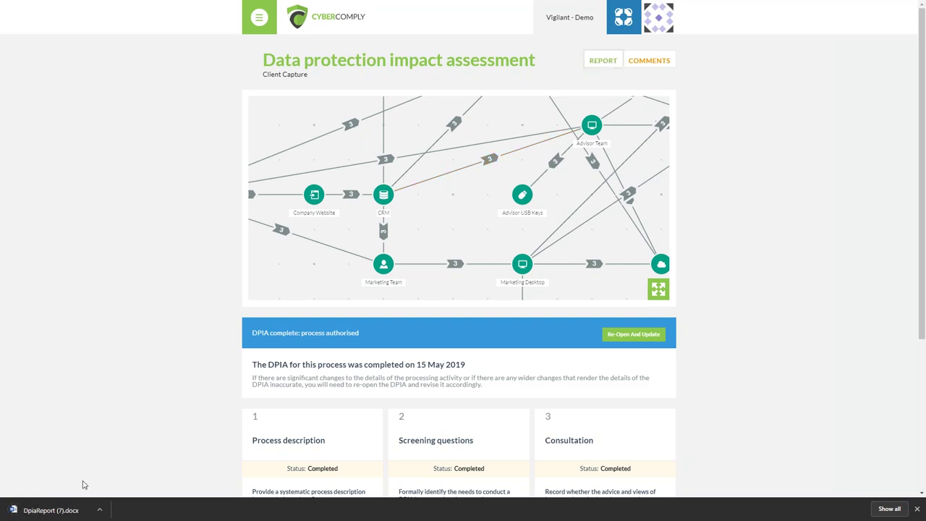
Open the downloaded DpiaReport (7).docx in Word, read its scope and nature of processing sections, and close the document
{"action": "left_click", "coordinate": [70, 513]}
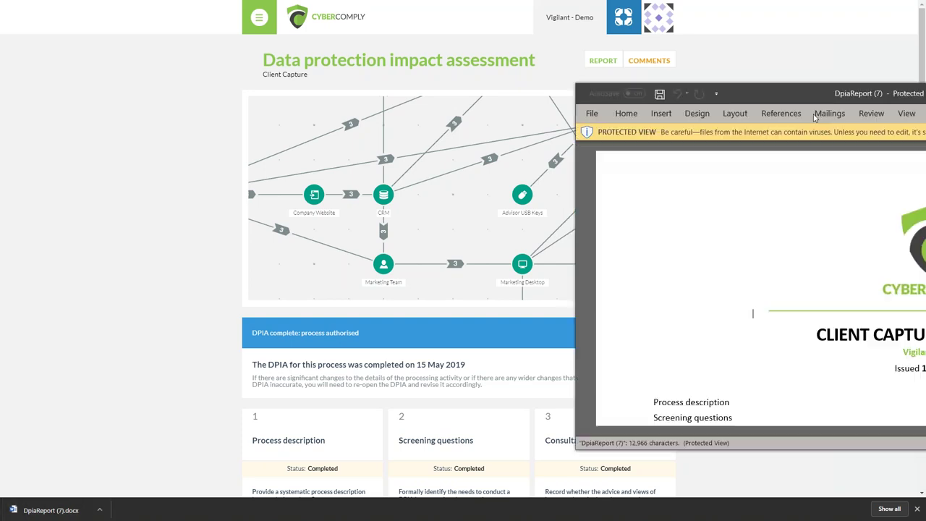
{"action": "left_click_drag", "start_coordinate": [831, 85], "coordinate": [428, 48]}
{"action": "scroll", "coordinate": [546, 303], "scroll_direction": "down", "scroll_amount": 8}
{"action": "scroll", "coordinate": [543, 309], "scroll_direction": "down", "scroll_amount": 2}
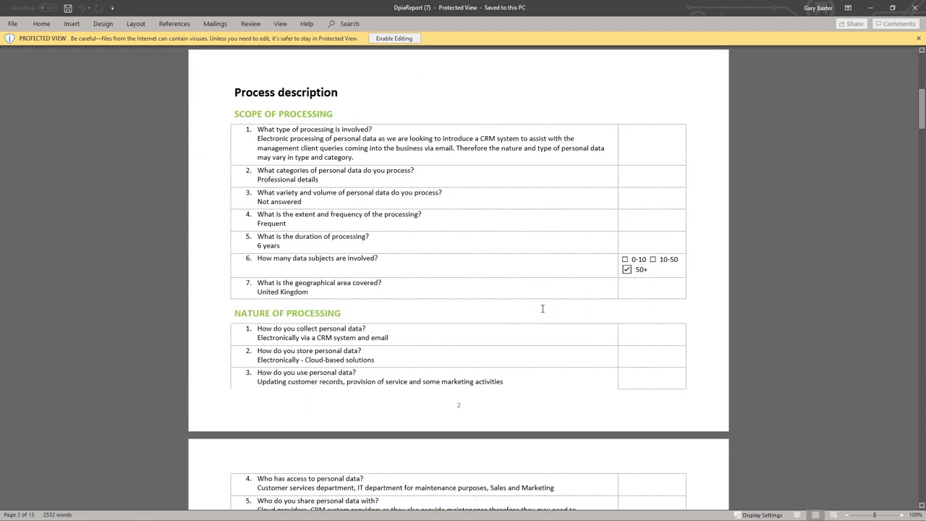
{"action": "scroll", "coordinate": [545, 303], "scroll_direction": "down", "scroll_amount": 3}
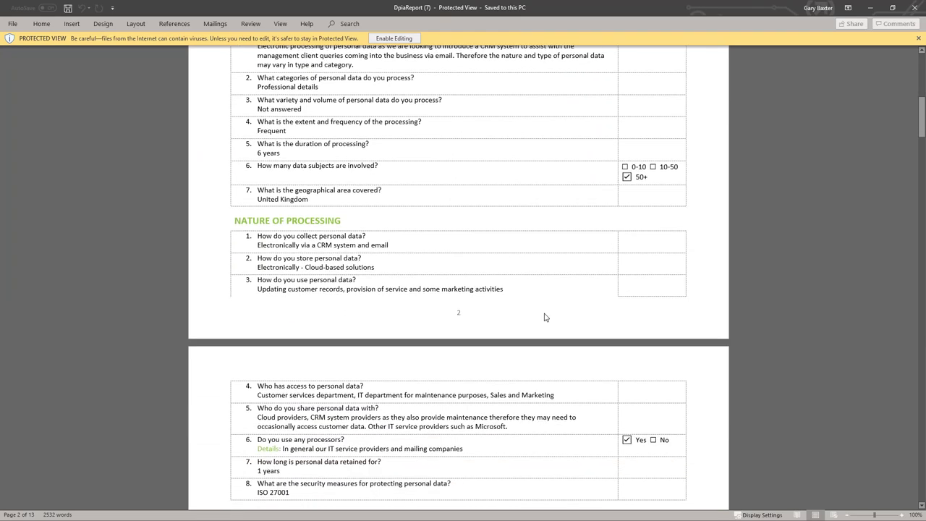
{"action": "scroll", "coordinate": [546, 317], "scroll_direction": "up", "scroll_amount": 1}
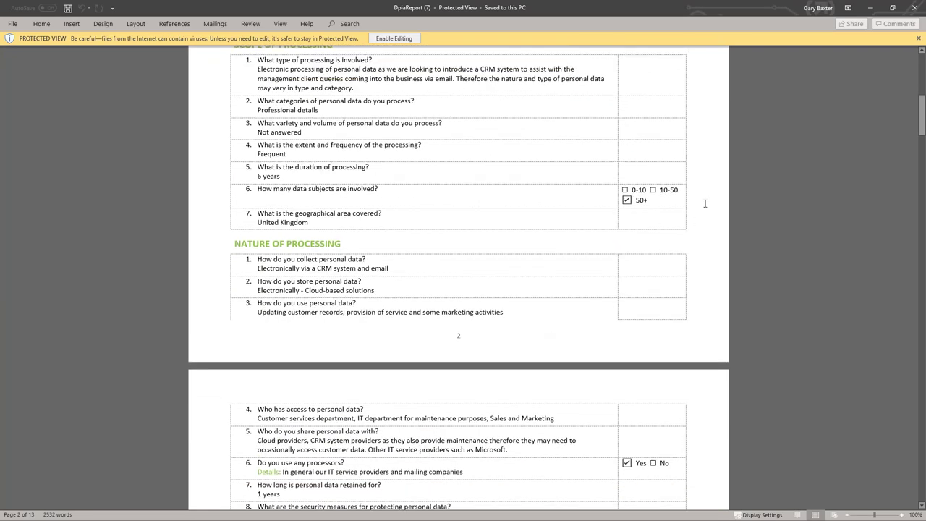
{"action": "left_click", "coordinate": [914, 7]}
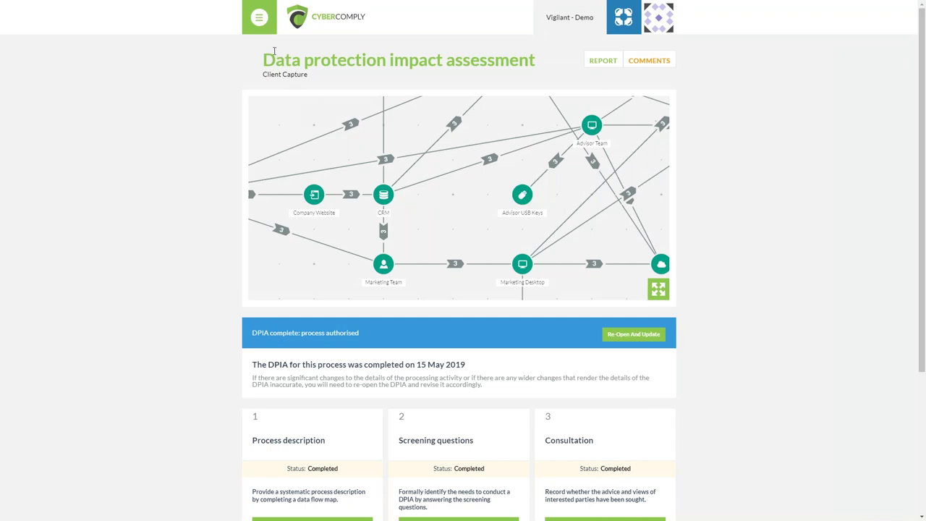
Return to the dashboard and switch to the Risk assessment module
{"action": "left_click", "coordinate": [259, 21]}
{"action": "left_click", "coordinate": [259, 42]}
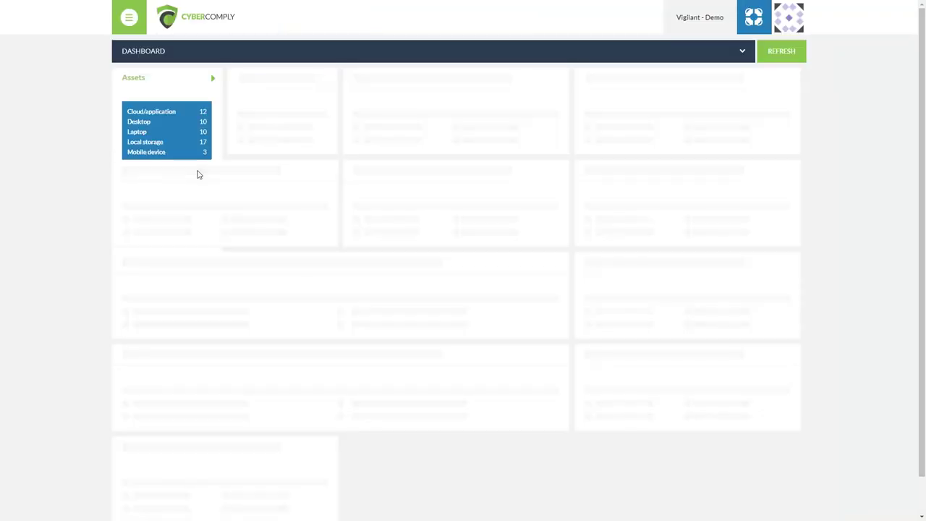
{"action": "left_click", "coordinate": [220, 52]}
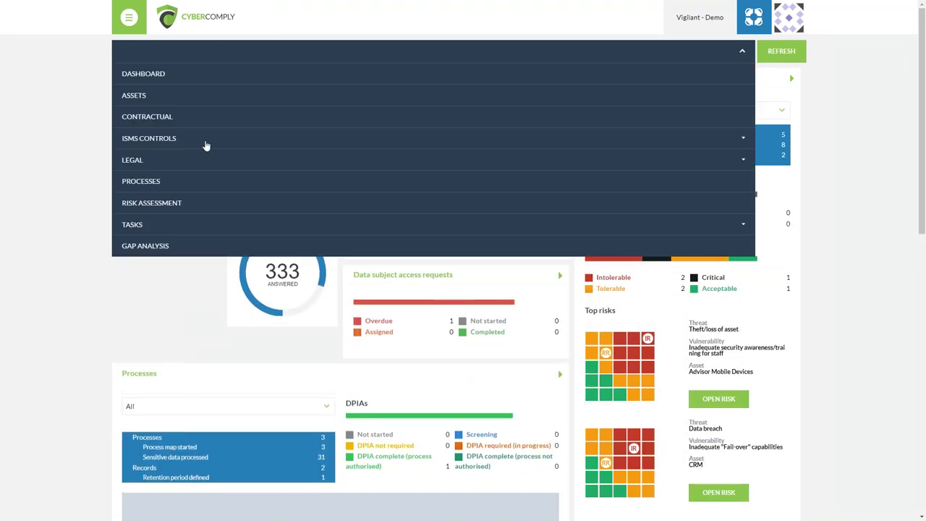
{"action": "left_click", "coordinate": [200, 203]}
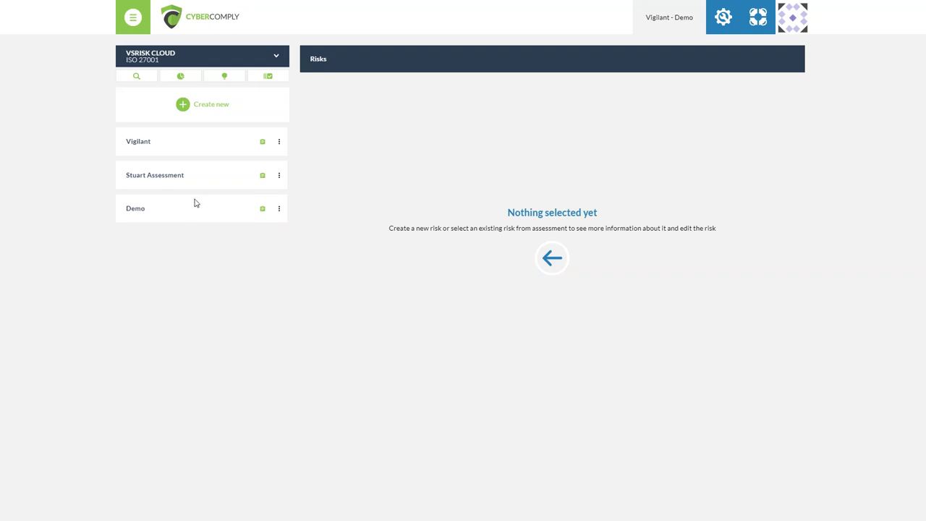
Start creating a risk, look at the existing assessments to choose from, and create a new risk assessment named Webinar instead
{"action": "left_click", "coordinate": [190, 112]}
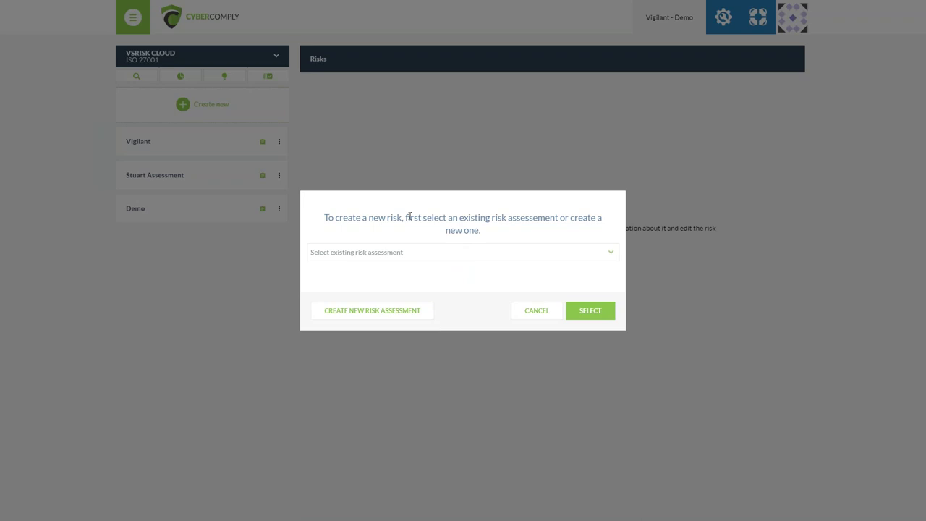
{"action": "left_click", "coordinate": [398, 251]}
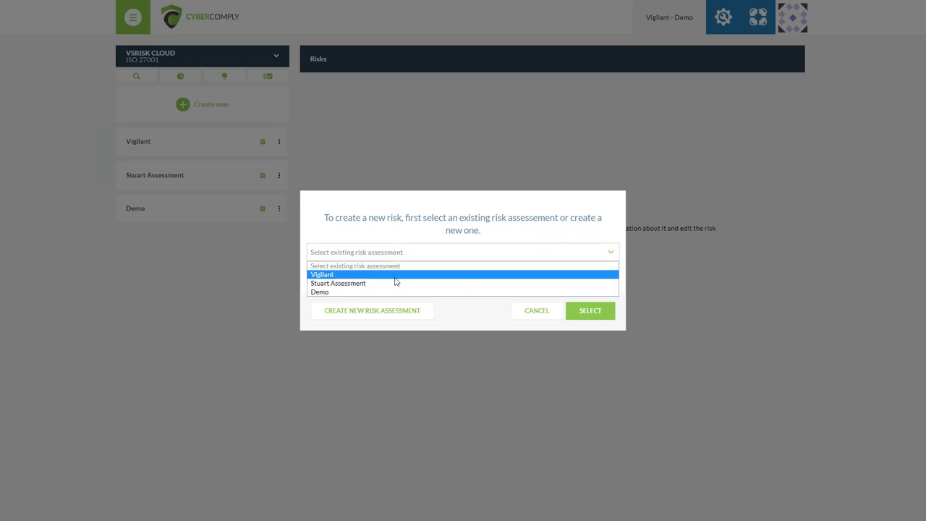
{"action": "left_click", "coordinate": [410, 234]}
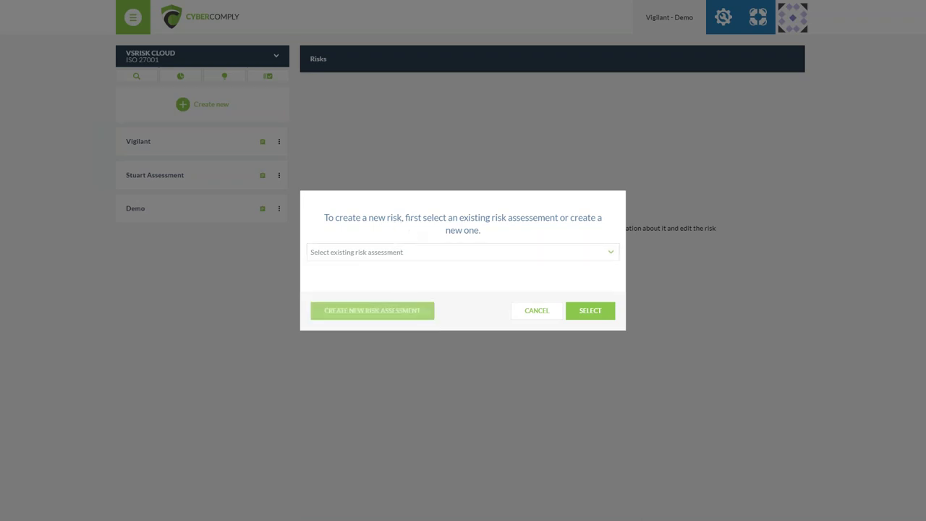
{"action": "left_click", "coordinate": [403, 310]}
{"action": "left_click", "coordinate": [413, 183]}
{"action": "type", "text": "Webinar"}
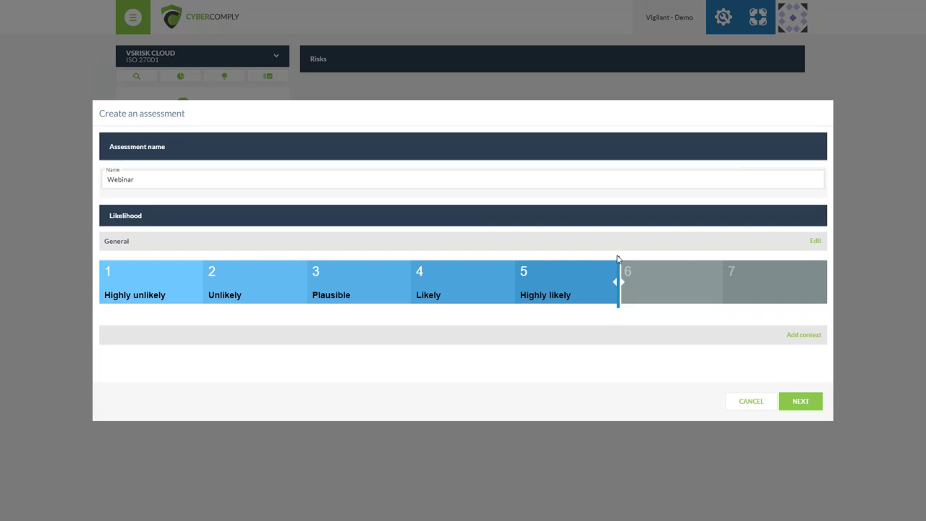
Try replacing the level 5 label of the general likelihood scale with placeholder text
{"action": "left_click", "coordinate": [815, 243]}
{"action": "left_click", "coordinate": [566, 290]}
{"action": "left_click_drag", "start_coordinate": [566, 290], "coordinate": [521, 290]}
{"action": "type", "text": "dzfgzdf"}
{"action": "key", "text": "ctrl+a"}
{"action": "key", "text": "BackSpace"}
{"action": "left_click", "coordinate": [815, 240]}
Continue to the organisational impact settings, try "dfzdf" as the level 5 Confidentiality description, and restore the original wording
{"action": "left_click", "coordinate": [802, 403]}
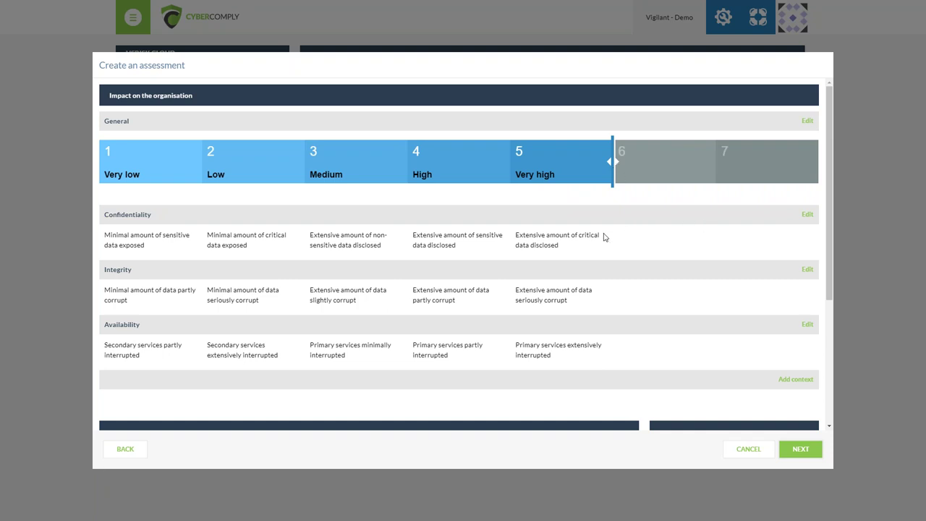
{"action": "left_click", "coordinate": [808, 214]}
{"action": "key", "text": "ctrl+a"}
{"action": "type", "text": "dfzdf"}
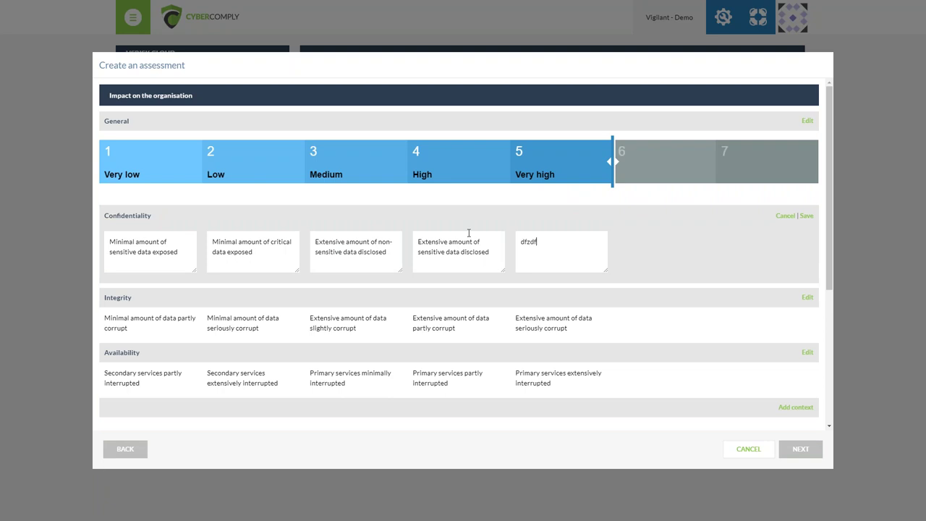
{"action": "key", "text": "ctrl+z"}
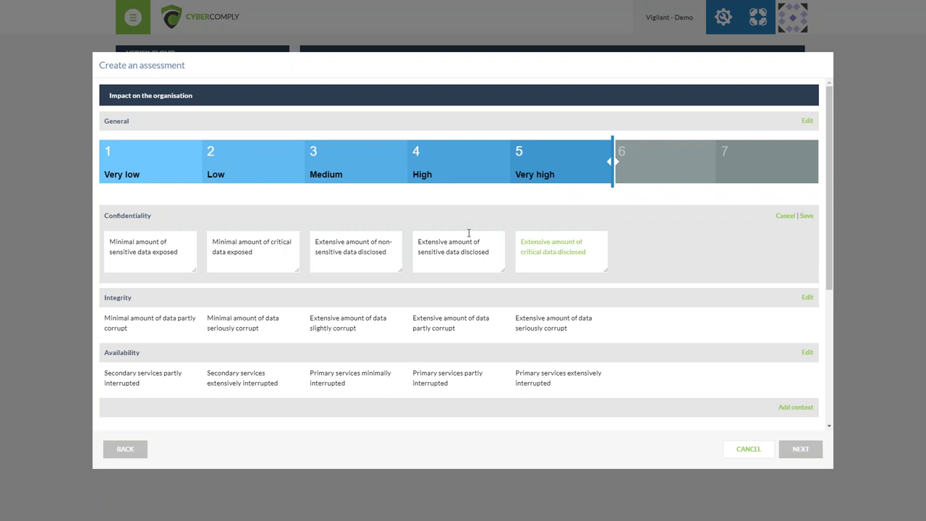
{"action": "left_click", "coordinate": [807, 216]}
Add impact 3/likelihood 1 and impact 1/likelihood 3 to the Broadly acceptable criterion, accept the data subject defaults, and save the assessment
{"action": "scroll", "coordinate": [745, 244], "scroll_direction": "down", "scroll_amount": 3}
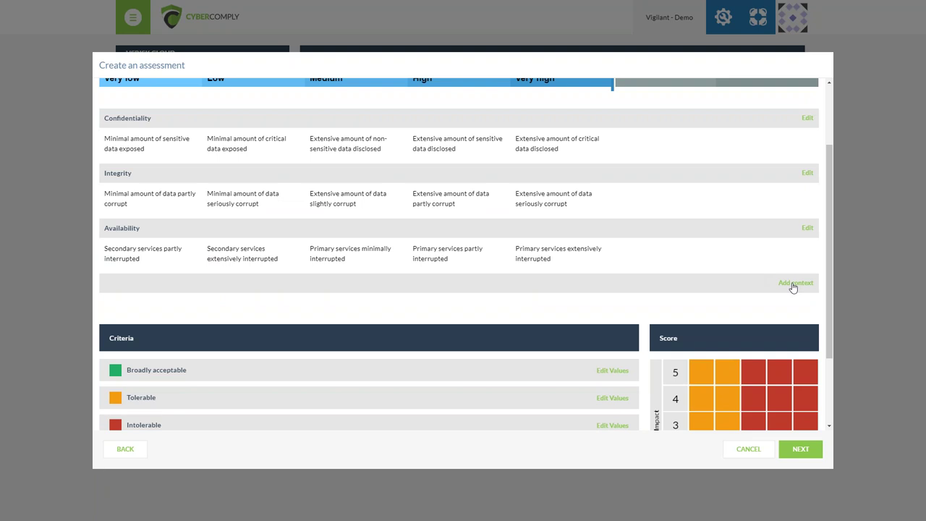
{"action": "scroll", "coordinate": [775, 285], "scroll_direction": "down", "scroll_amount": 3}
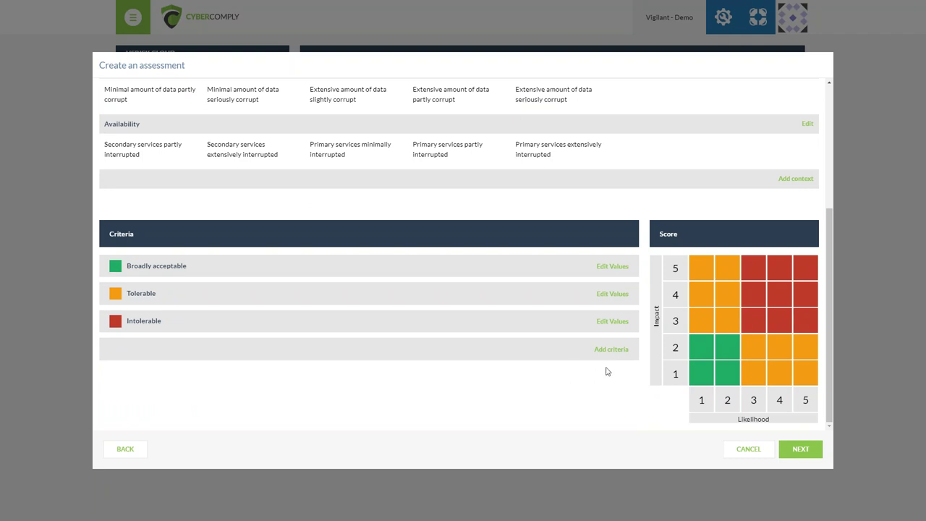
{"action": "left_click", "coordinate": [609, 274]}
{"action": "left_click", "coordinate": [699, 324]}
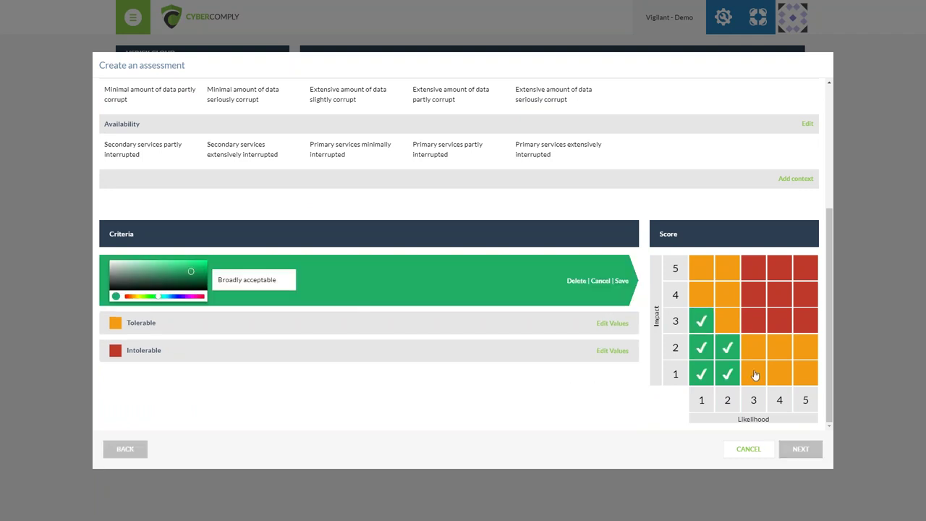
{"action": "left_click", "coordinate": [753, 373]}
{"action": "left_click", "coordinate": [622, 281]}
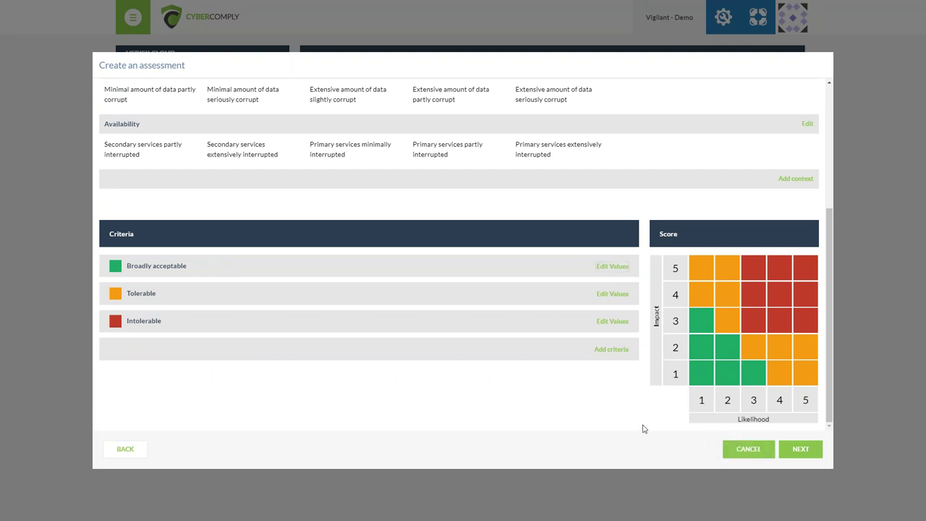
{"action": "left_click", "coordinate": [796, 449]}
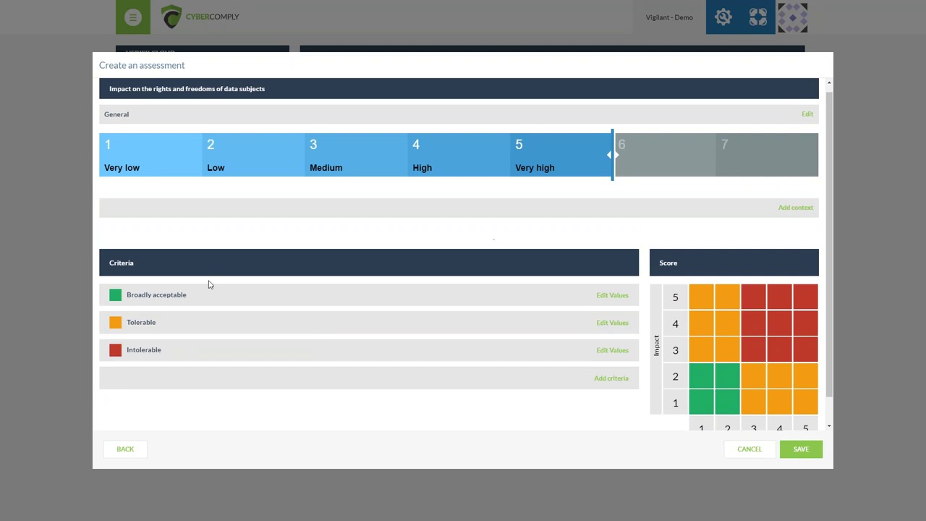
{"action": "left_click", "coordinate": [811, 460]}
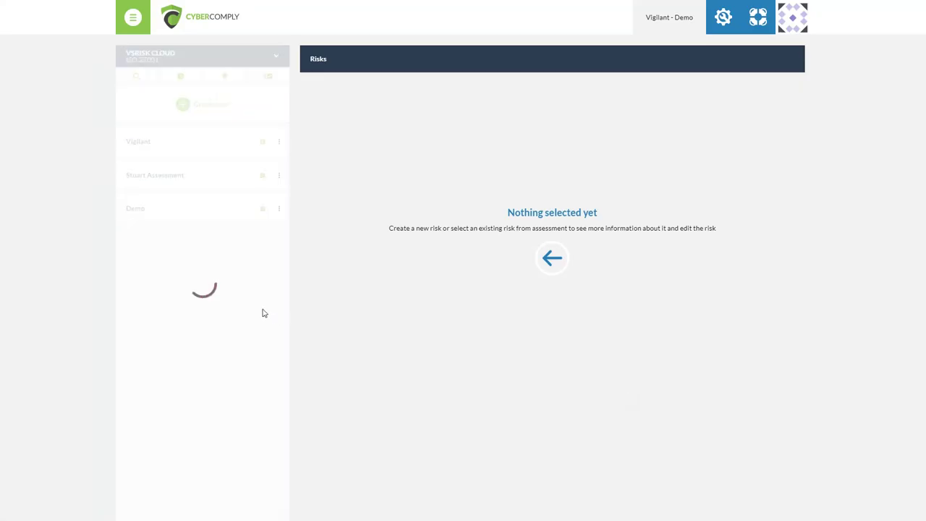
Check the Webinar assessment's available actions, and view the risk summary and related controls of Vigilant's first Advisor Mobile Devices risk
{"action": "left_click", "coordinate": [278, 243]}
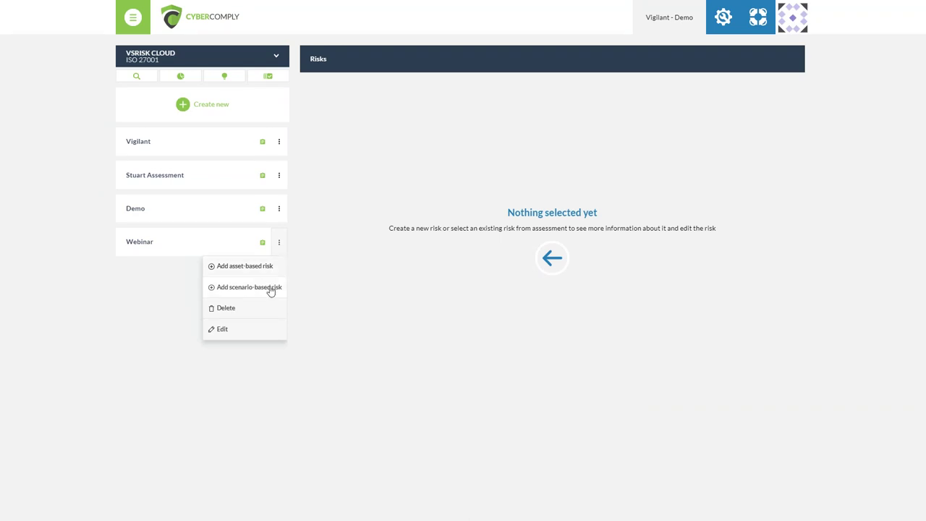
{"action": "left_click", "coordinate": [333, 236]}
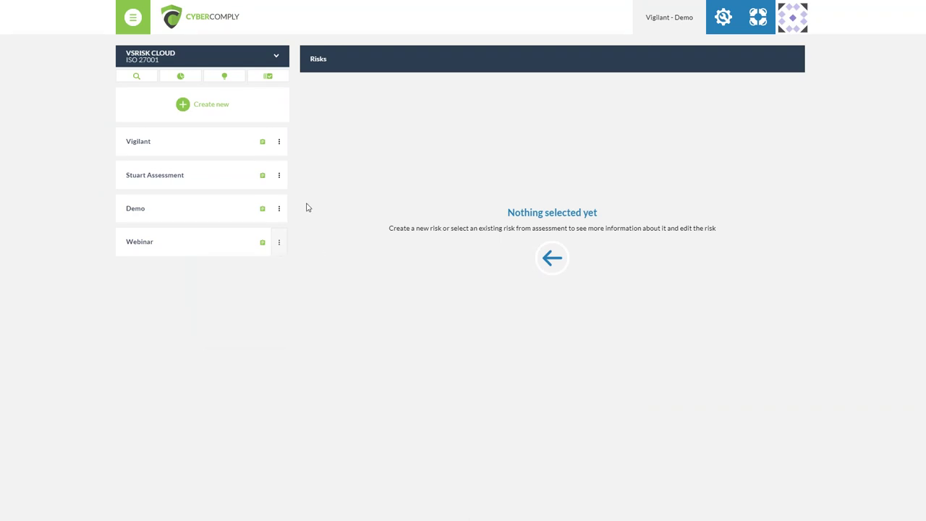
{"action": "left_click", "coordinate": [128, 143]}
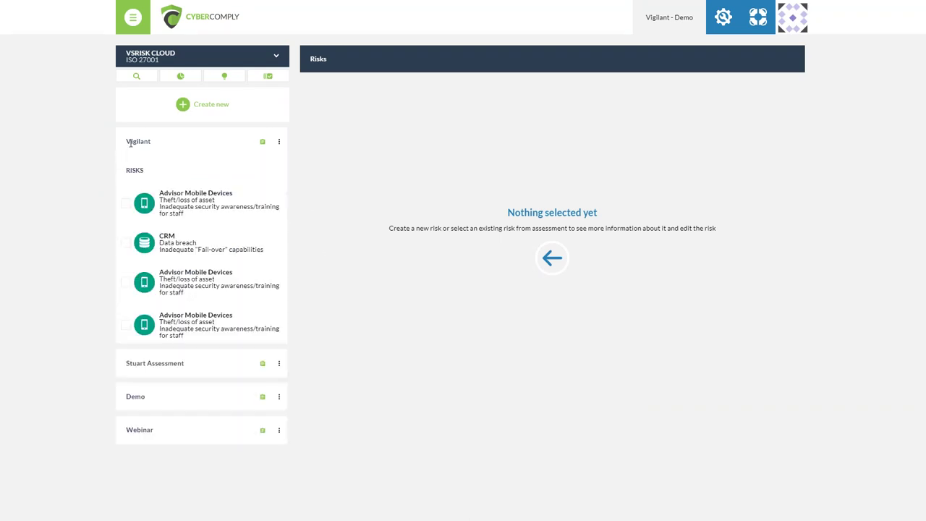
{"action": "left_click", "coordinate": [126, 206]}
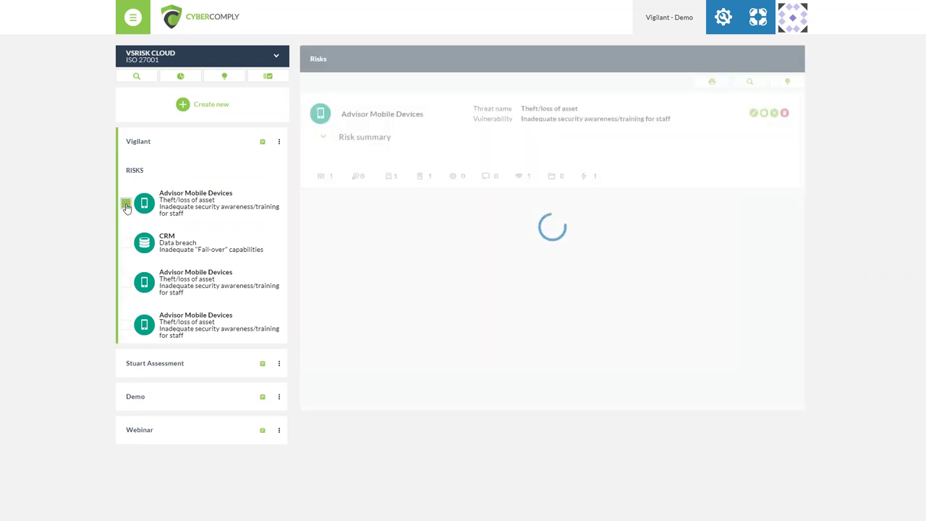
{"action": "left_click", "coordinate": [323, 138]}
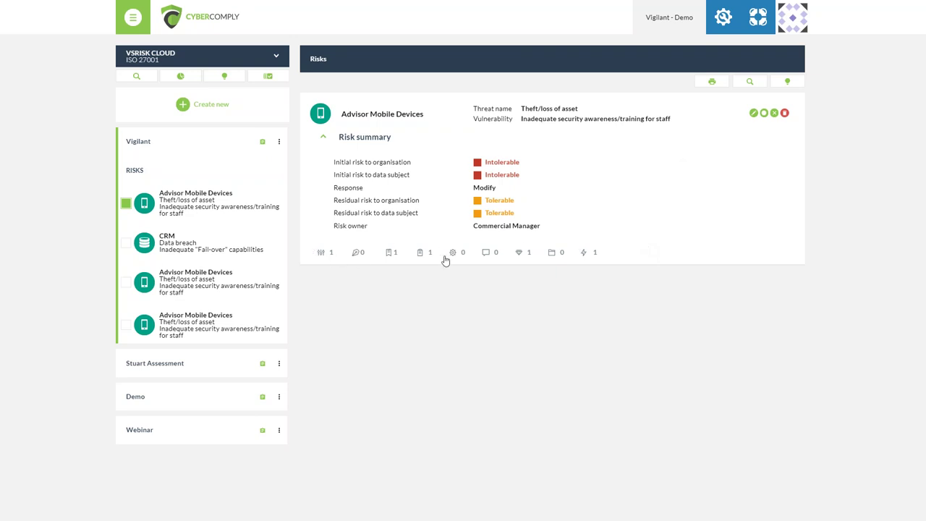
{"action": "left_click", "coordinate": [329, 253]}
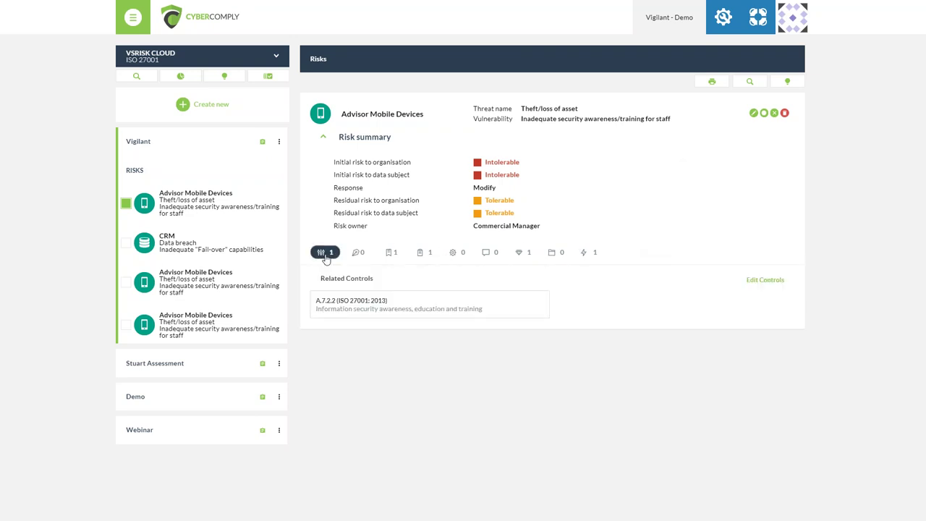
View the risk's related tasks, then review the selected asset, threat and vulnerability in its Assess Risk wizard
{"action": "left_click", "coordinate": [428, 253]}
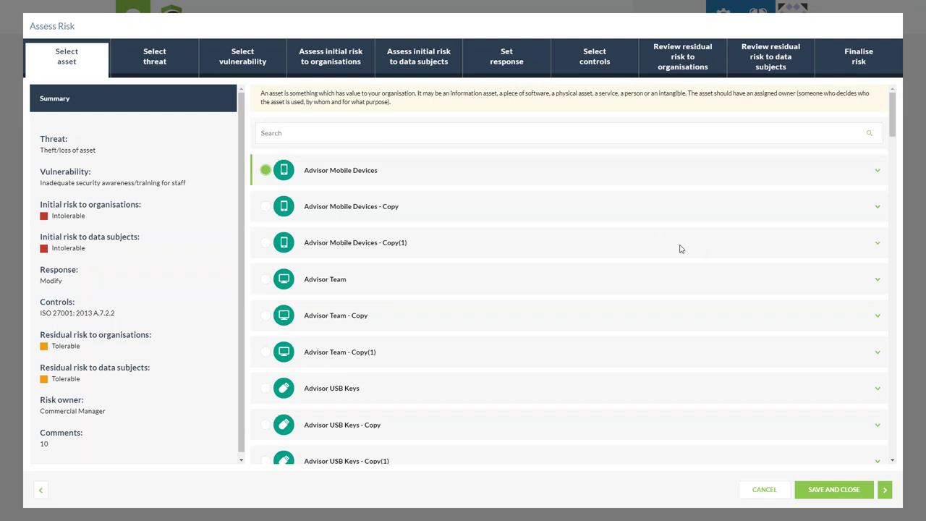
{"action": "left_click", "coordinate": [885, 489]}
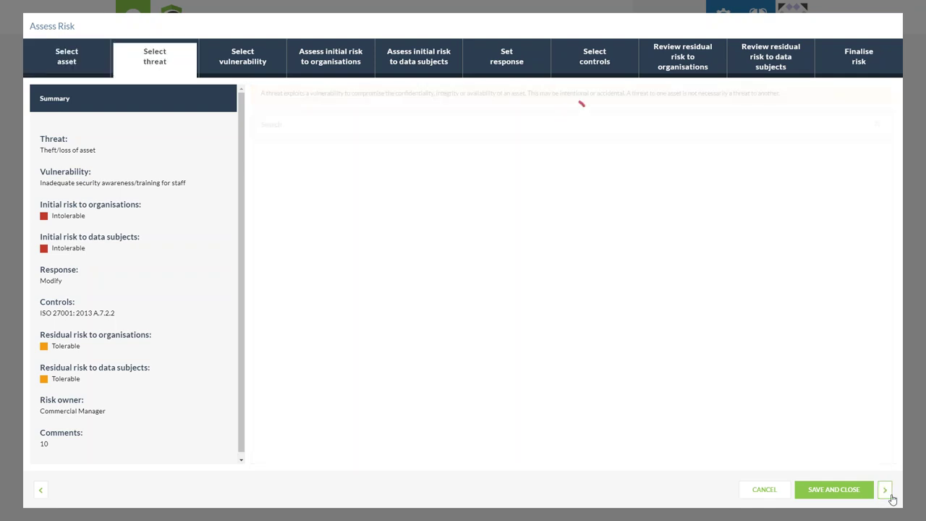
{"action": "scroll", "coordinate": [558, 362], "scroll_direction": "down", "scroll_amount": 4}
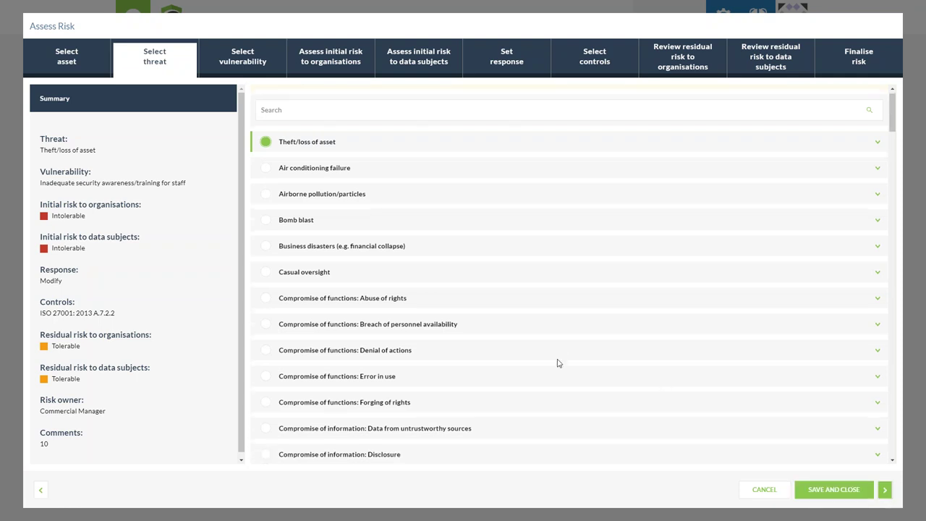
{"action": "scroll", "coordinate": [558, 364], "scroll_direction": "up", "scroll_amount": 4}
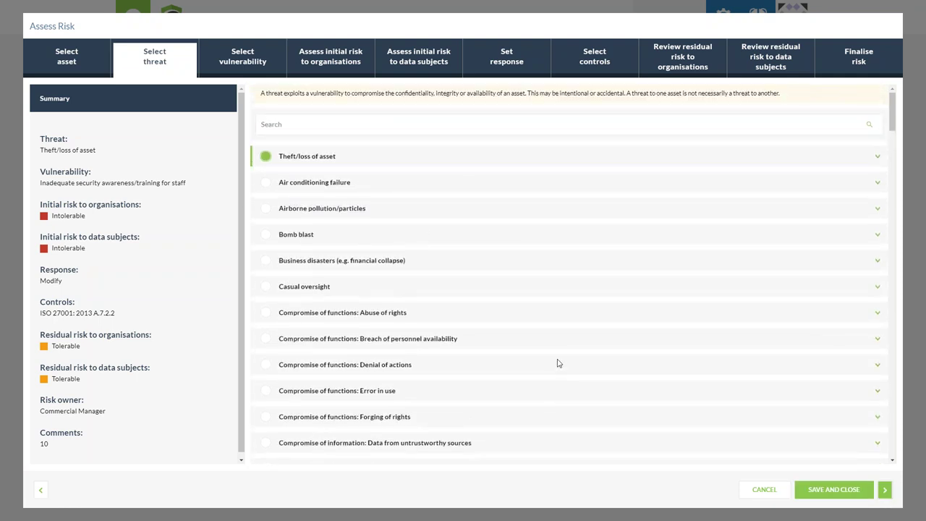
{"action": "left_click", "coordinate": [885, 490]}
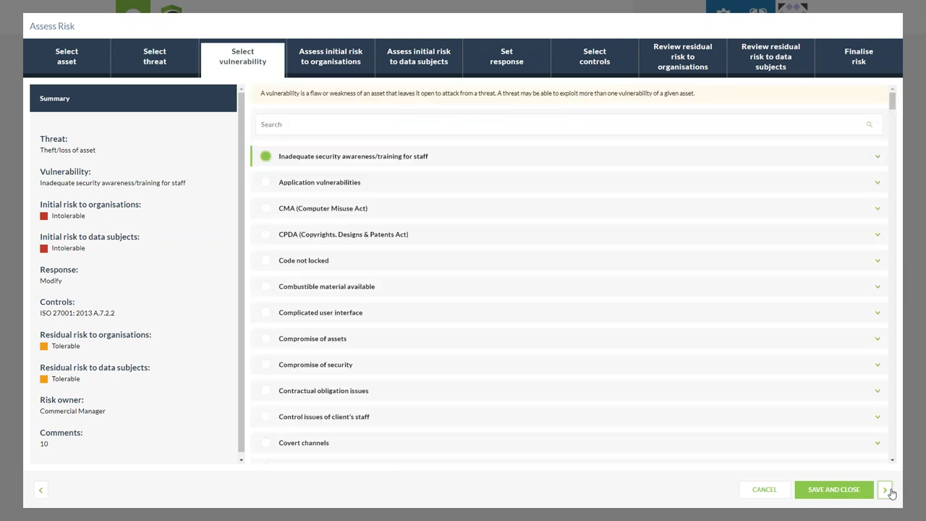
Review the risk's initial ratings for organisations and data subjects, its chosen response, and its selected controls
{"action": "left_click", "coordinate": [885, 489]}
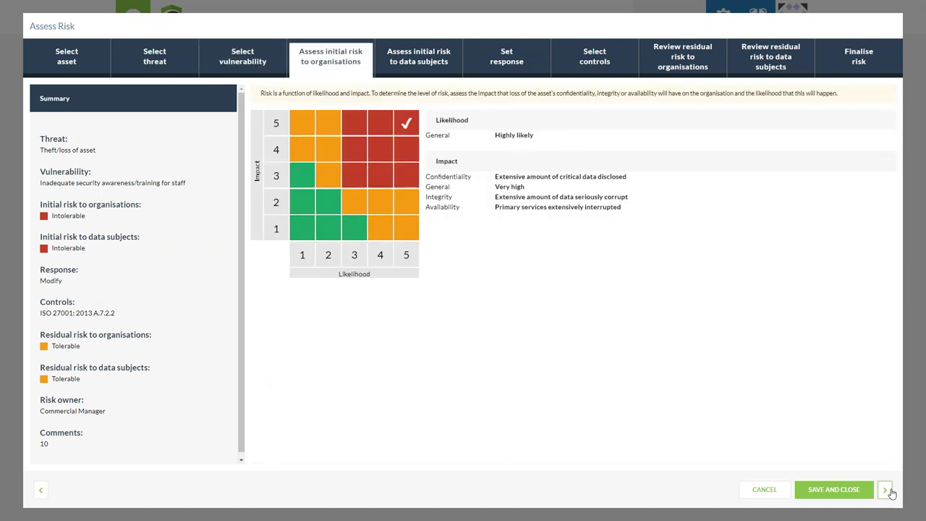
{"action": "left_click", "coordinate": [885, 490]}
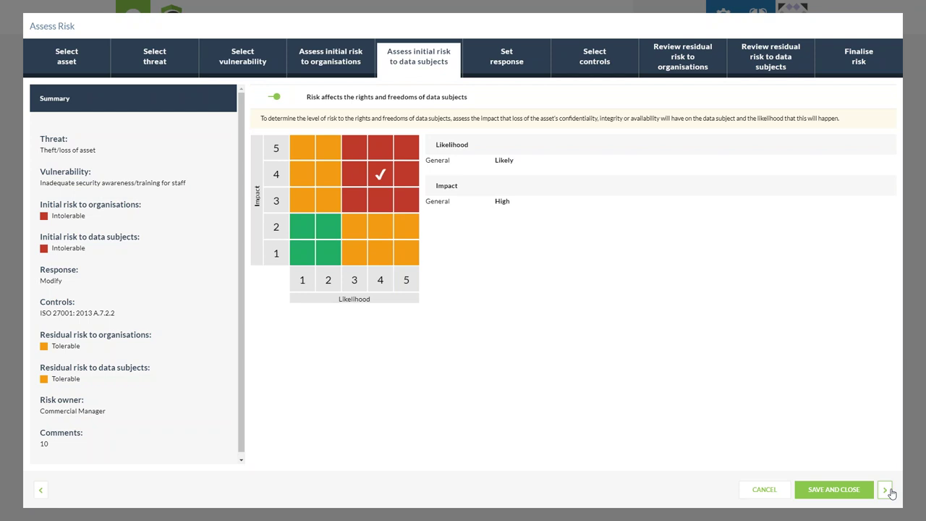
{"action": "left_click", "coordinate": [886, 490]}
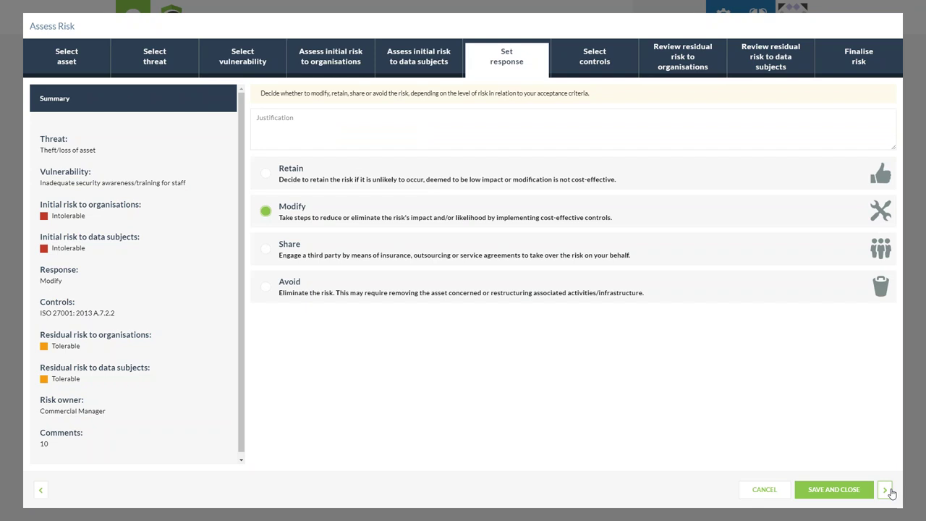
{"action": "left_click", "coordinate": [890, 492]}
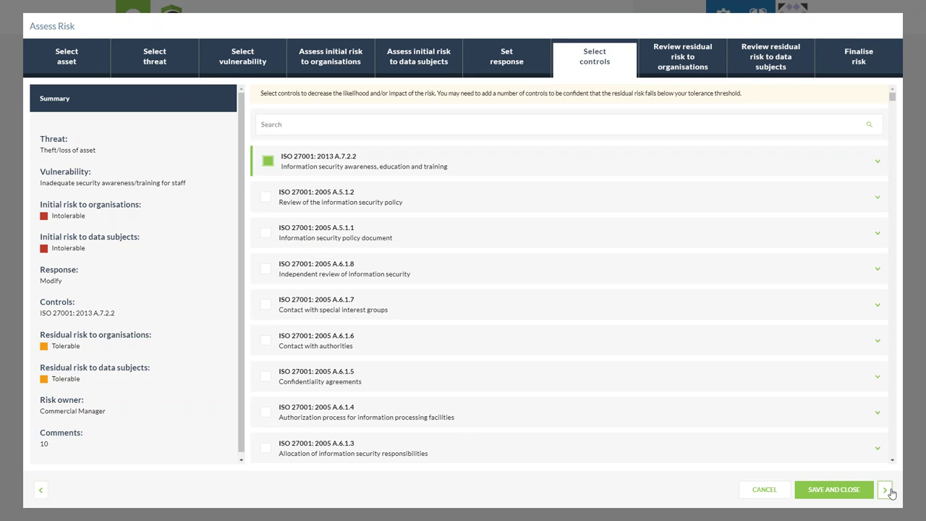
Review the residual risk to organisations and data subjects and the risk owner, then save and close the risk
{"action": "left_click", "coordinate": [884, 489]}
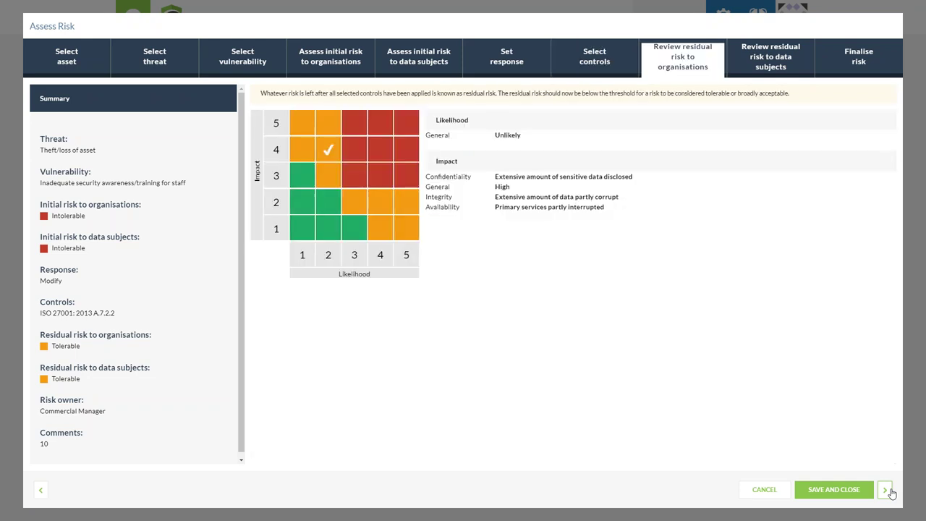
{"action": "left_click", "coordinate": [888, 491]}
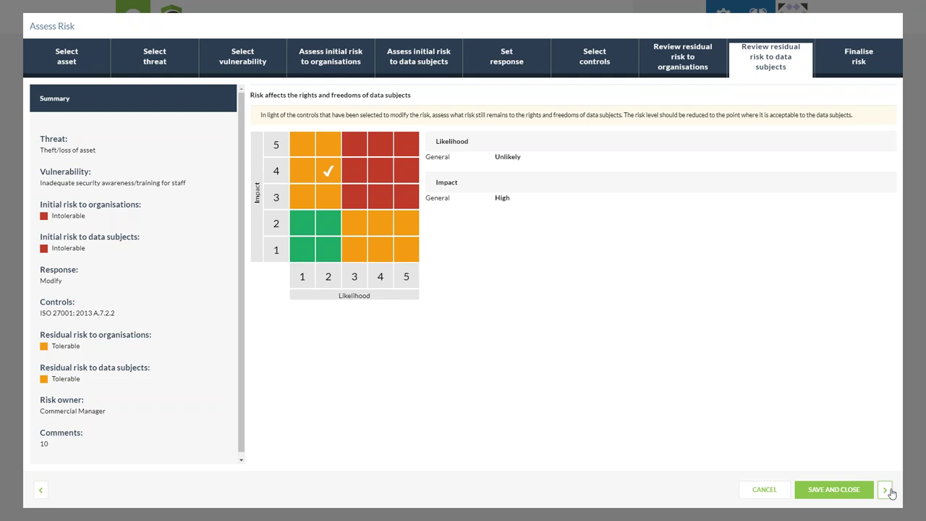
{"action": "left_click", "coordinate": [888, 492]}
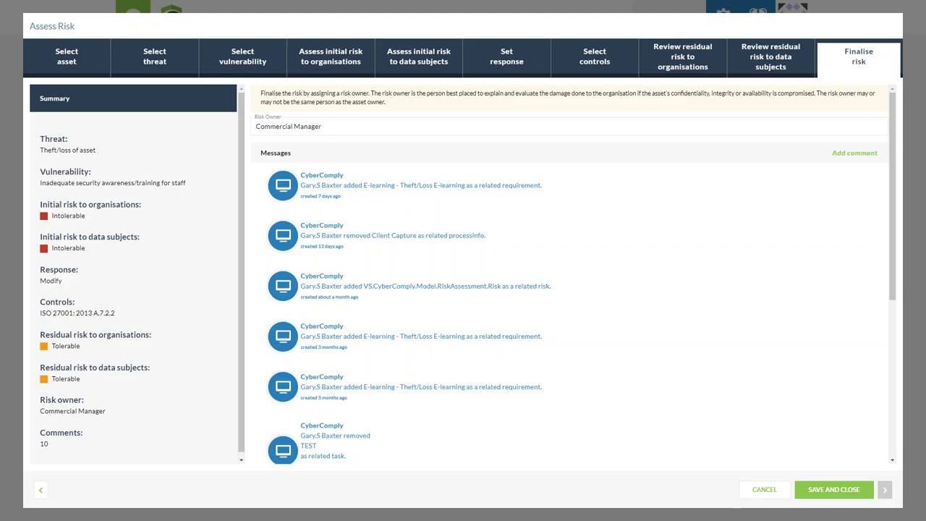
{"action": "left_click", "coordinate": [833, 490]}
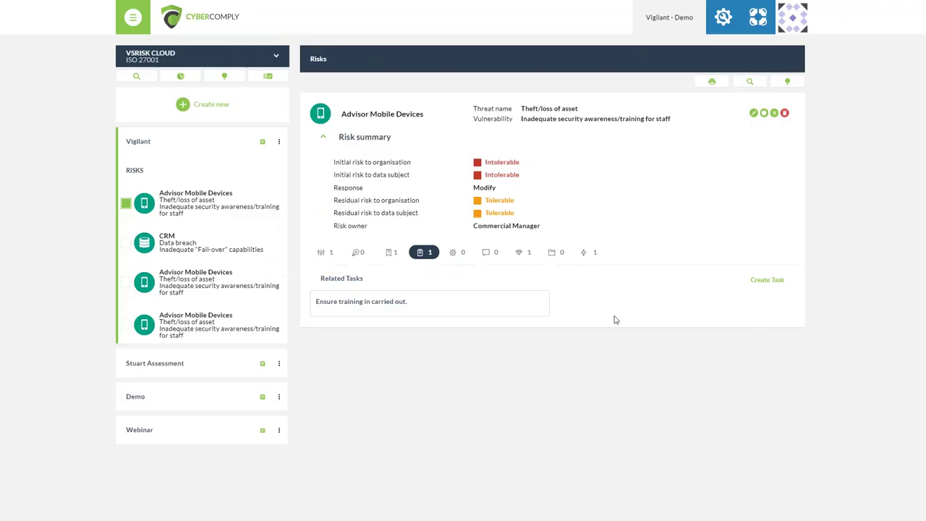
Preview the printable CyberComply report for the Advisor Mobile Devices risk through its related items, and close it without printing
{"action": "left_click", "coordinate": [712, 82]}
{"action": "scroll", "coordinate": [614, 222], "scroll_direction": "down", "scroll_amount": 2}
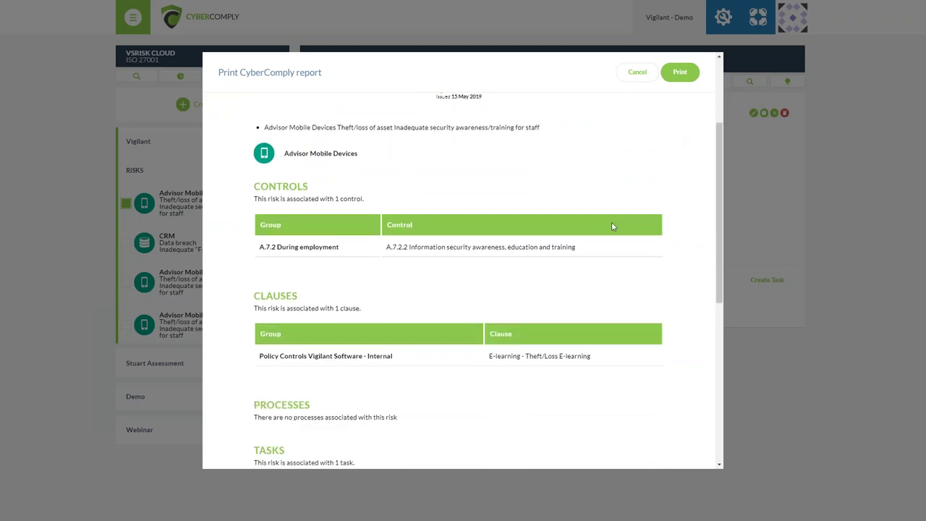
{"action": "scroll", "coordinate": [612, 227], "scroll_direction": "down", "scroll_amount": 2}
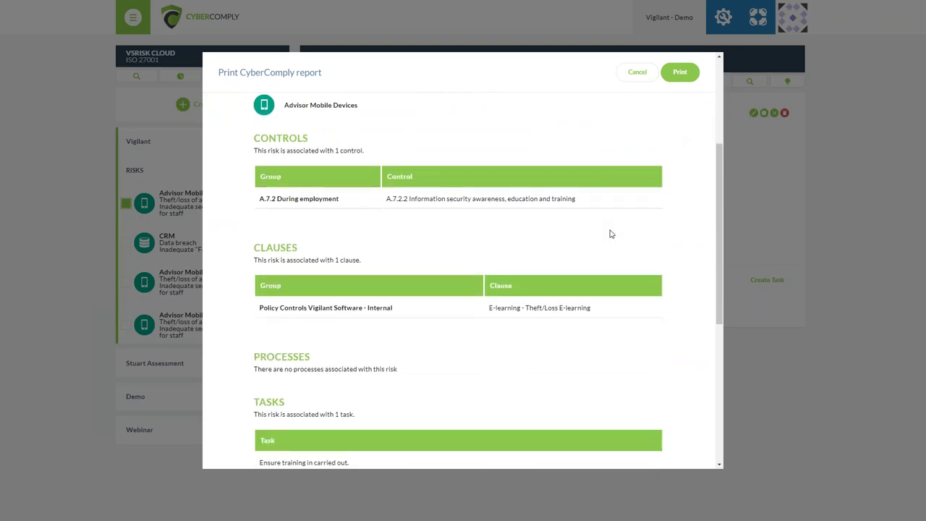
{"action": "scroll", "coordinate": [591, 258], "scroll_direction": "down", "scroll_amount": 5}
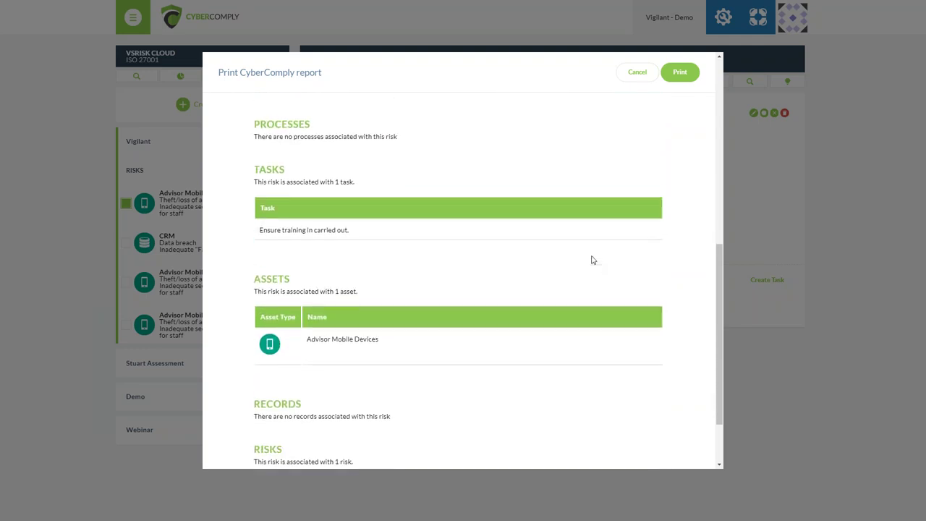
{"action": "left_click", "coordinate": [639, 71]}
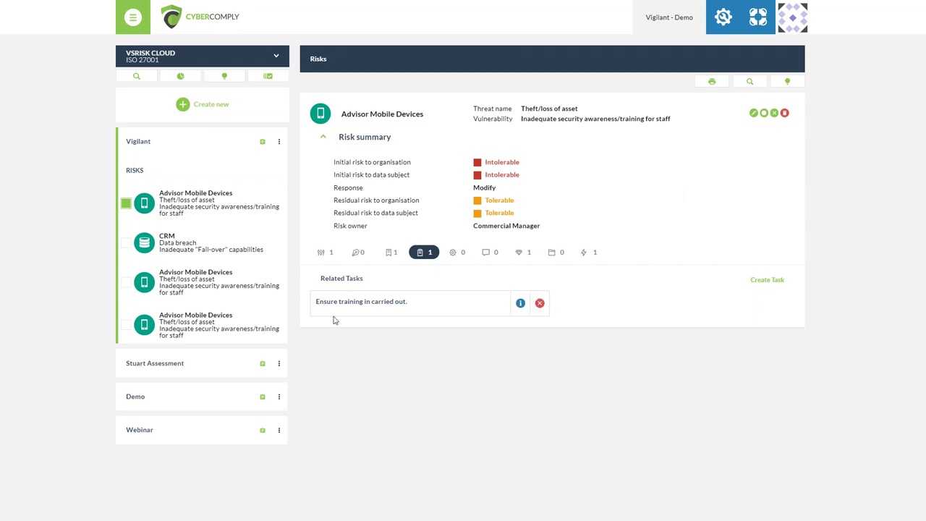
Open the breach report list in the Tasks module
{"action": "left_click", "coordinate": [276, 56]}
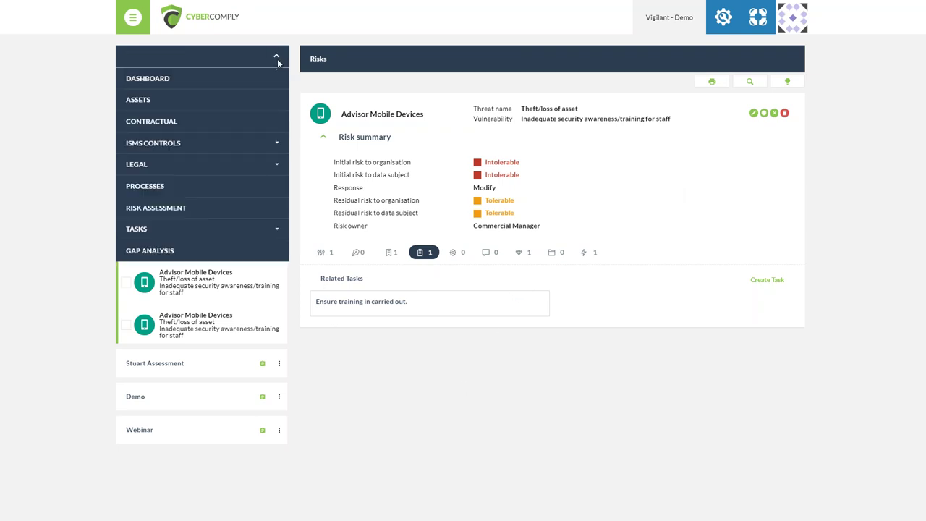
{"action": "left_click", "coordinate": [224, 229]}
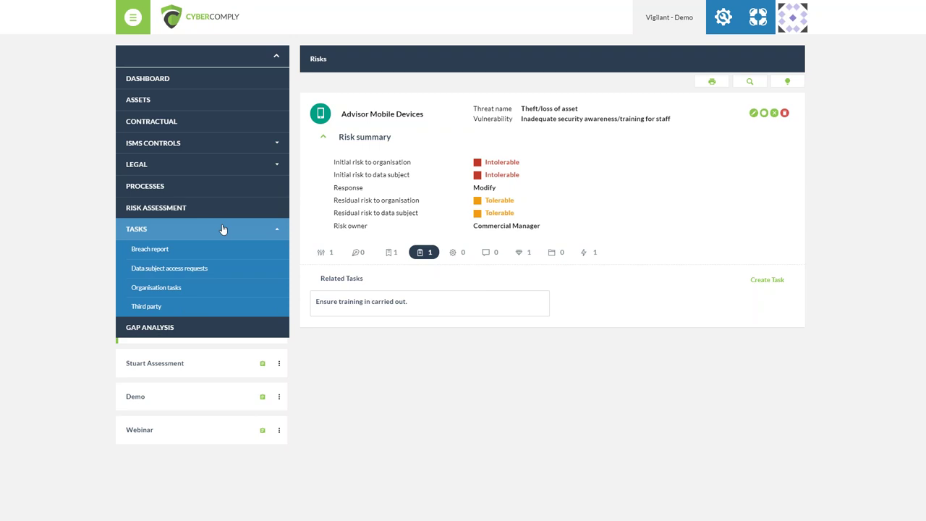
{"action": "left_click", "coordinate": [215, 246]}
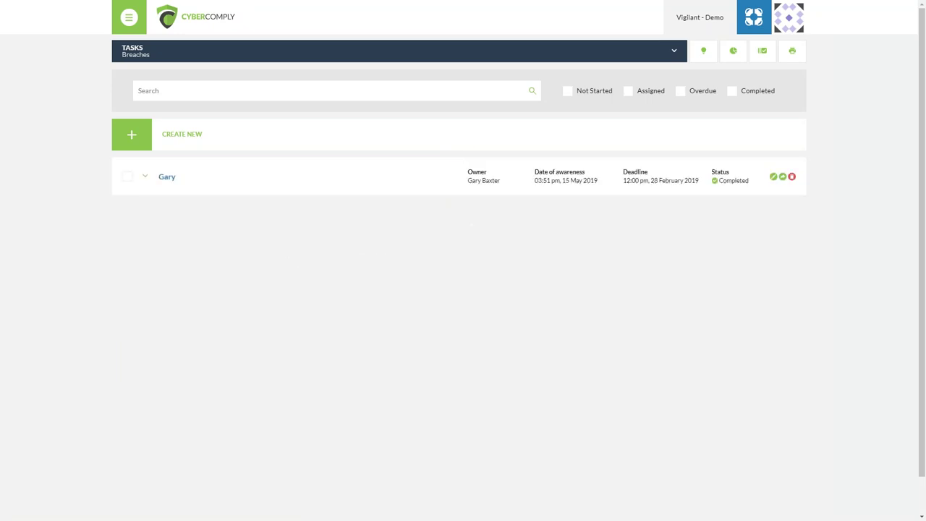
Examine the fields and owner options for logging a new breach report, then cancel without saving
{"action": "left_click", "coordinate": [174, 137]}
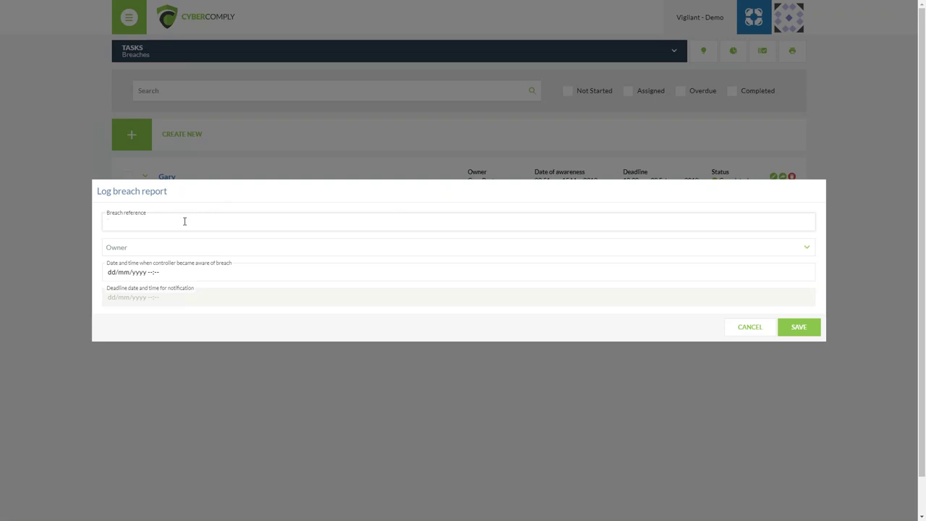
{"action": "left_click", "coordinate": [183, 249]}
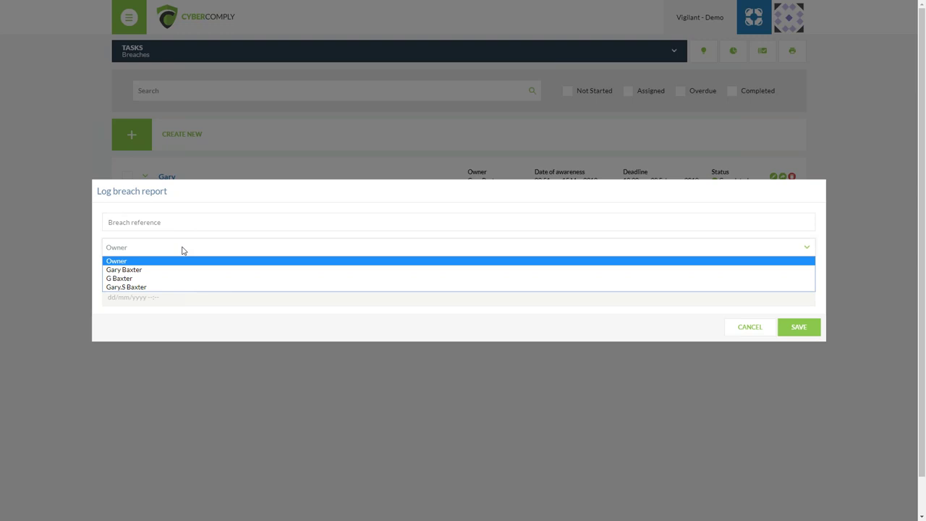
{"action": "left_click", "coordinate": [182, 248]}
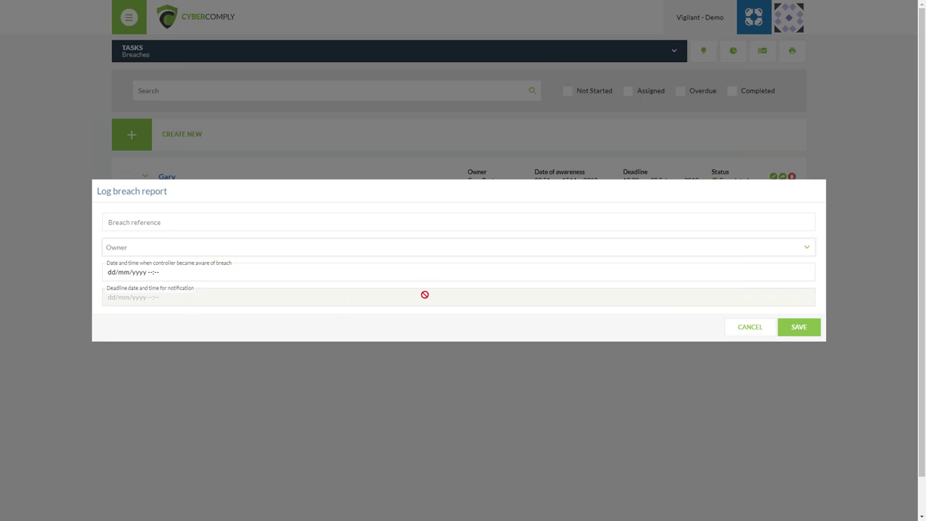
{"action": "left_click", "coordinate": [751, 331]}
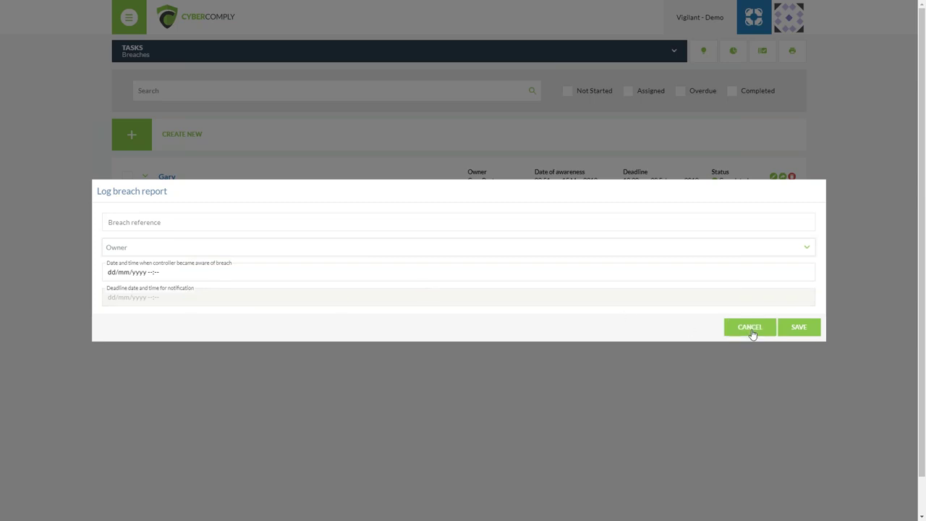
{"action": "left_click", "coordinate": [750, 327]}
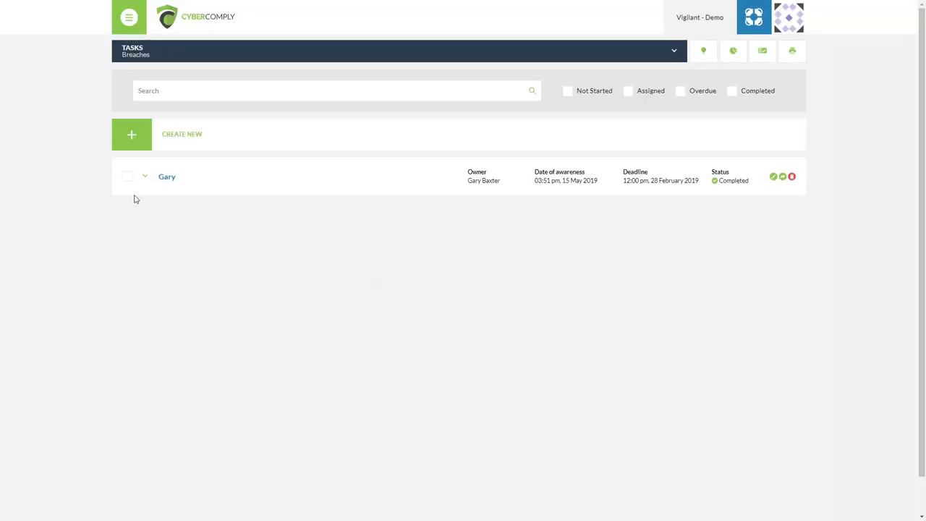
Expand the existing breach report and review the questions in its Breach details section
{"action": "left_click", "coordinate": [145, 177]}
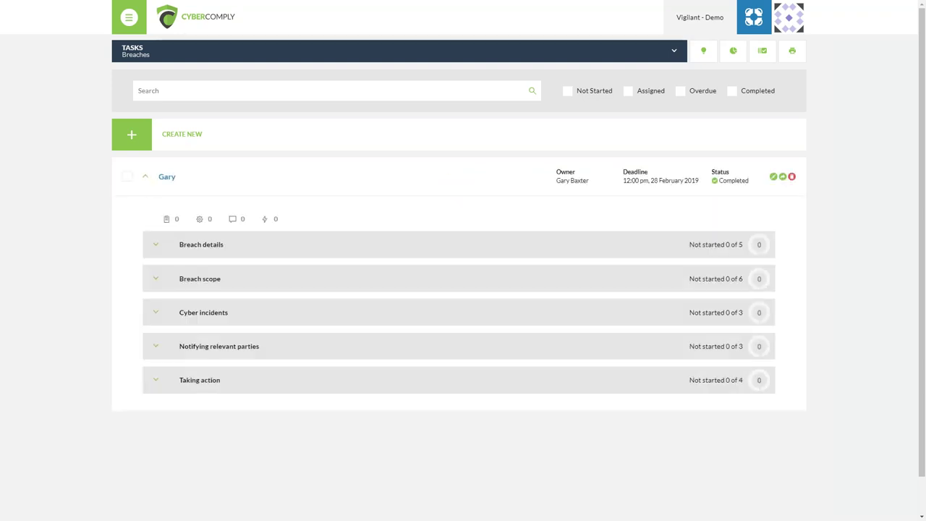
{"action": "left_click", "coordinate": [157, 246]}
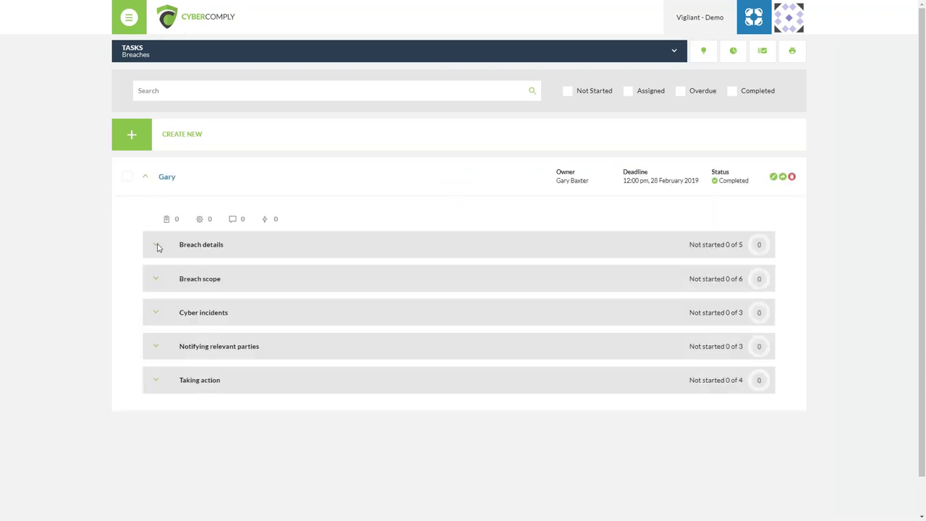
{"action": "scroll", "coordinate": [215, 253], "scroll_direction": "down", "scroll_amount": 1}
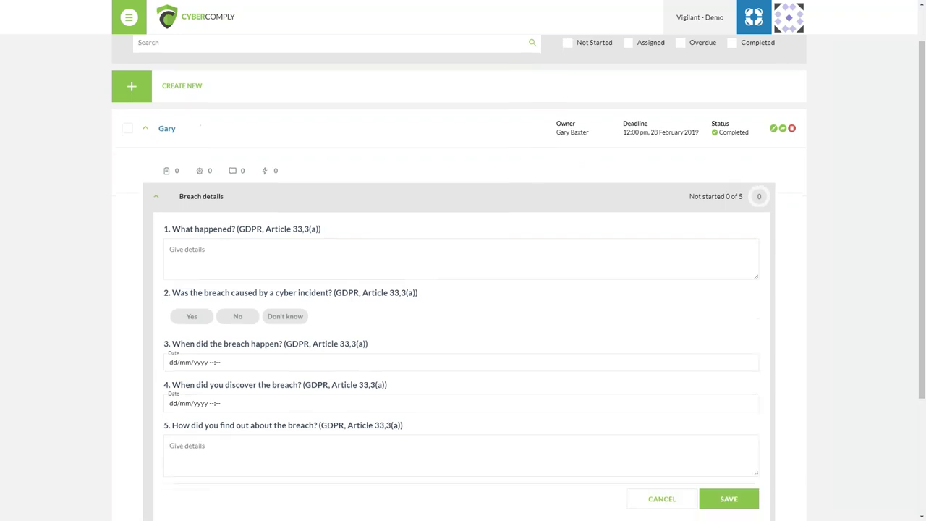
{"action": "scroll", "coordinate": [136, 298], "scroll_direction": "down", "scroll_amount": 2}
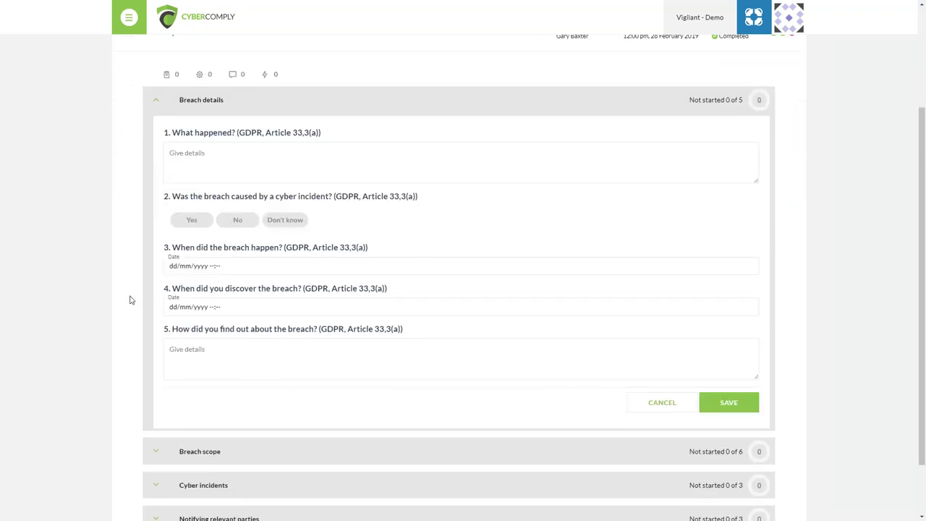
{"action": "scroll", "coordinate": [130, 308], "scroll_direction": "down", "scroll_amount": 1}
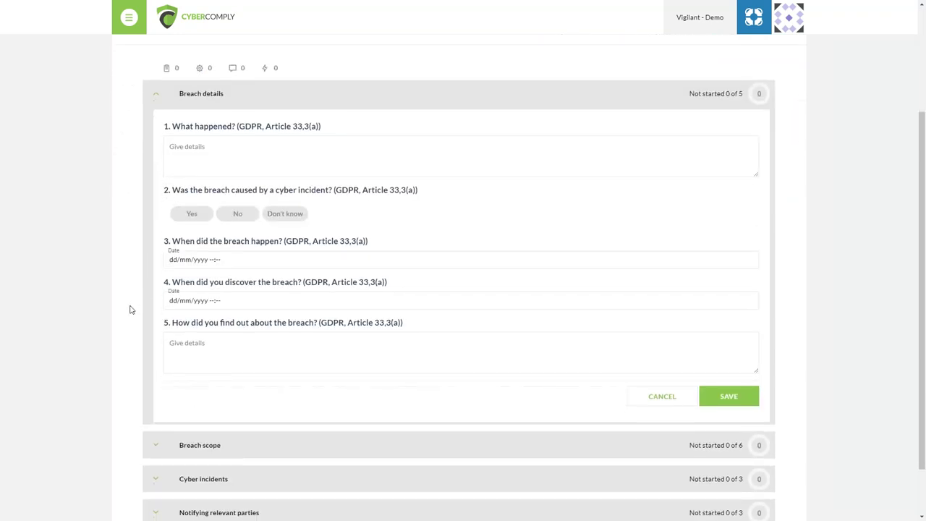
Expand the Breach scope section and review its questions on affected data, data subjects and consequences
{"action": "left_click", "coordinate": [160, 372]}
{"action": "scroll", "coordinate": [97, 333], "scroll_direction": "down", "scroll_amount": 3}
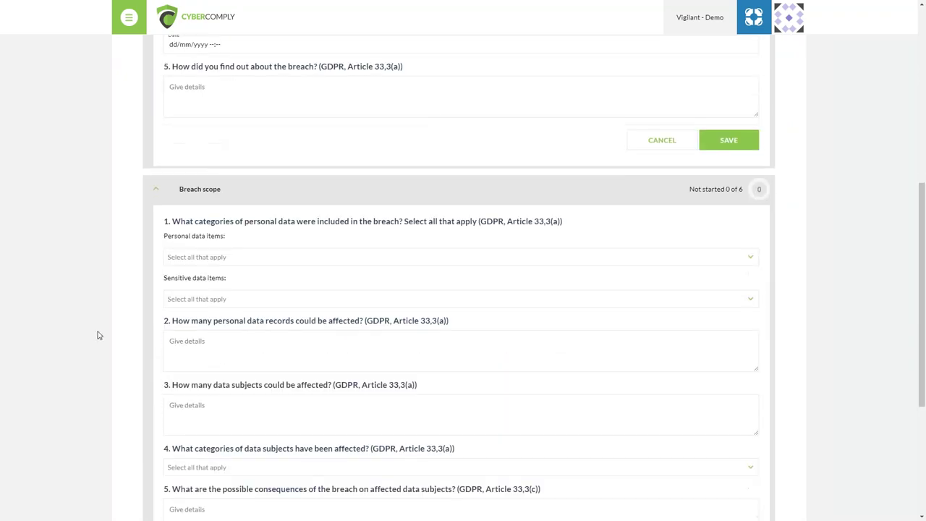
{"action": "scroll", "coordinate": [93, 333], "scroll_direction": "down", "scroll_amount": 4}
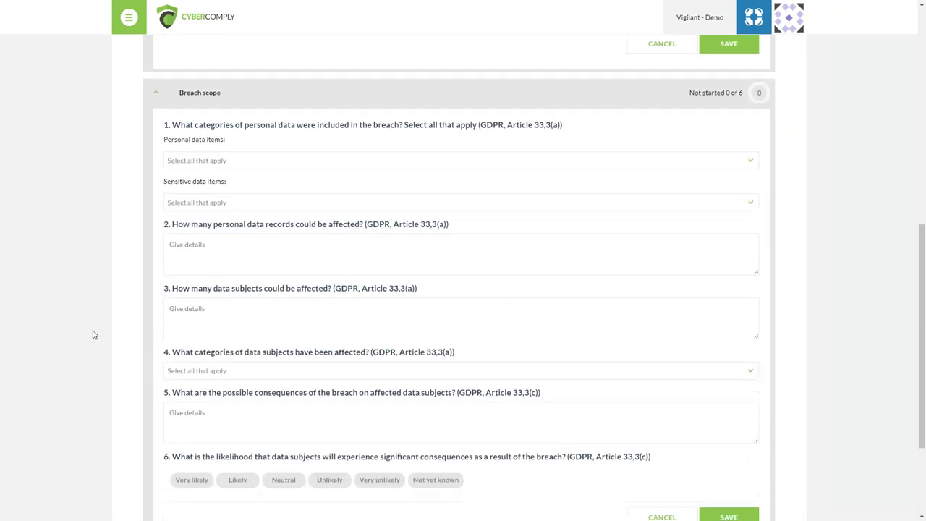
Expand the breach report's Cyber incidents and Notifying relevant parties sections and review their questions
{"action": "left_click", "coordinate": [173, 416]}
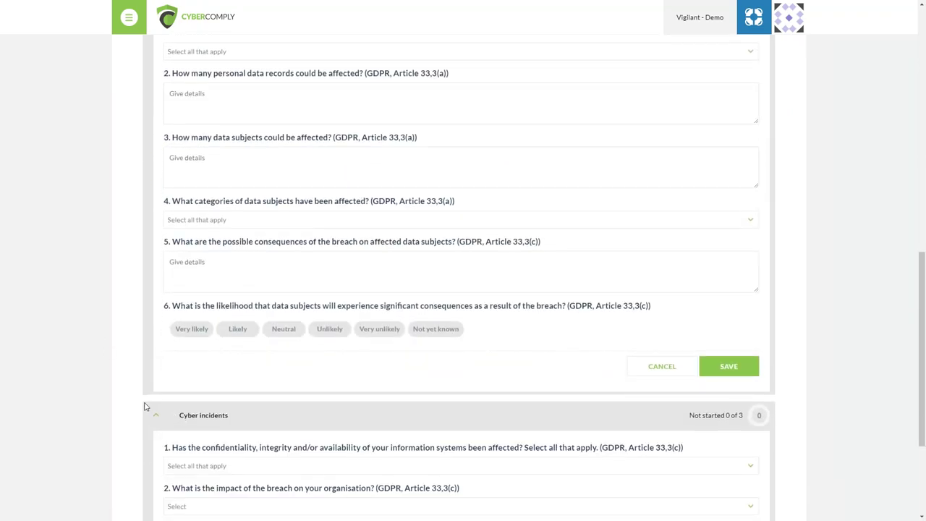
{"action": "scroll", "coordinate": [143, 399], "scroll_direction": "down", "scroll_amount": 2}
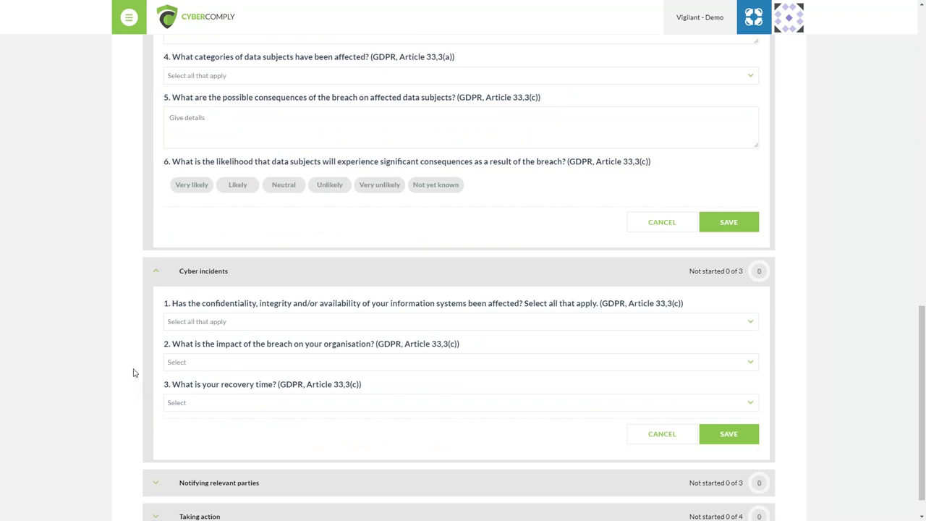
{"action": "scroll", "coordinate": [137, 377], "scroll_direction": "down", "scroll_amount": 1}
{"action": "left_click", "coordinate": [173, 452]}
{"action": "scroll", "coordinate": [118, 426], "scroll_direction": "down", "scroll_amount": 3}
{"action": "scroll", "coordinate": [120, 415], "scroll_direction": "down", "scroll_amount": 2}
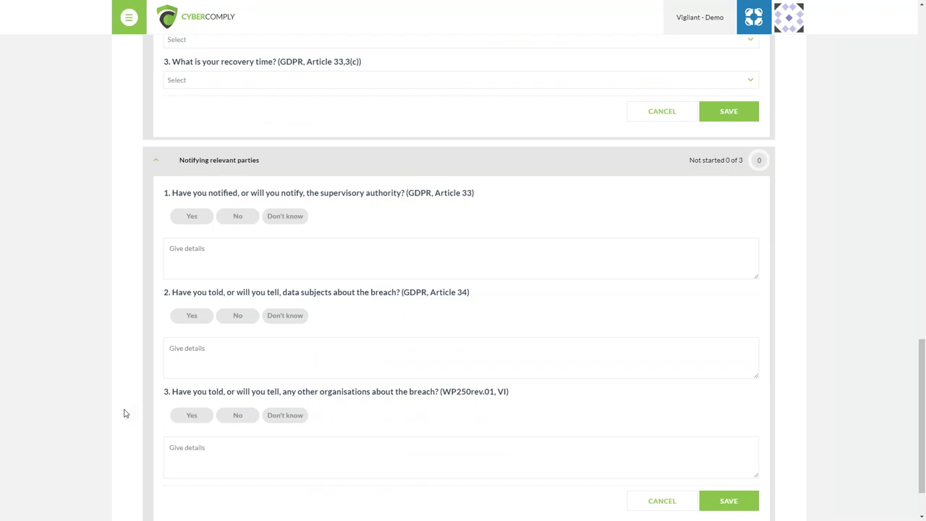
Expand the breach report's Taking action section and review its questions on staff training, preventive measures and planned actions
{"action": "scroll", "coordinate": [138, 415], "scroll_direction": "down", "scroll_amount": 2}
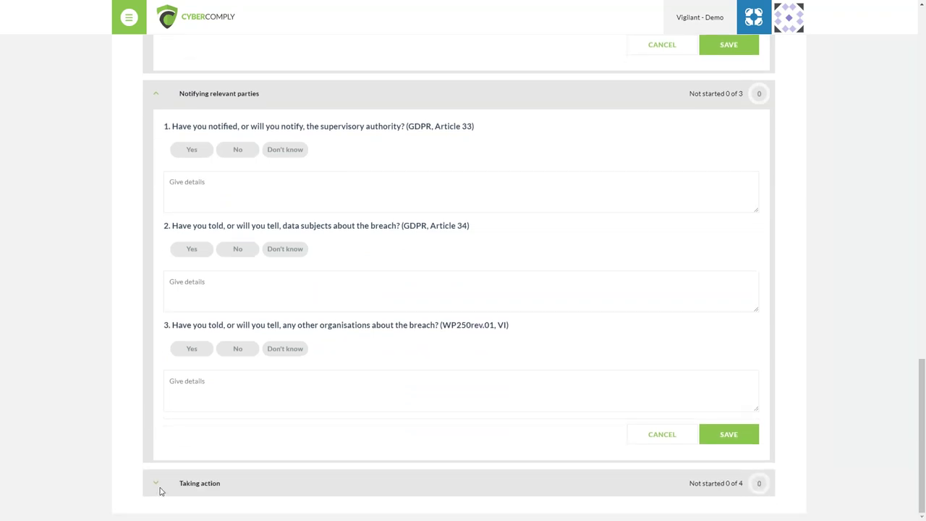
{"action": "scroll", "coordinate": [161, 488], "scroll_direction": "down", "scroll_amount": 1}
{"action": "scroll", "coordinate": [138, 451], "scroll_direction": "down", "scroll_amount": 5}
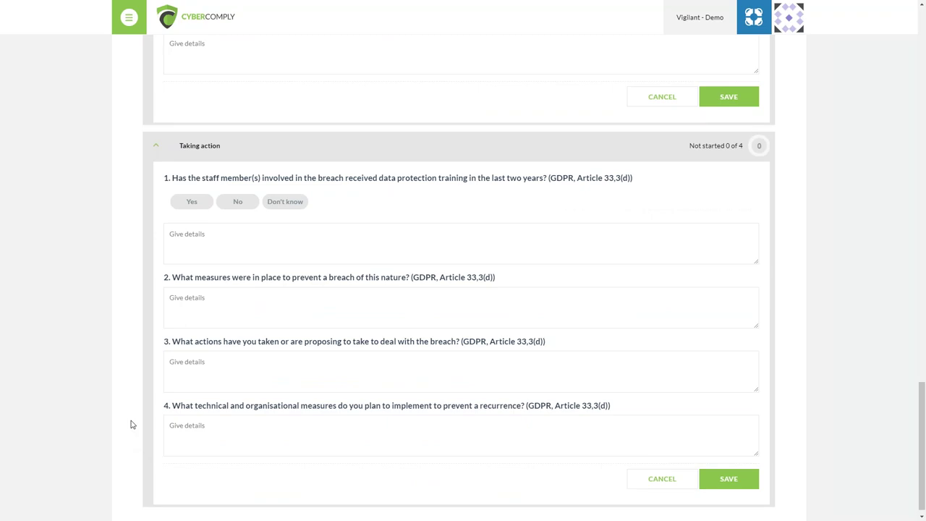
{"action": "scroll", "coordinate": [164, 430], "scroll_direction": "up", "scroll_amount": 20}
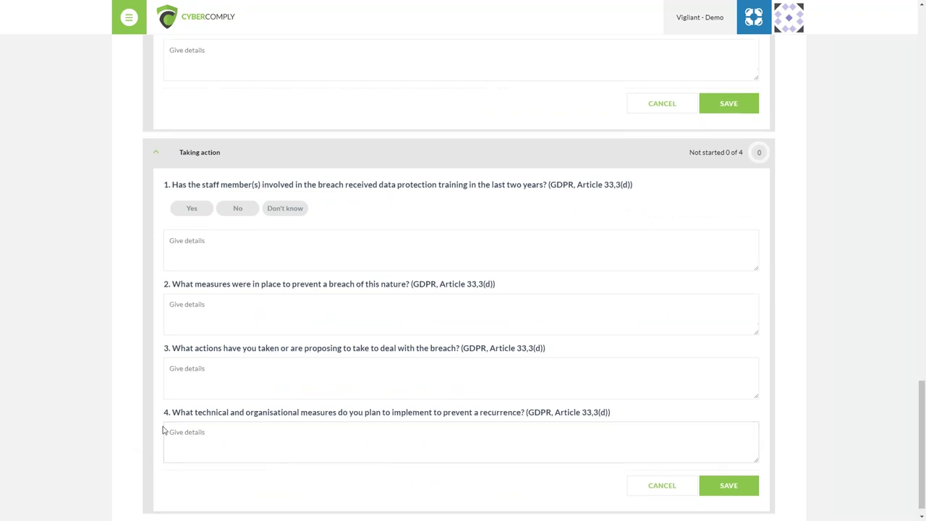
View the breach report's linked tasks, related processes, messages and related risks in turn
{"action": "scroll", "coordinate": [167, 401], "scroll_direction": "up", "scroll_amount": 9}
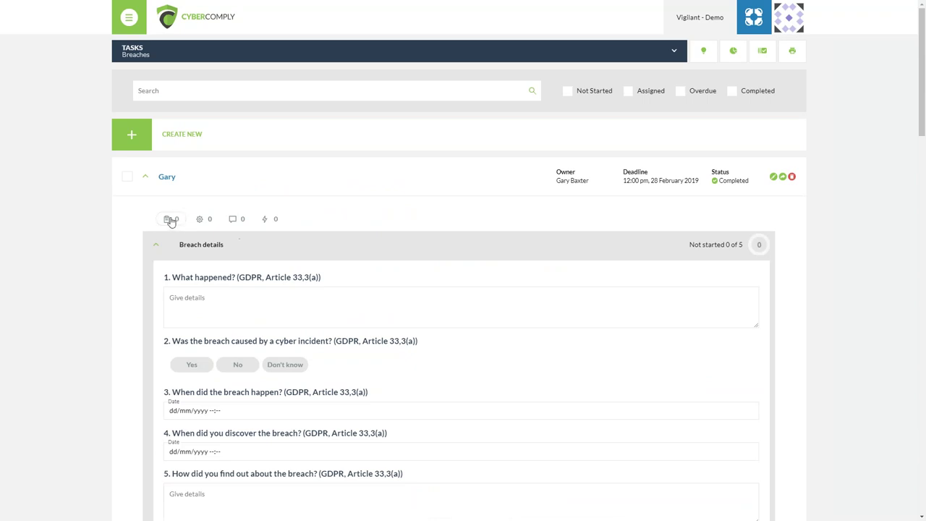
{"action": "left_click", "coordinate": [170, 220]}
{"action": "left_click", "coordinate": [205, 221]}
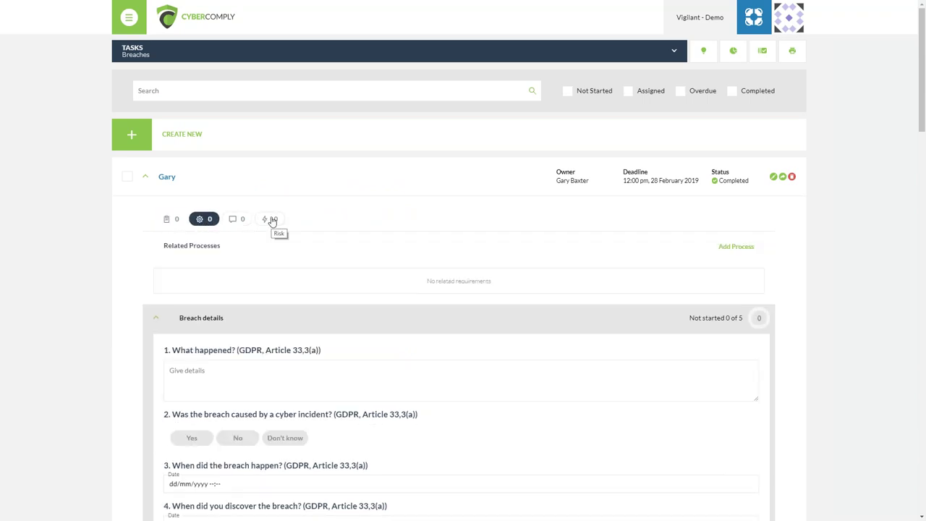
{"action": "left_click", "coordinate": [240, 220]}
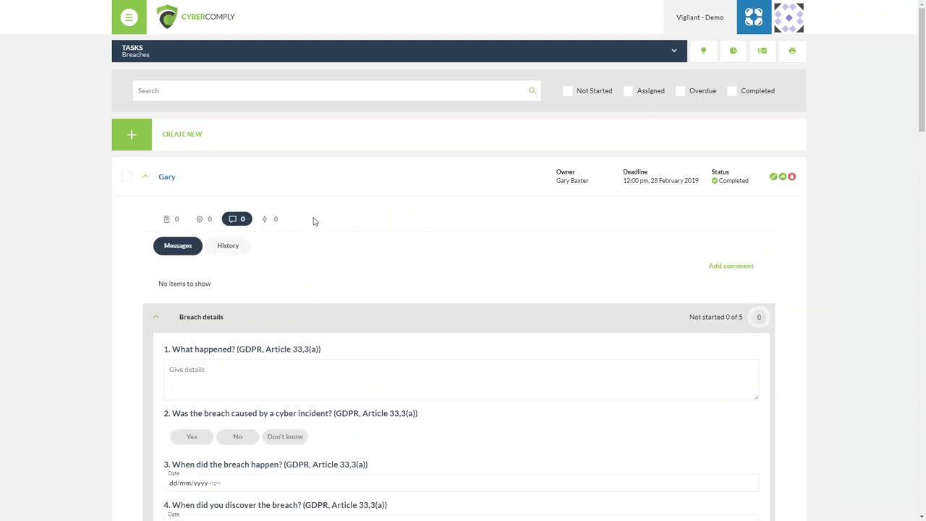
{"action": "left_click", "coordinate": [273, 222]}
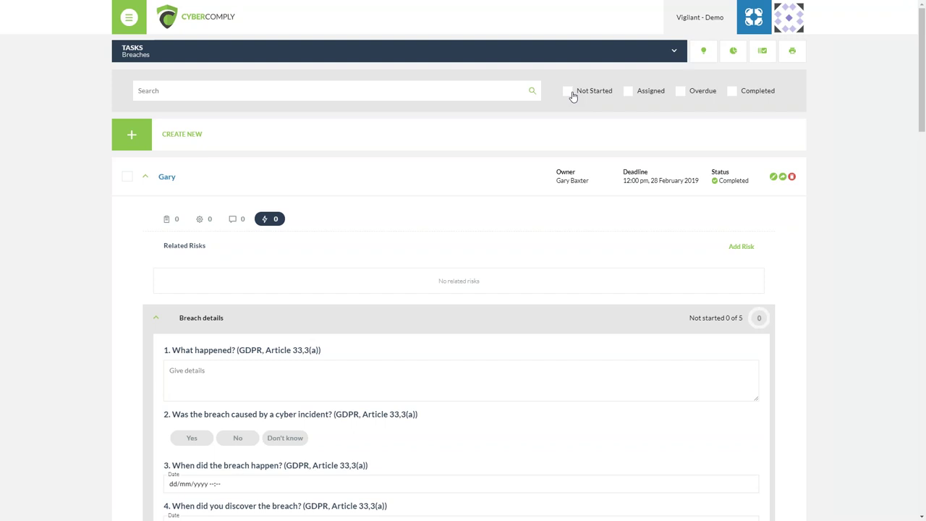
Show and hide the status chart for breach tasks, and briefly toggle the page guidance
{"action": "left_click", "coordinate": [733, 52]}
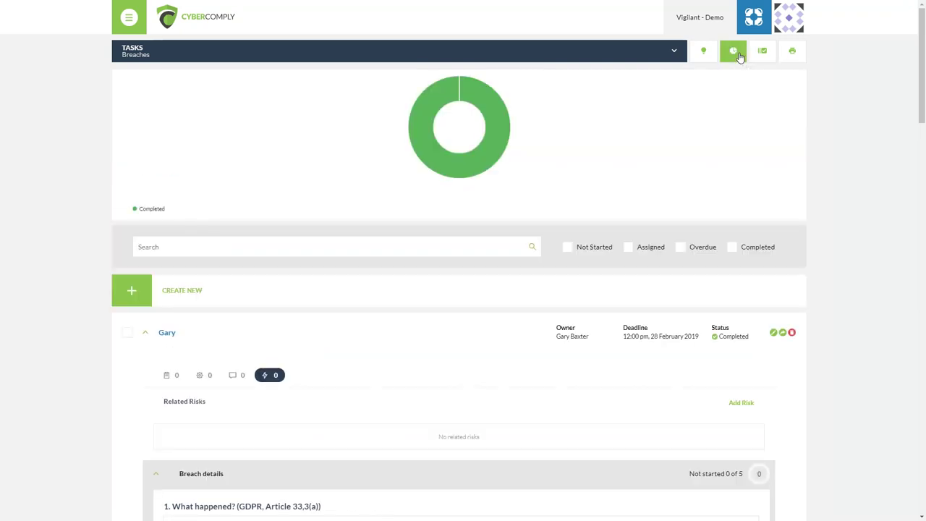
{"action": "left_click", "coordinate": [738, 56]}
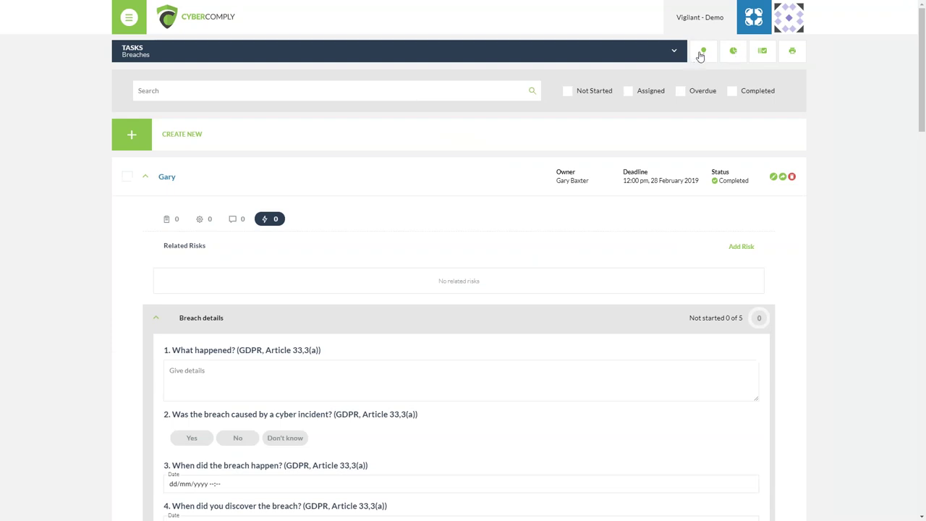
{"action": "left_click", "coordinate": [700, 56]}
{"action": "left_click", "coordinate": [702, 57]}
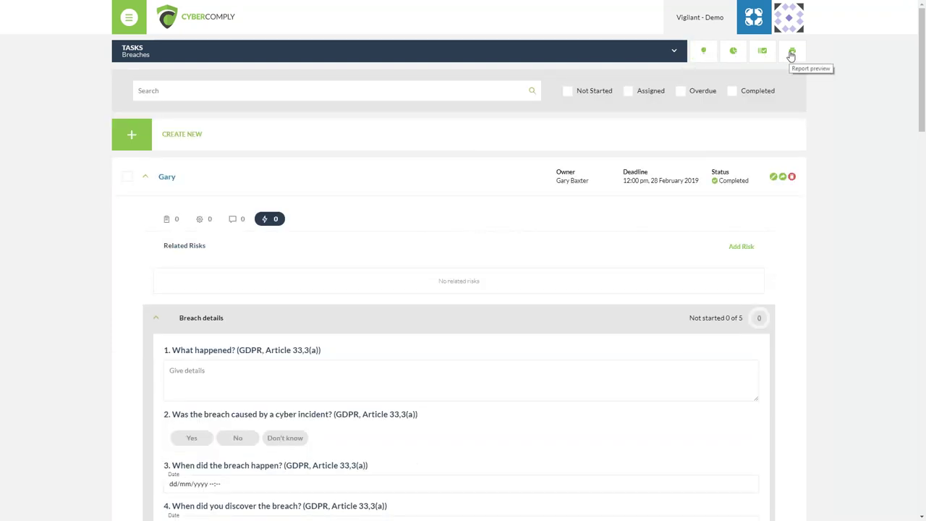
Go to the Data subject access requests page within the Tasks module
{"action": "left_click", "coordinate": [615, 58]}
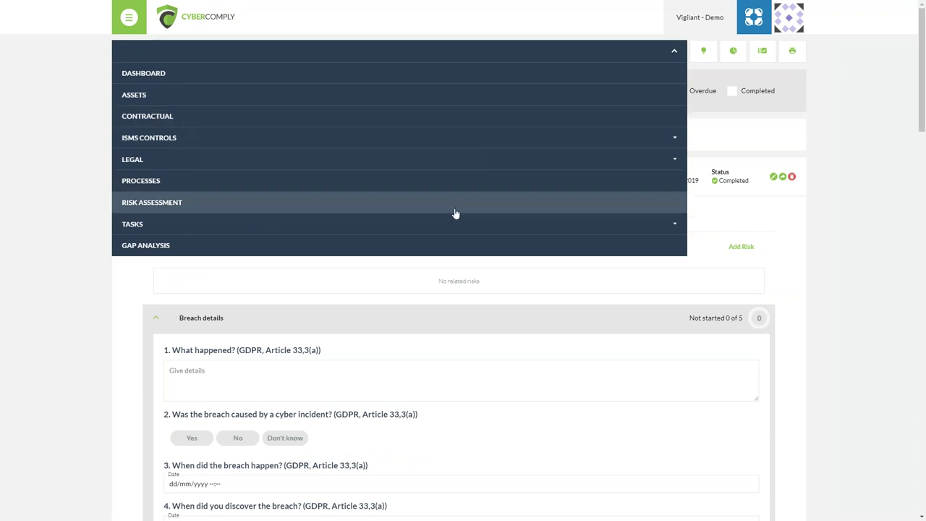
{"action": "left_click", "coordinate": [456, 222]}
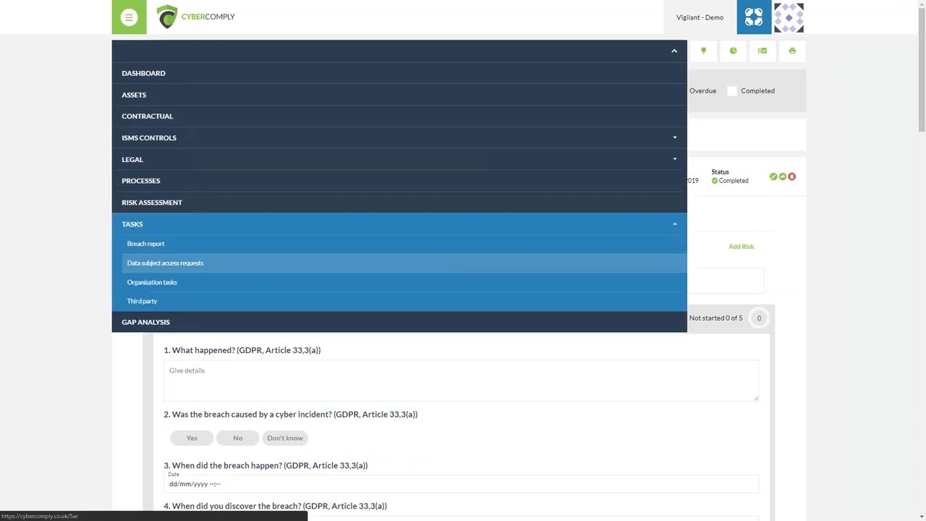
{"action": "left_click", "coordinate": [263, 303]}
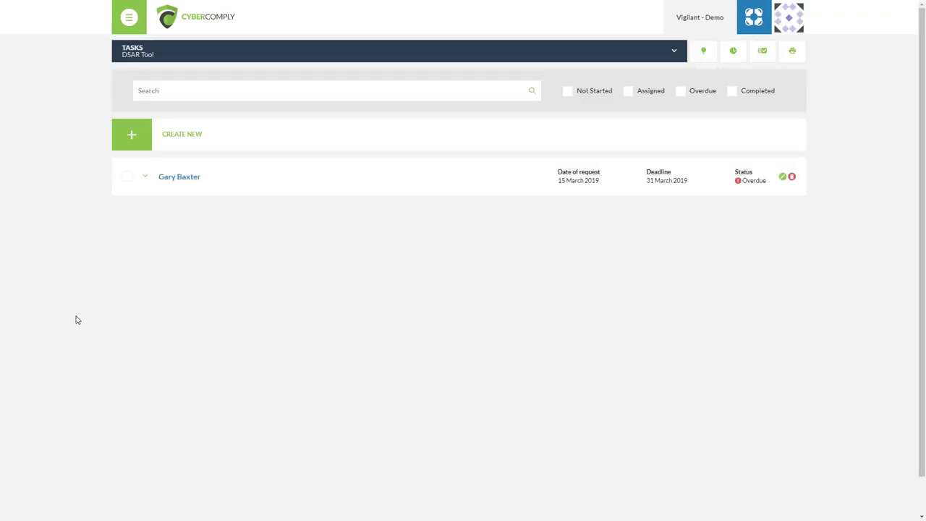
Expand the existing data subject access request and review its details and all nine handling questions
{"action": "left_click", "coordinate": [146, 178]}
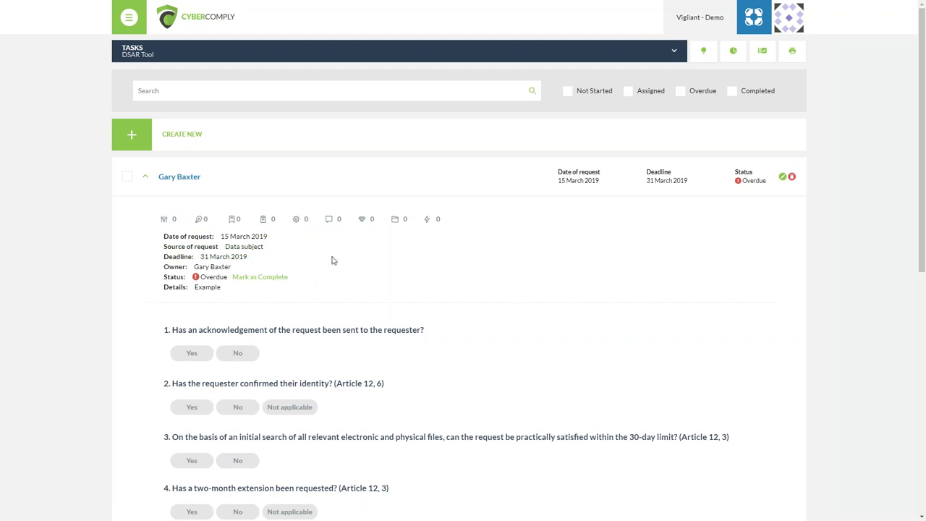
{"action": "scroll", "coordinate": [333, 271], "scroll_direction": "down", "scroll_amount": 1}
{"action": "scroll", "coordinate": [331, 275], "scroll_direction": "down", "scroll_amount": 1}
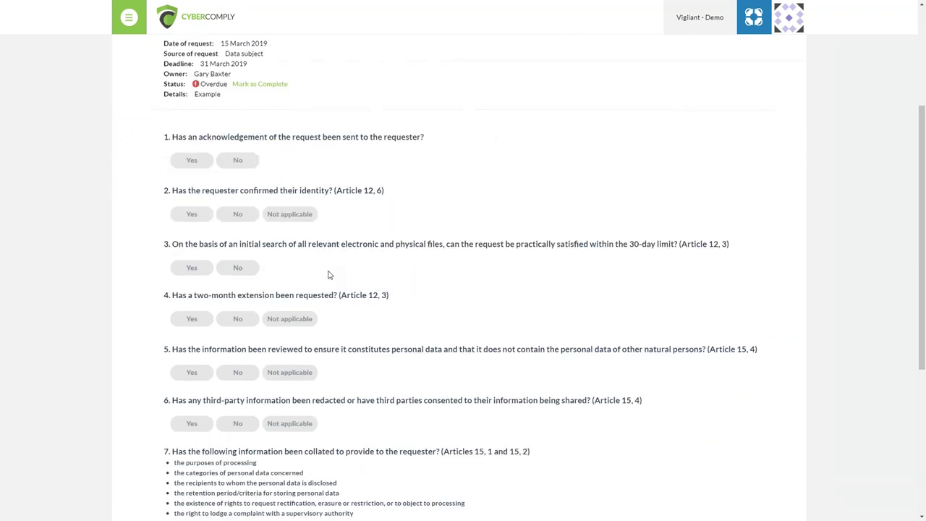
{"action": "scroll", "coordinate": [329, 275], "scroll_direction": "down", "scroll_amount": 2}
{"action": "scroll", "coordinate": [324, 282], "scroll_direction": "up", "scroll_amount": 1}
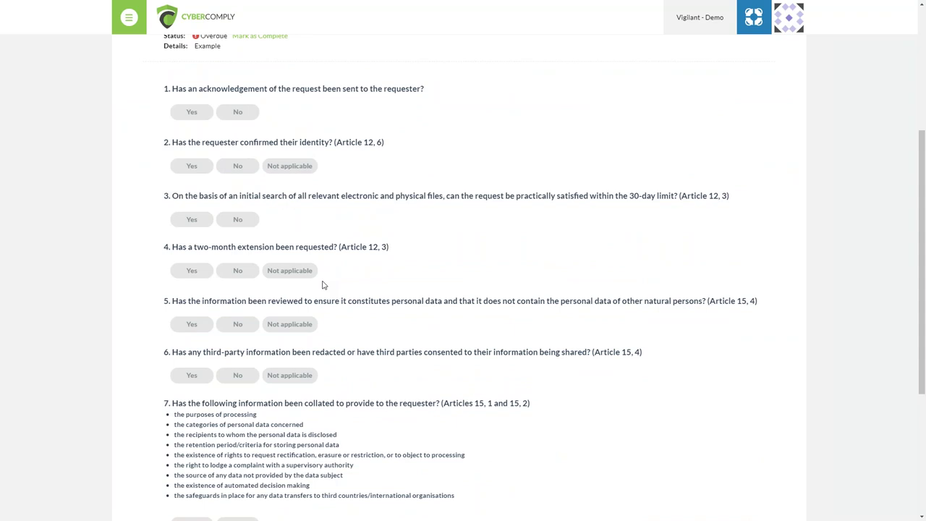
{"action": "scroll", "coordinate": [324, 284], "scroll_direction": "down", "scroll_amount": 2}
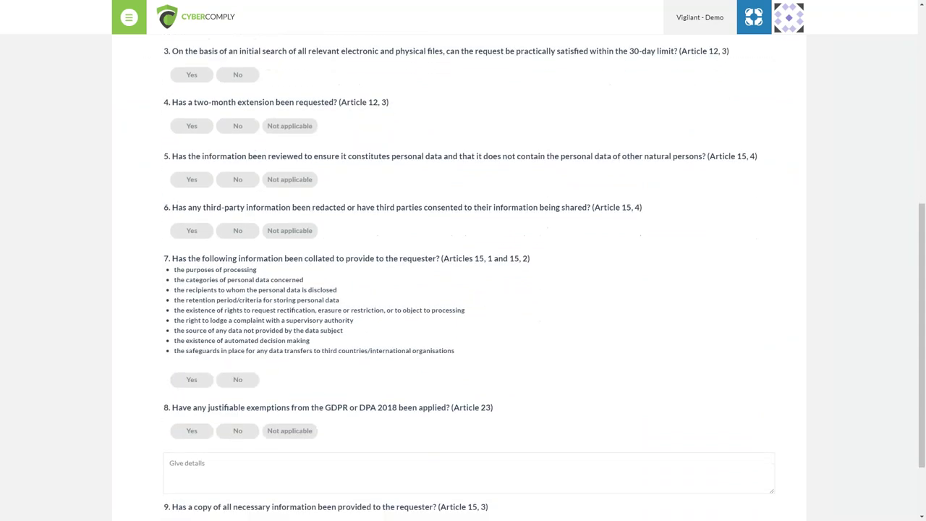
{"action": "scroll", "coordinate": [463, 289], "scroll_direction": "down", "scroll_amount": 1}
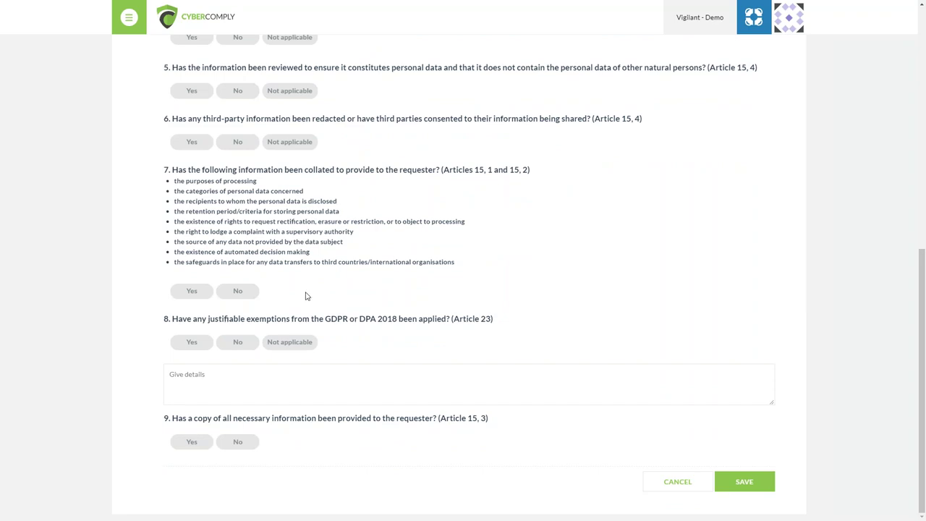
{"action": "scroll", "coordinate": [306, 296], "scroll_direction": "up", "scroll_amount": 5}
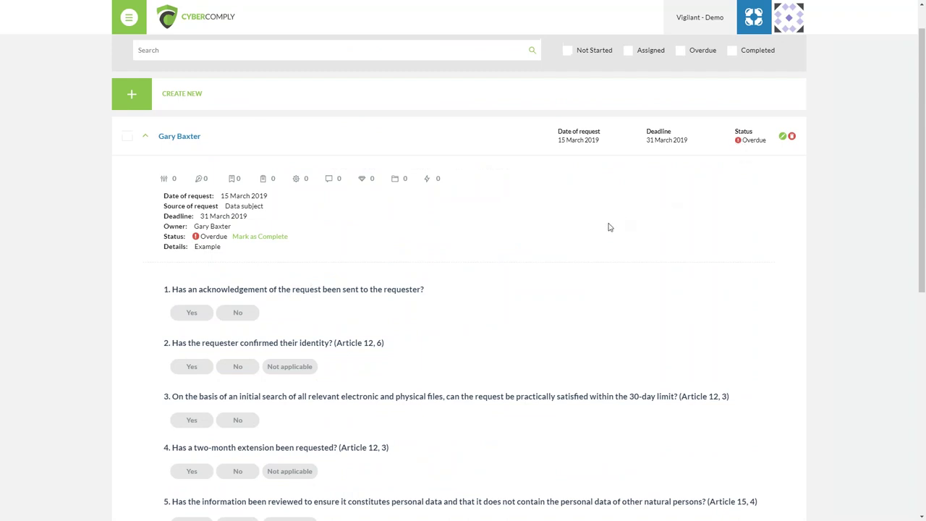
Examine the fields for logging a new data subject access request, cancel without saving, and return to the dashboard
{"action": "left_click", "coordinate": [139, 102]}
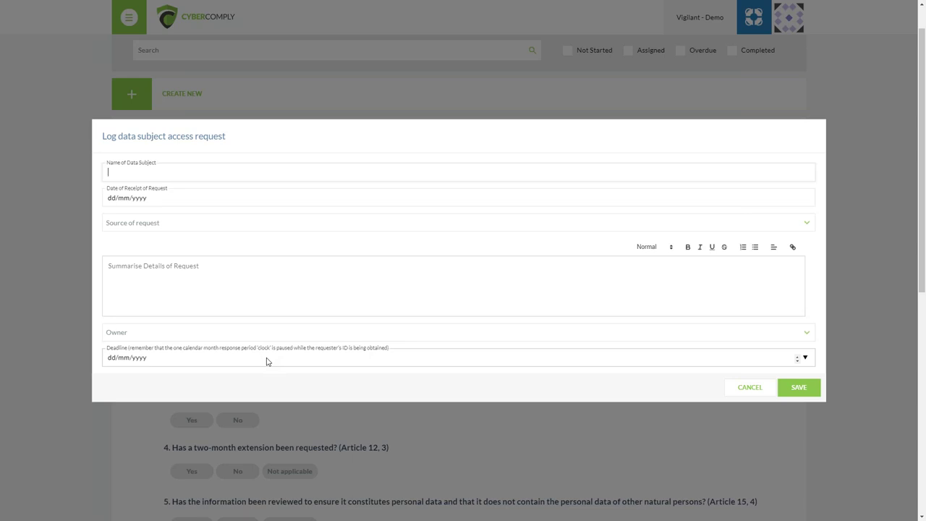
{"action": "left_click", "coordinate": [734, 389]}
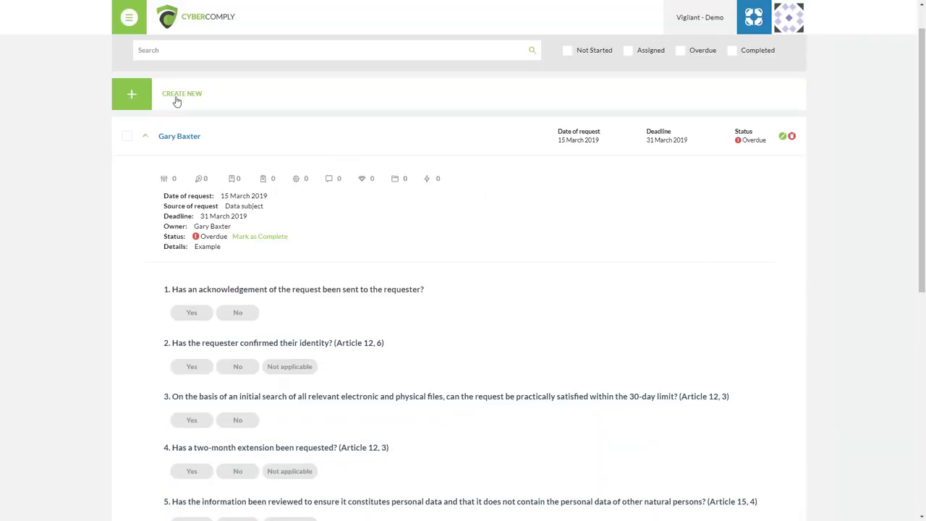
{"action": "left_click", "coordinate": [129, 16]}
{"action": "left_click", "coordinate": [135, 35]}
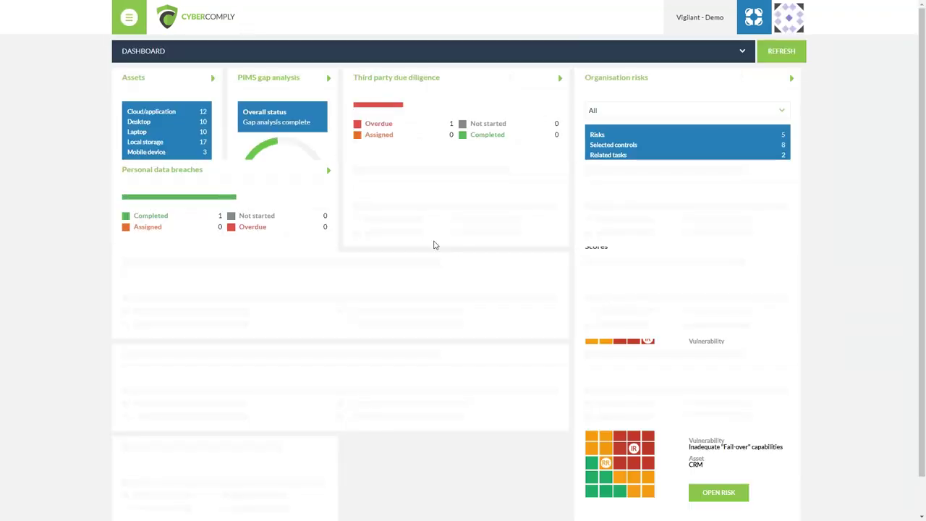
Review the available task types and open the Third party task page
{"action": "left_click", "coordinate": [166, 51]}
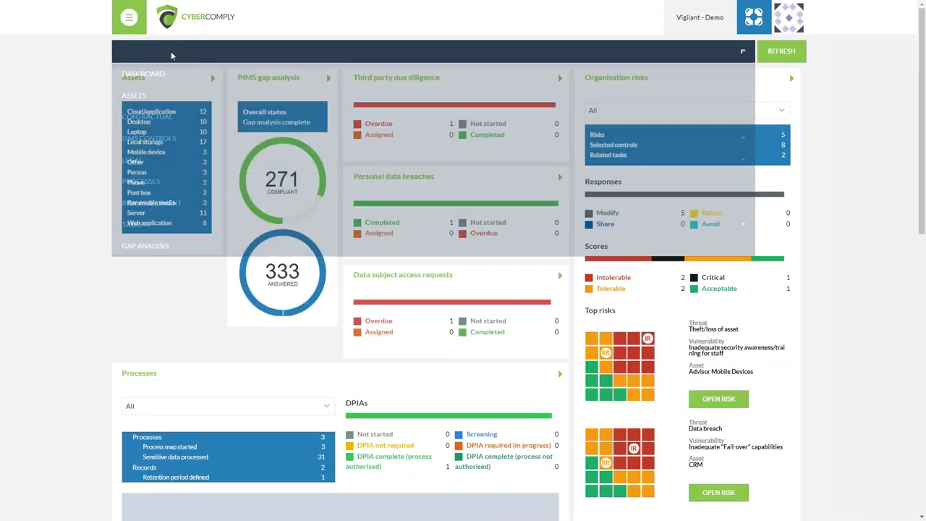
{"action": "left_click", "coordinate": [171, 225]}
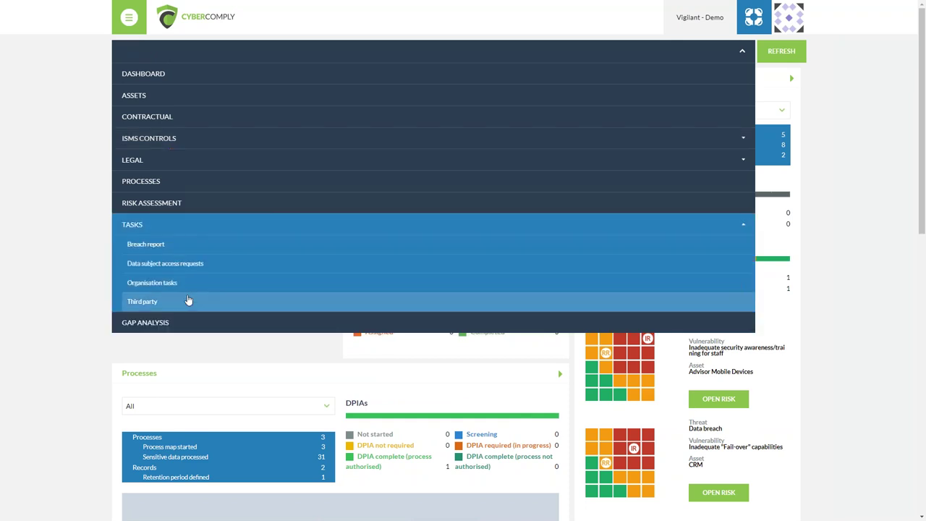
{"action": "left_click", "coordinate": [91, 321]}
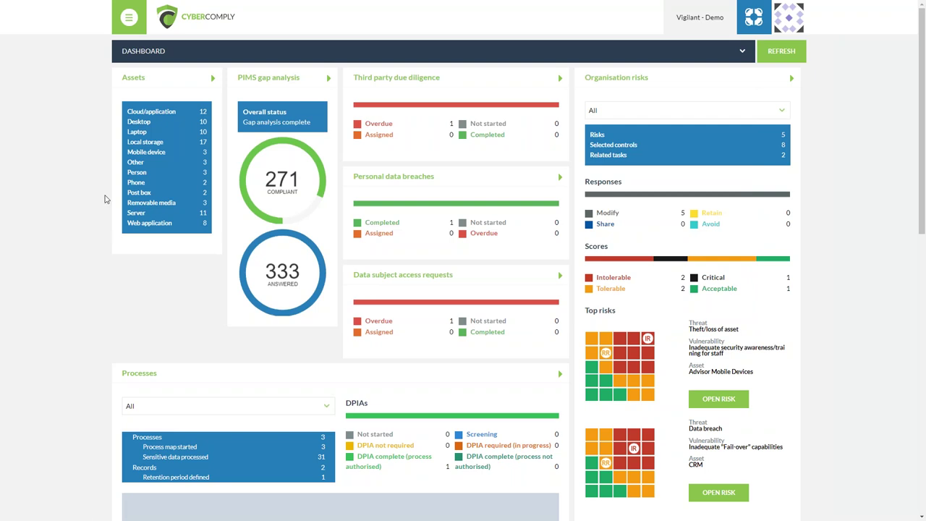
{"action": "left_click", "coordinate": [138, 60]}
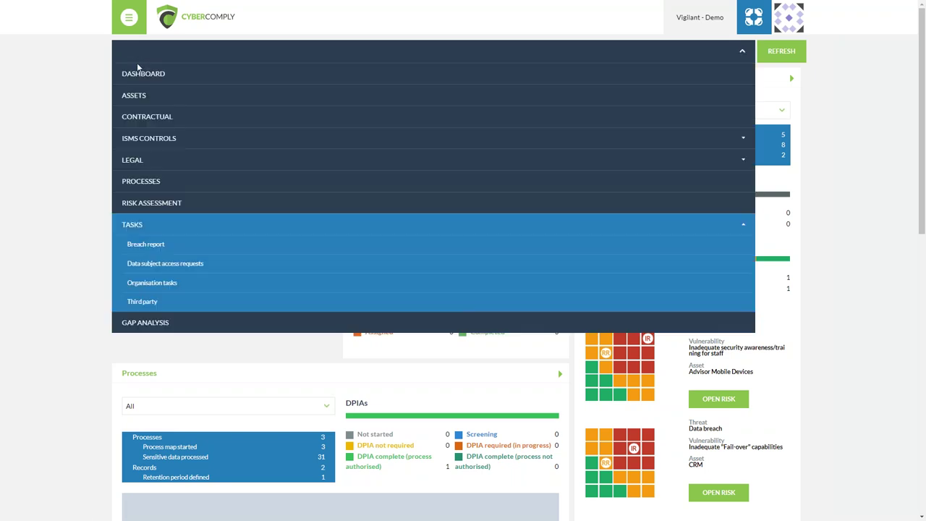
{"action": "left_click", "coordinate": [143, 302]}
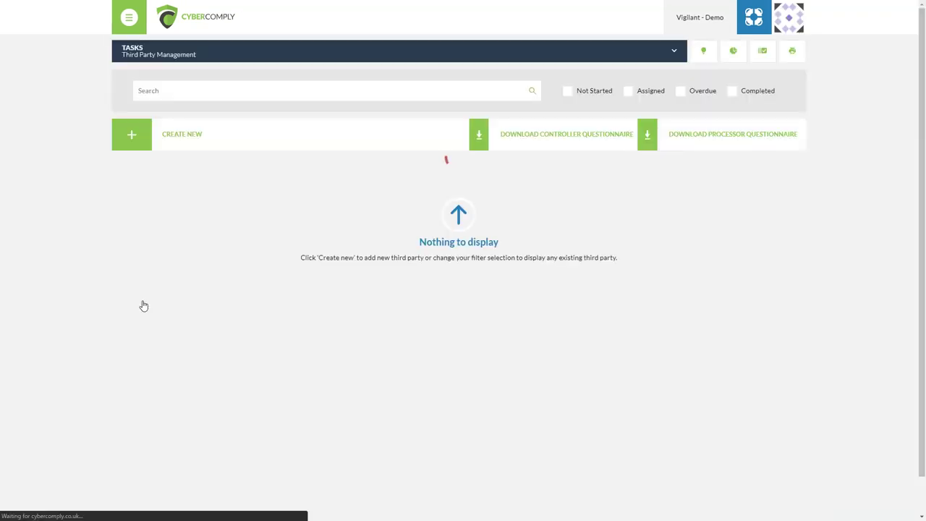
Expand the Example third party and review its contact details, data protection questions, questionnaire downloads and response upload
{"action": "left_click", "coordinate": [143, 176]}
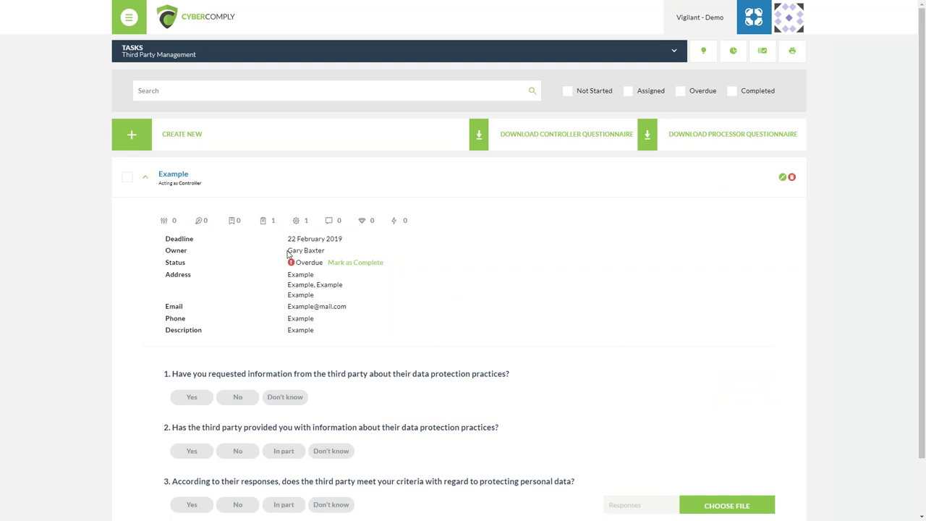
{"action": "left_click_drag", "start_coordinate": [297, 275], "coordinate": [348, 295]}
{"action": "left_click", "coordinate": [350, 298]}
{"action": "scroll", "coordinate": [130, 363], "scroll_direction": "down", "scroll_amount": 1}
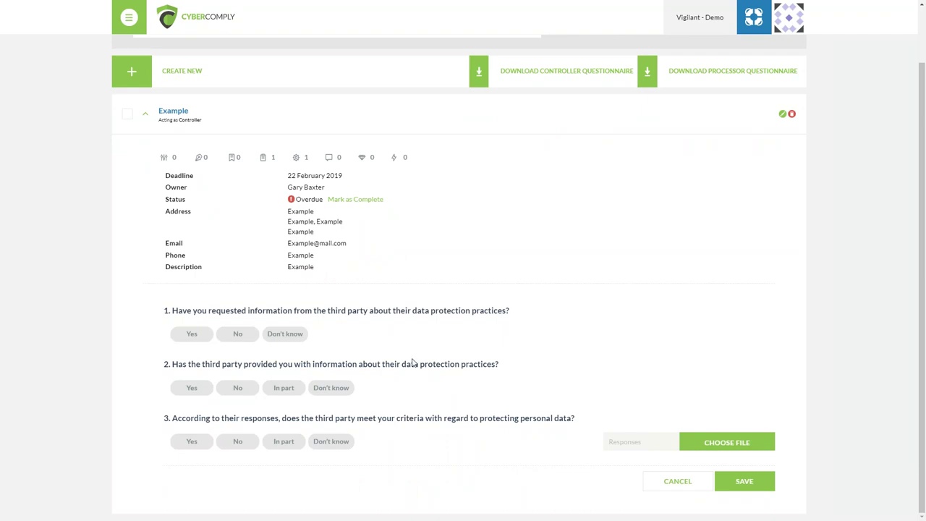
{"action": "scroll", "coordinate": [410, 355], "scroll_direction": "up", "scroll_amount": 1}
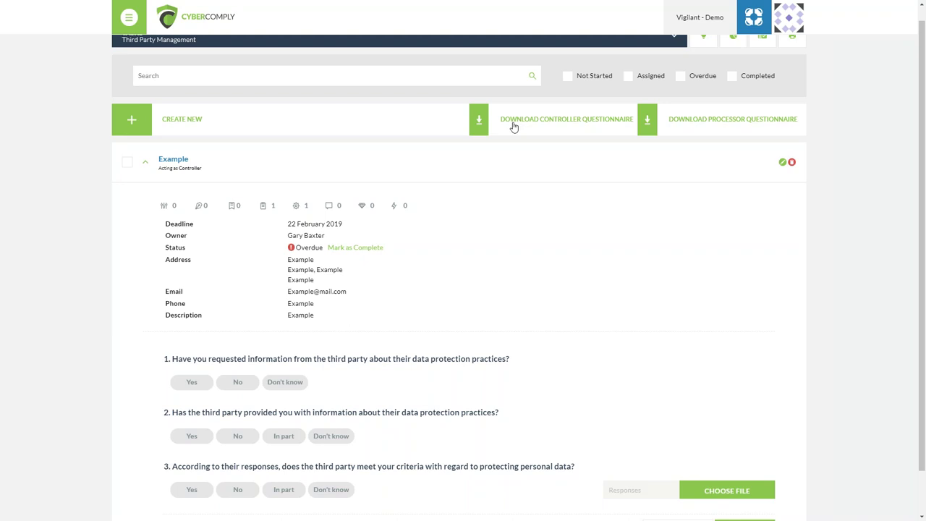
{"action": "scroll", "coordinate": [527, 208], "scroll_direction": "down", "scroll_amount": 1}
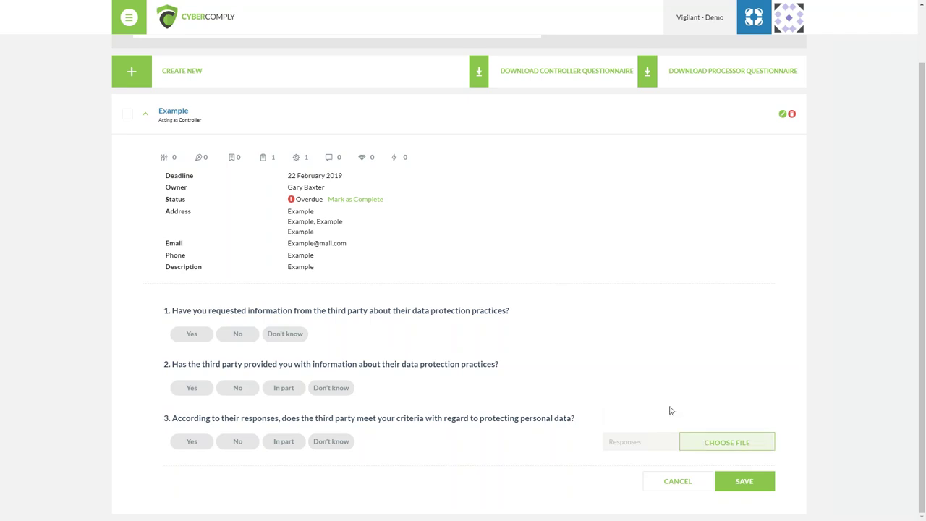
Open the BS 10012:2017 gap analysis and view clause 4.1 Understanding the organisation and its context under section 4
{"action": "scroll", "coordinate": [654, 395], "scroll_direction": "up", "scroll_amount": 2}
{"action": "left_click", "coordinate": [196, 57]}
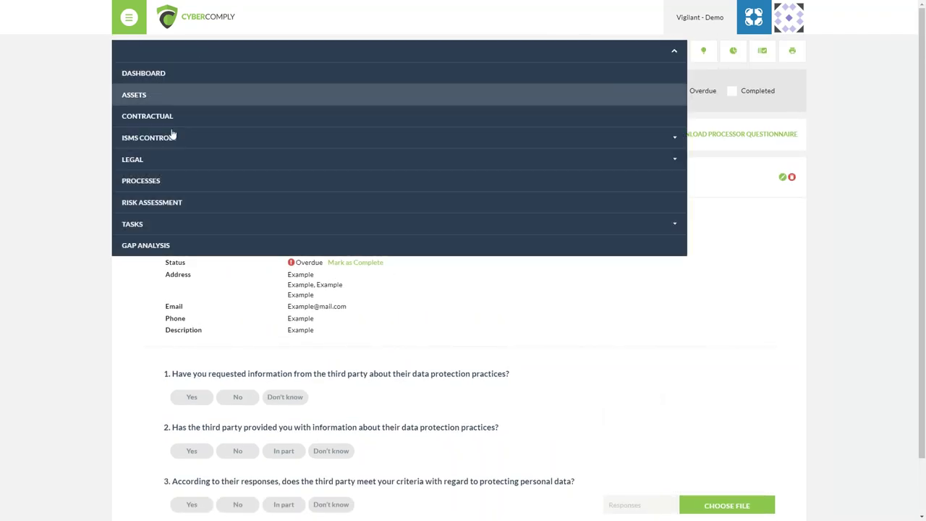
{"action": "left_click", "coordinate": [140, 243]}
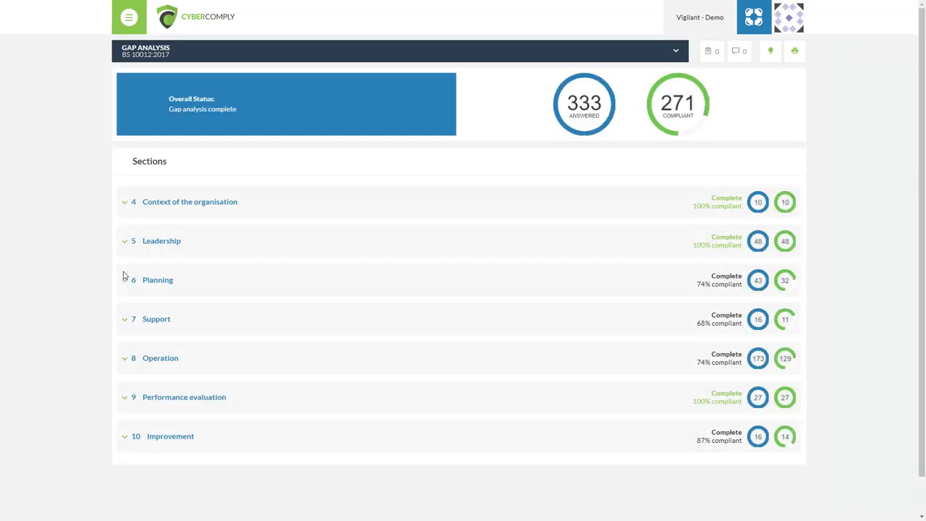
{"action": "left_click", "coordinate": [128, 207]}
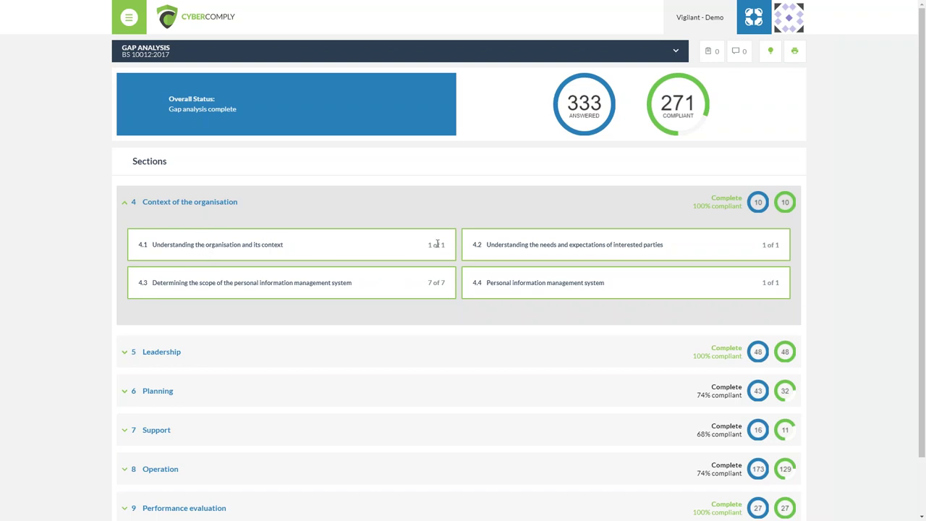
{"action": "left_click", "coordinate": [238, 247]}
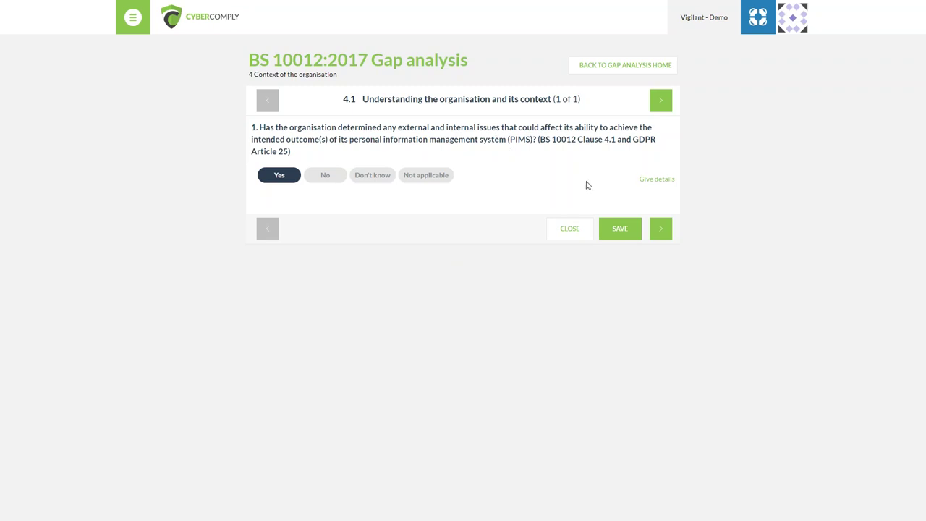
View the details field for the clause 4.1 question and return to the BS 10012:2017 gap analysis overview
{"action": "left_click", "coordinate": [657, 181]}
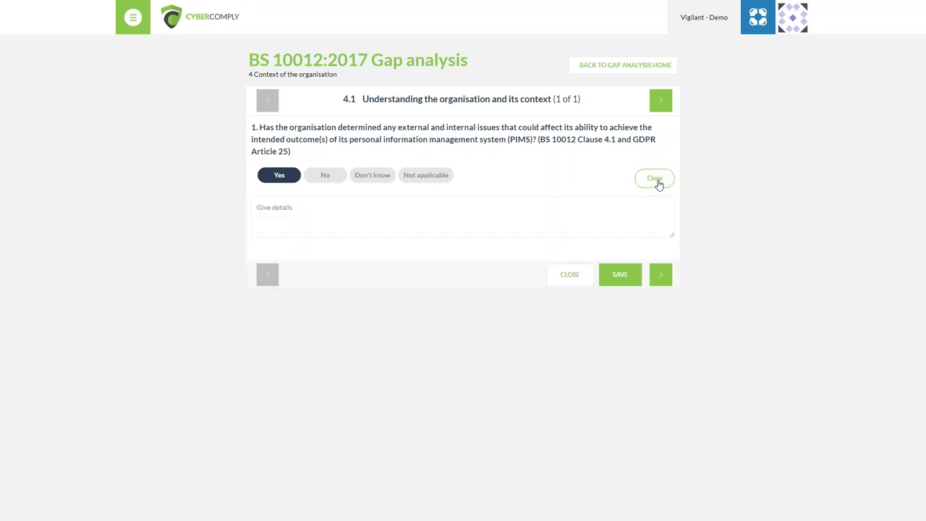
{"action": "left_click", "coordinate": [640, 66]}
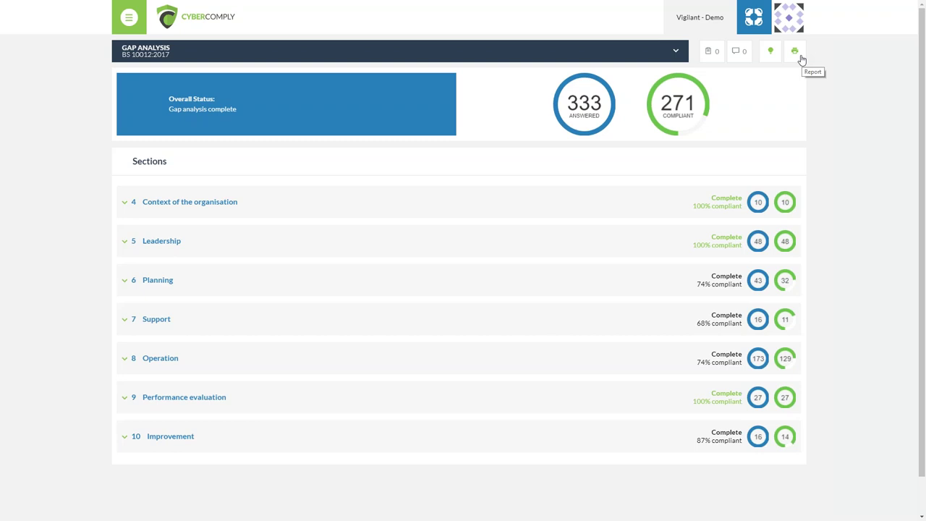
Return to the dashboard and review the list of available modules without opening one
{"action": "left_click", "coordinate": [130, 19]}
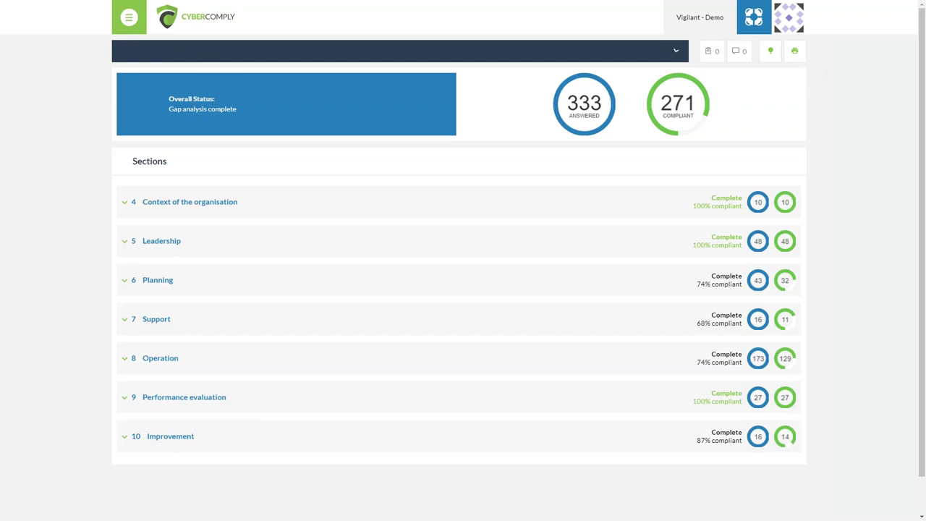
{"action": "left_click", "coordinate": [131, 41]}
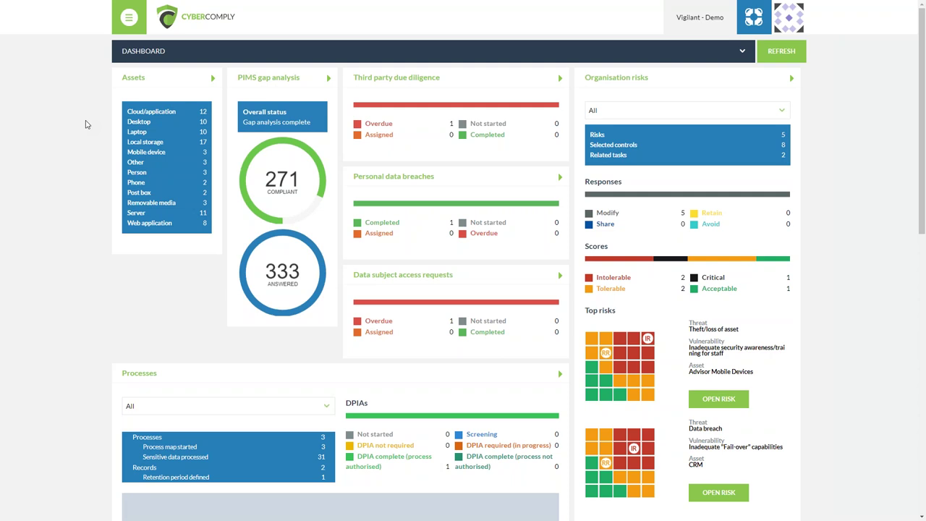
{"action": "left_click", "coordinate": [144, 51]}
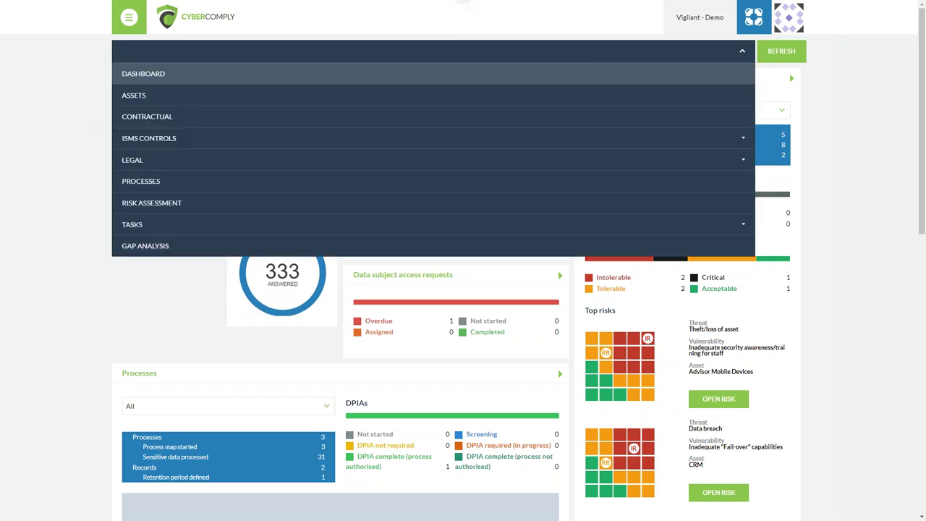
{"action": "left_click", "coordinate": [880, 338]}
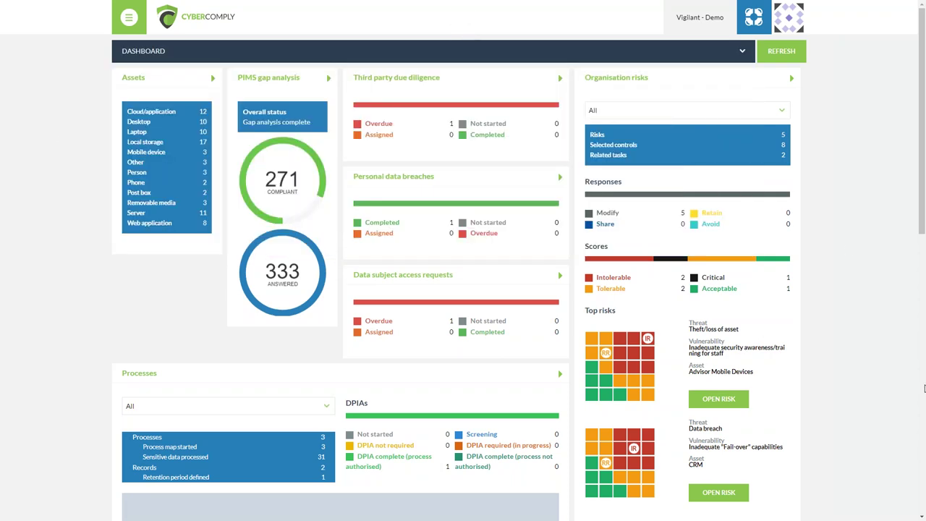